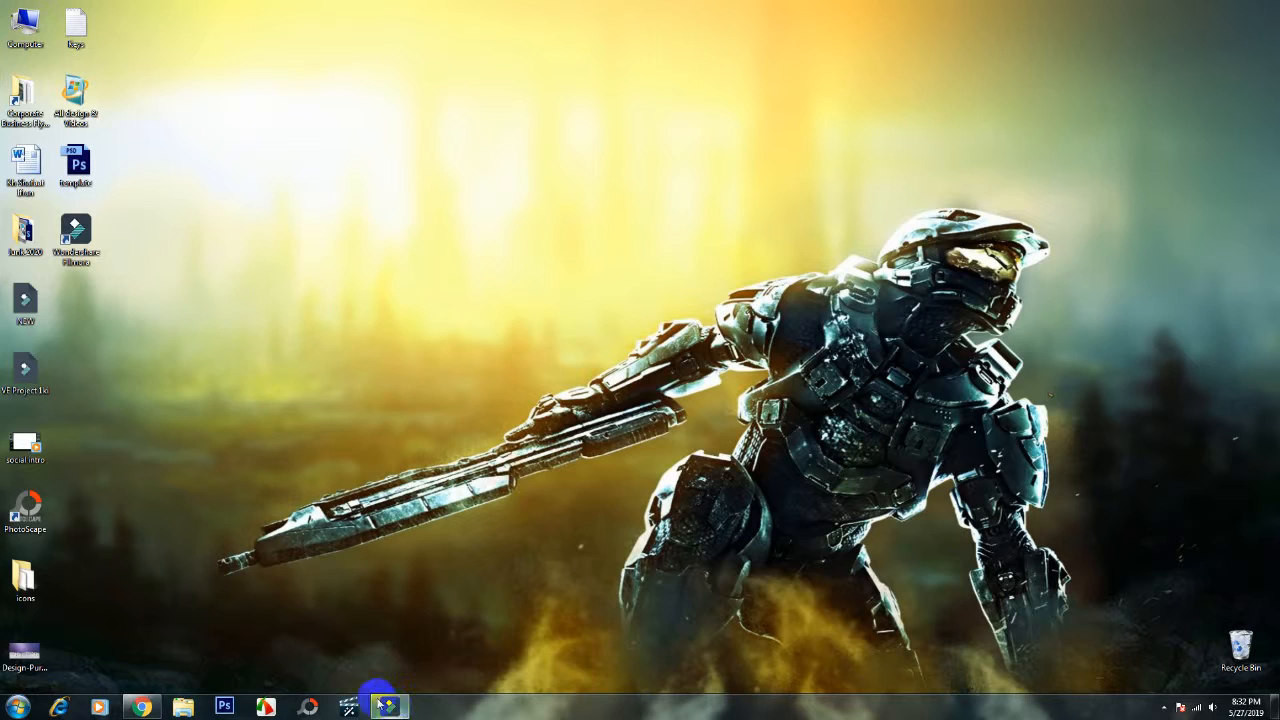
- Switch to Filmora, add the White sample color at the start of the video track and lengthen the clip
click(391, 707)
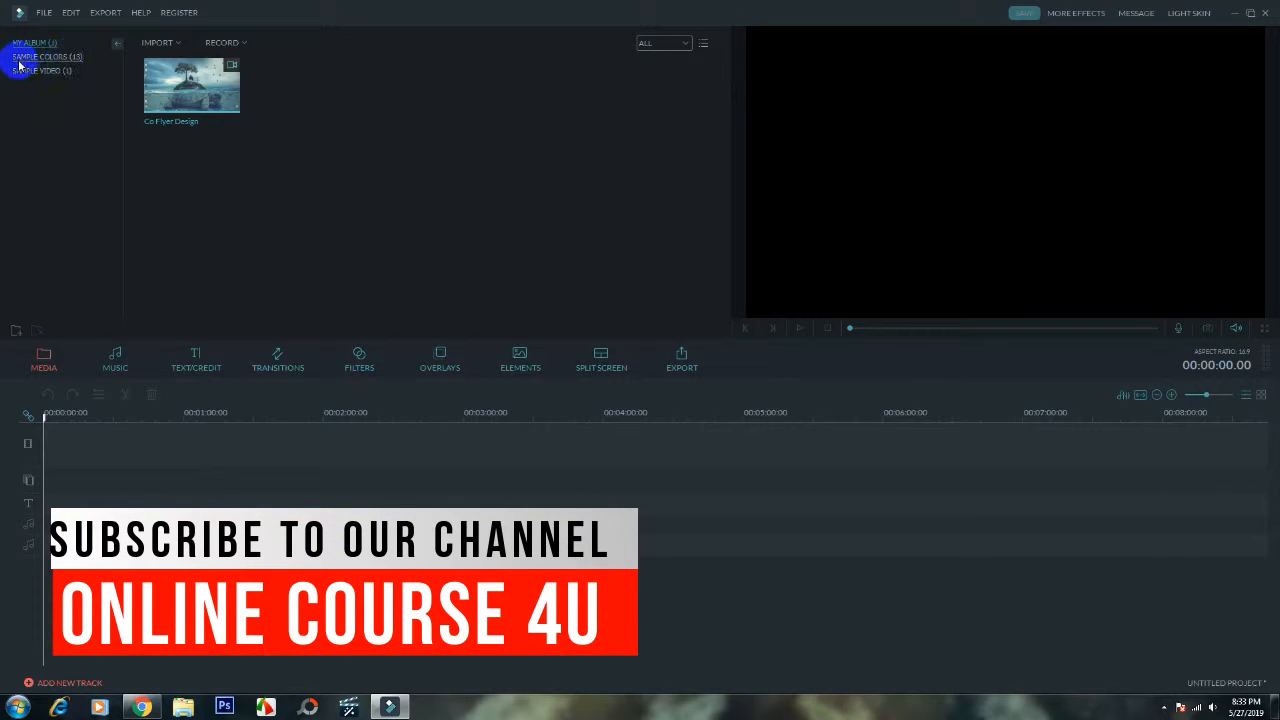
click(48, 59)
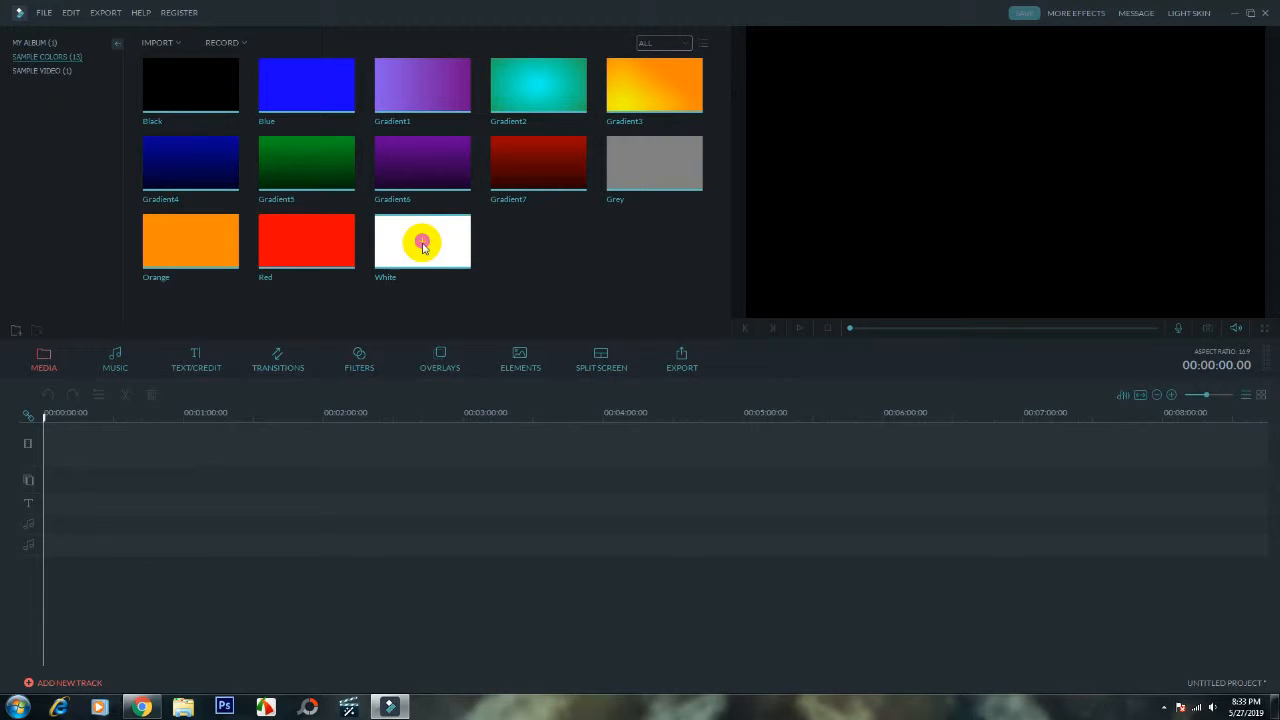
click(422, 243)
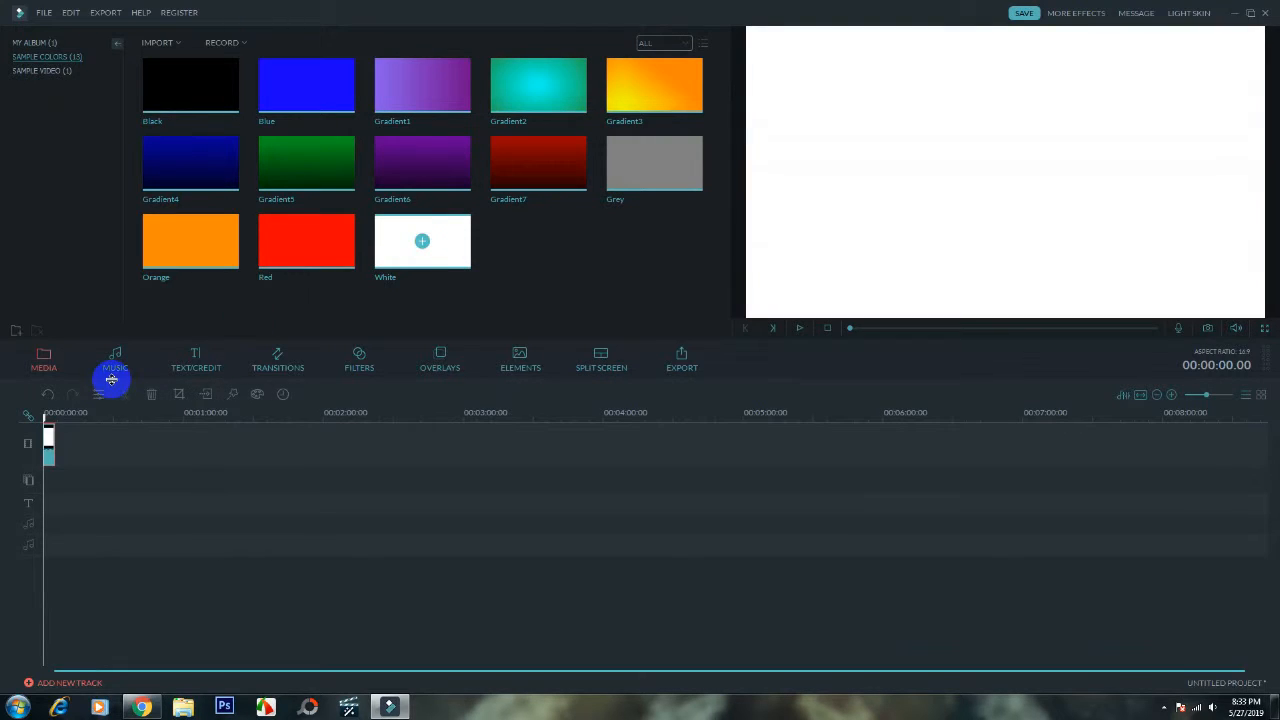
click(49, 454)
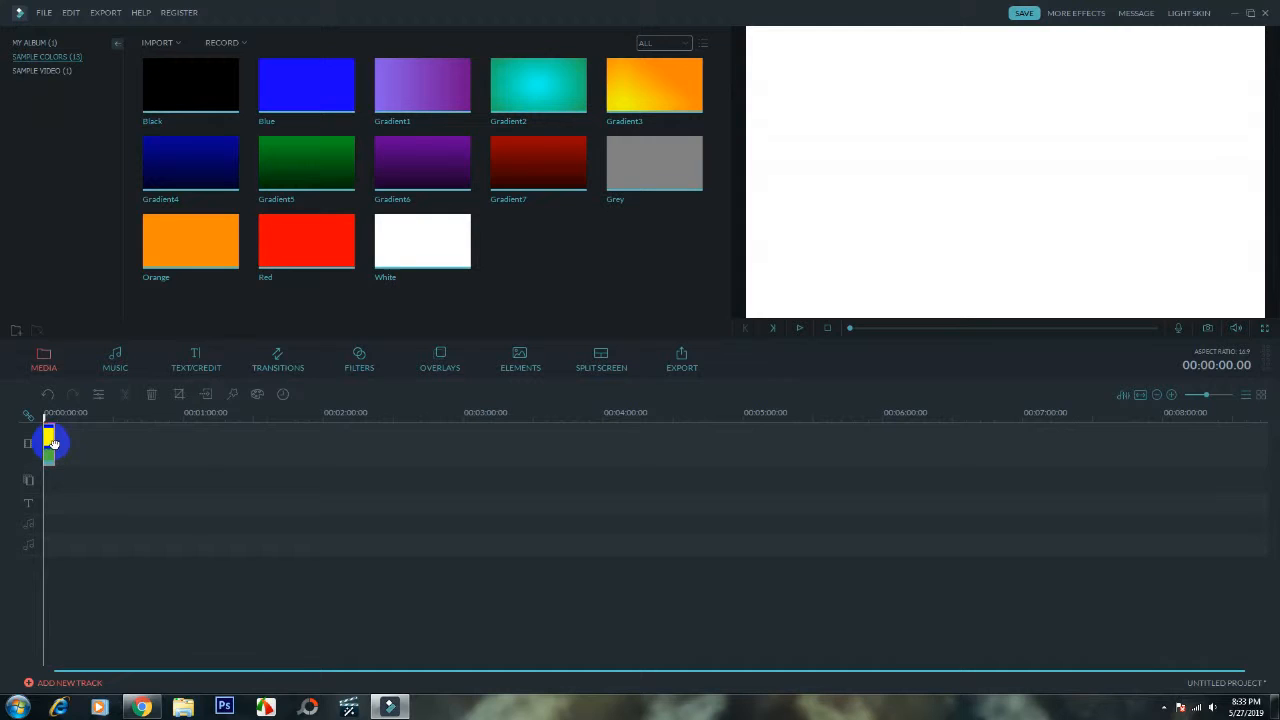
drag(50, 440, 34, 414)
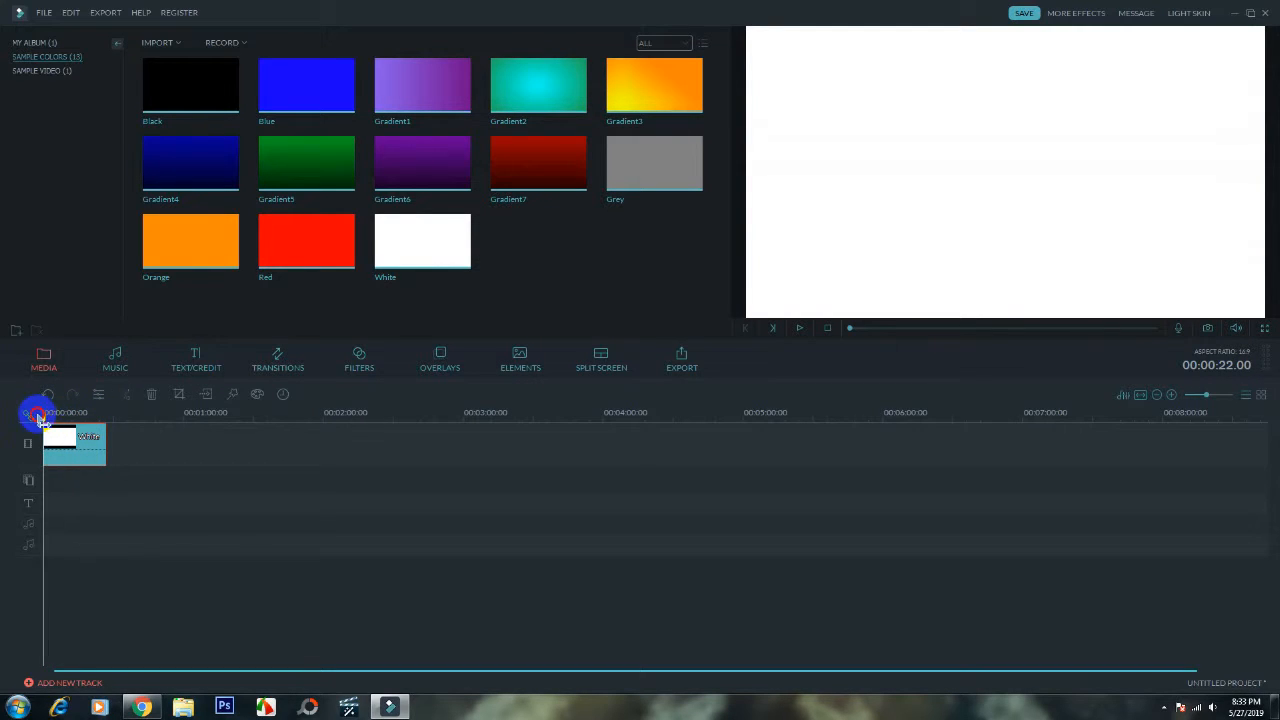
- Add the Lower 3rd 2 title to the start of the text track, beneath the white clip
click(206, 369)
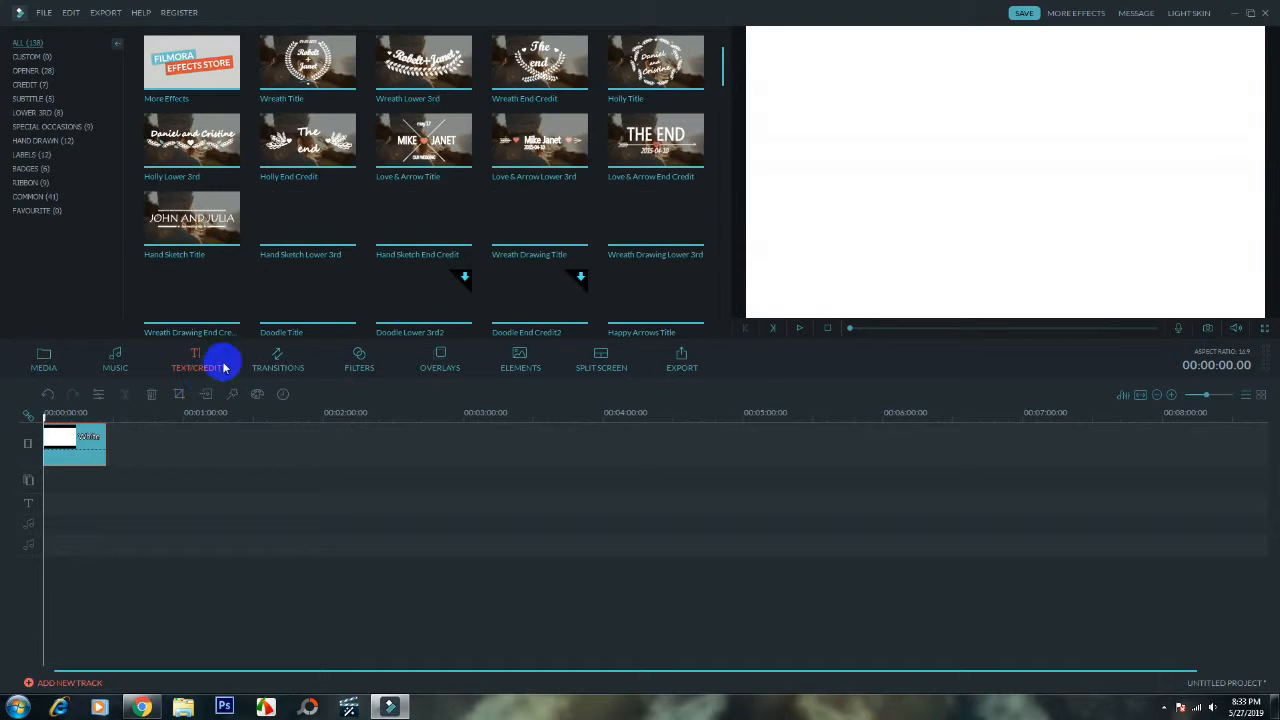
drag(723, 72, 723, 120)
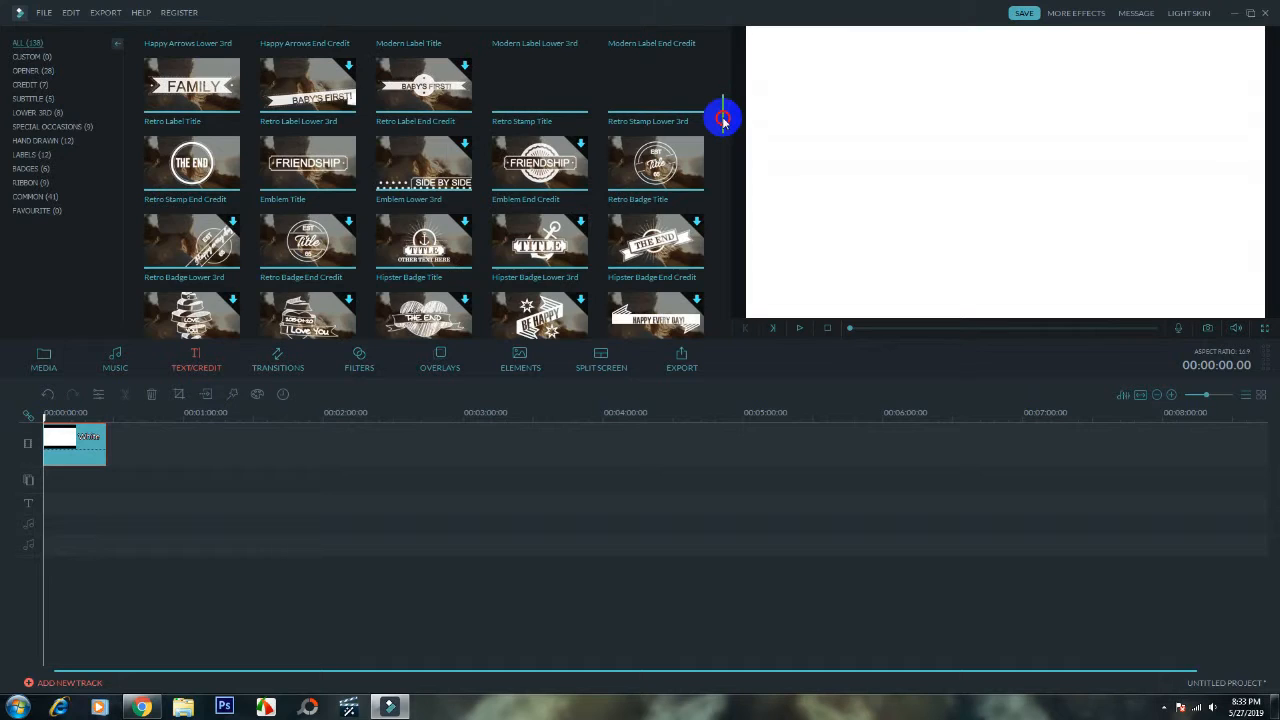
drag(723, 122, 728, 159)
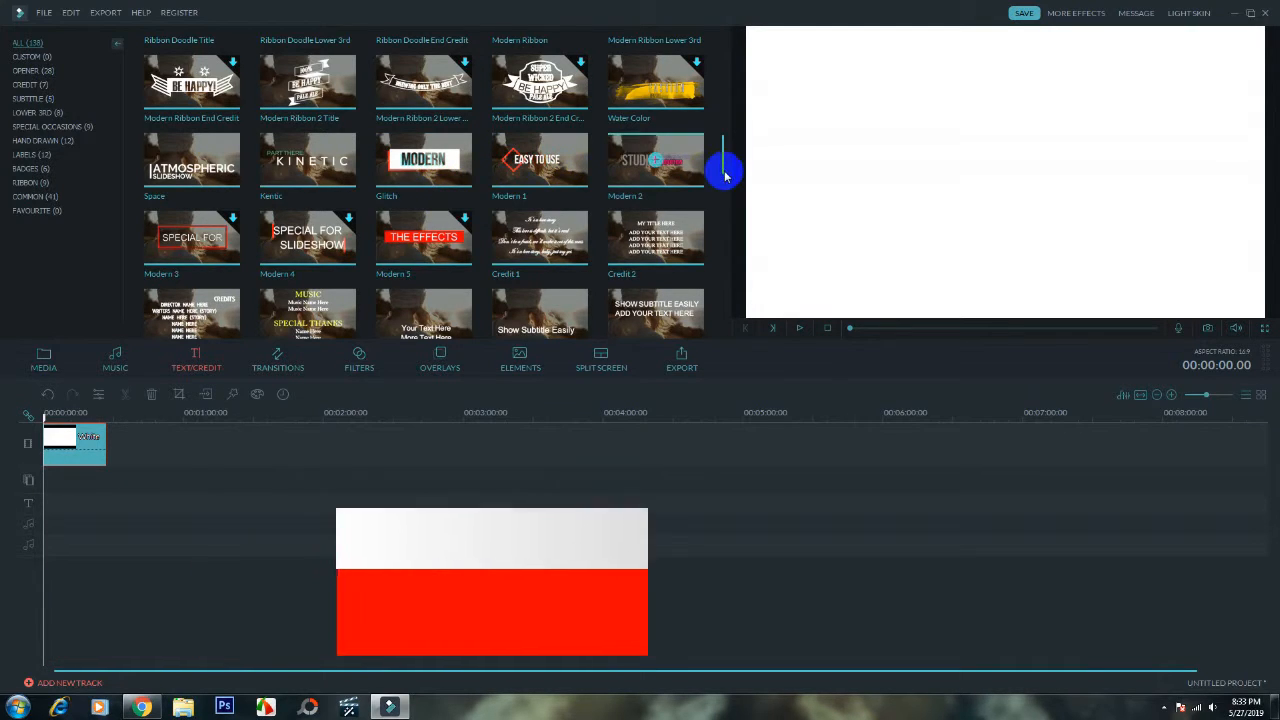
drag(723, 171, 726, 201)
scroll(726, 201, down, 2)
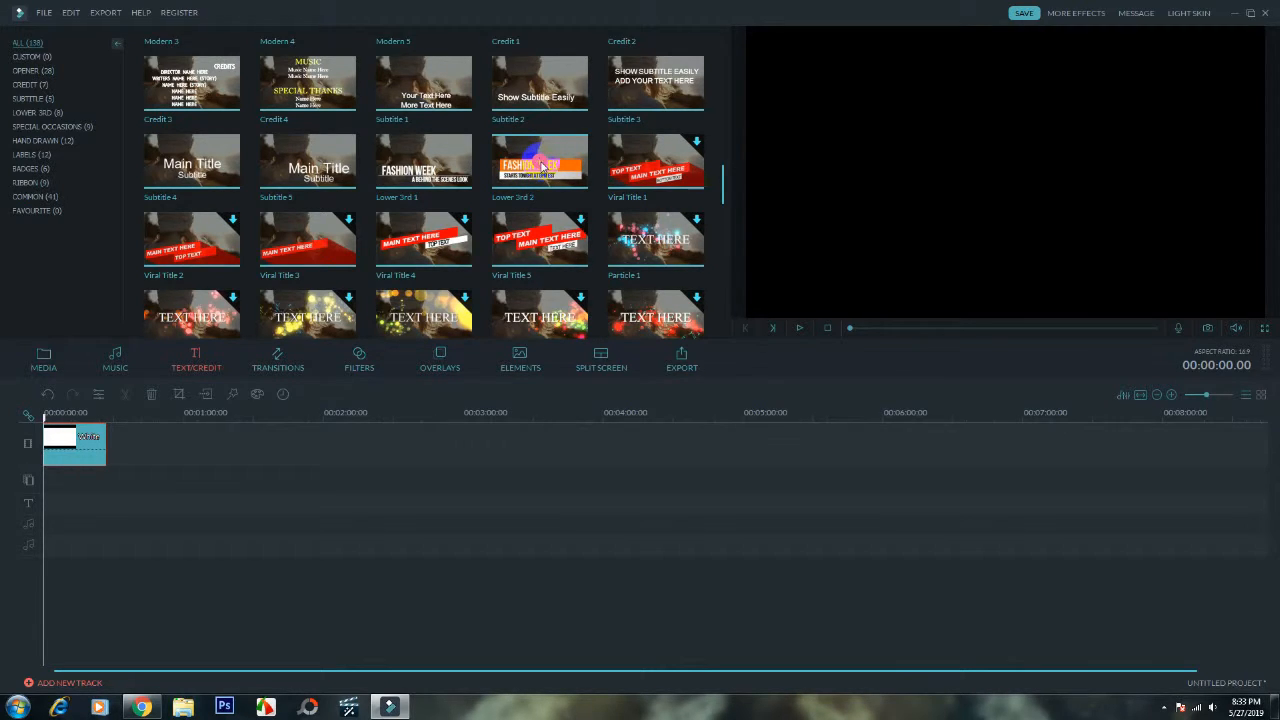
drag(541, 167, 52, 503)
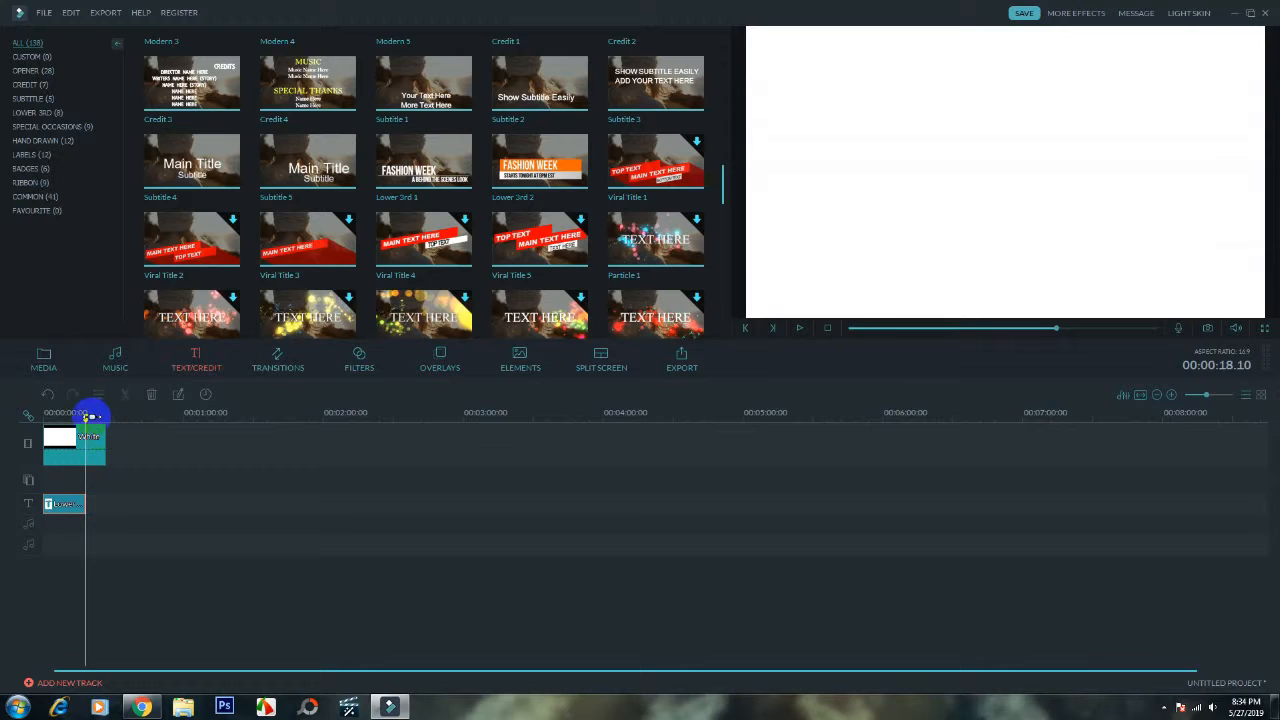
- Move the playhead to about 7 seconds and open the lower third title in the advanced text editor
mouse_move(60, 422)
mouse_down()
mouse_move(27, 426)
mouse_move(59, 434)
mouse_up()
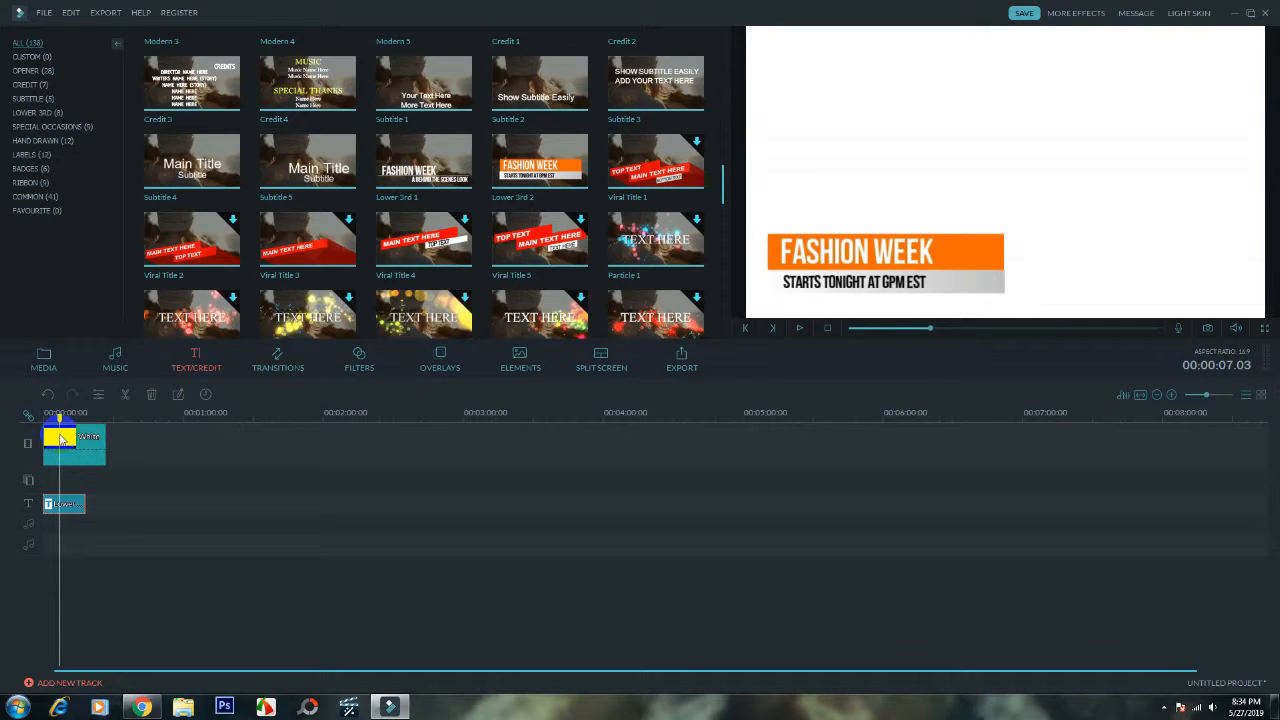
right_click(73, 503)
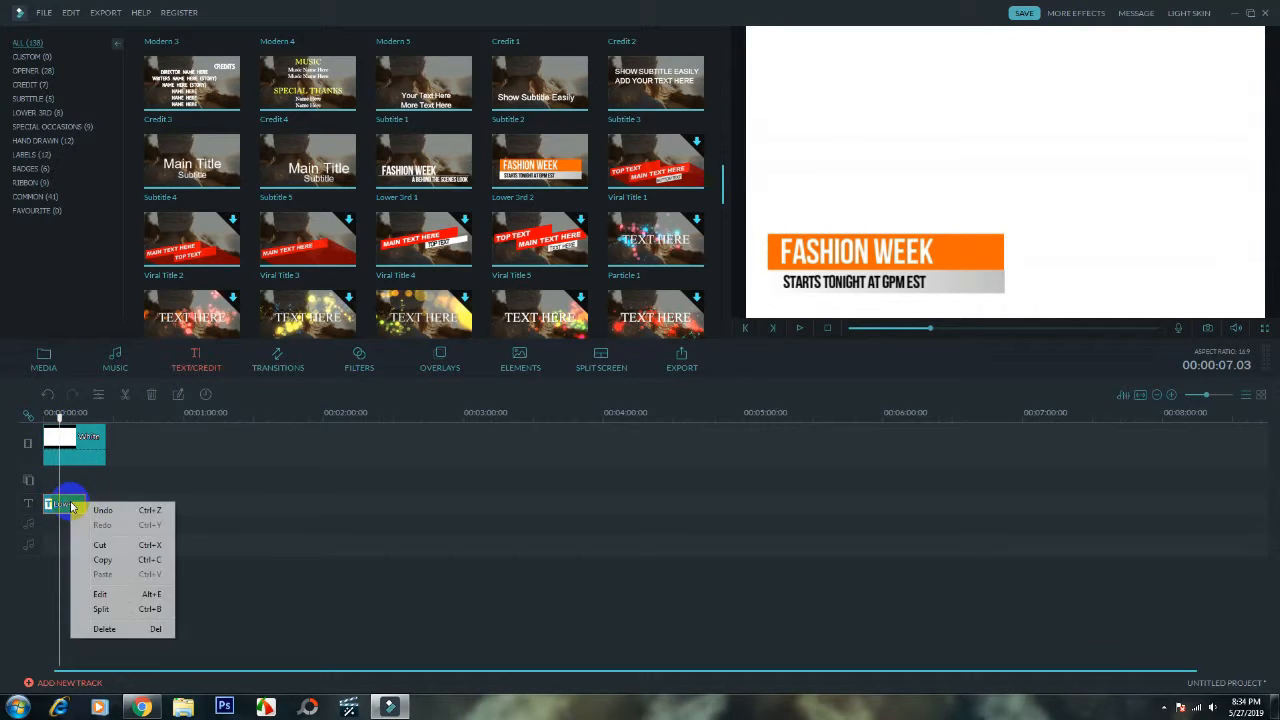
click(102, 595)
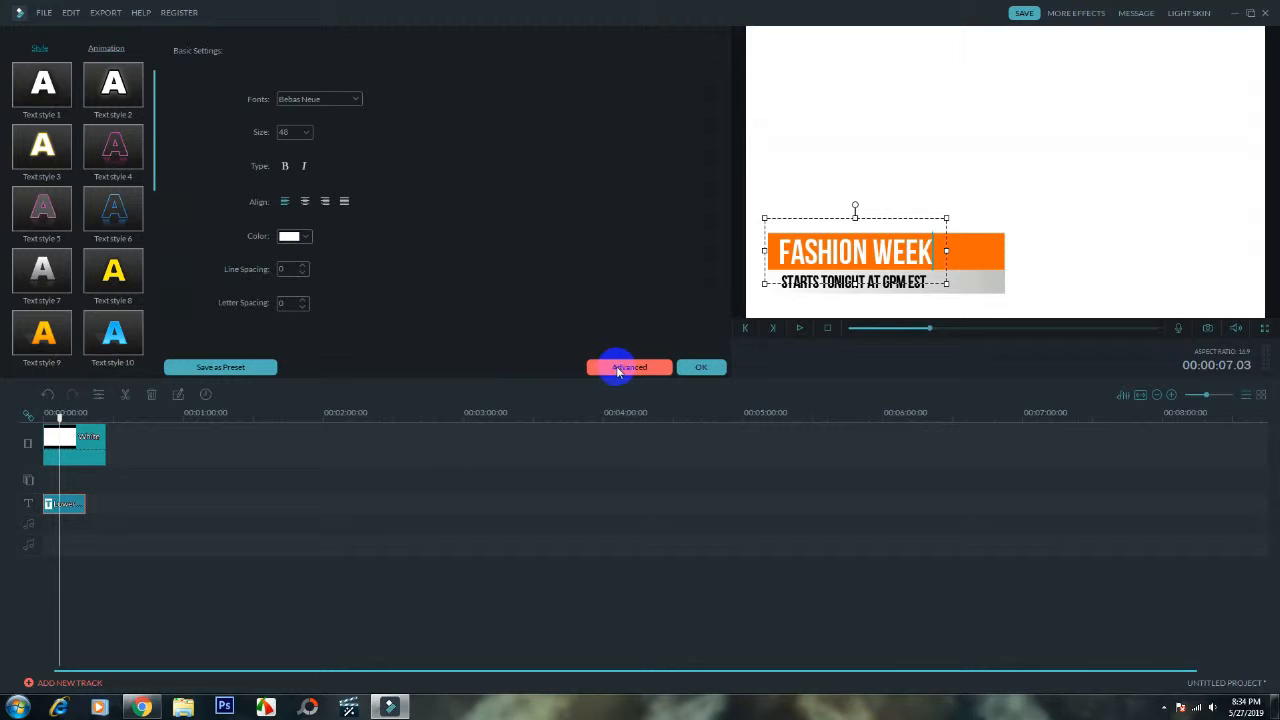
click(620, 368)
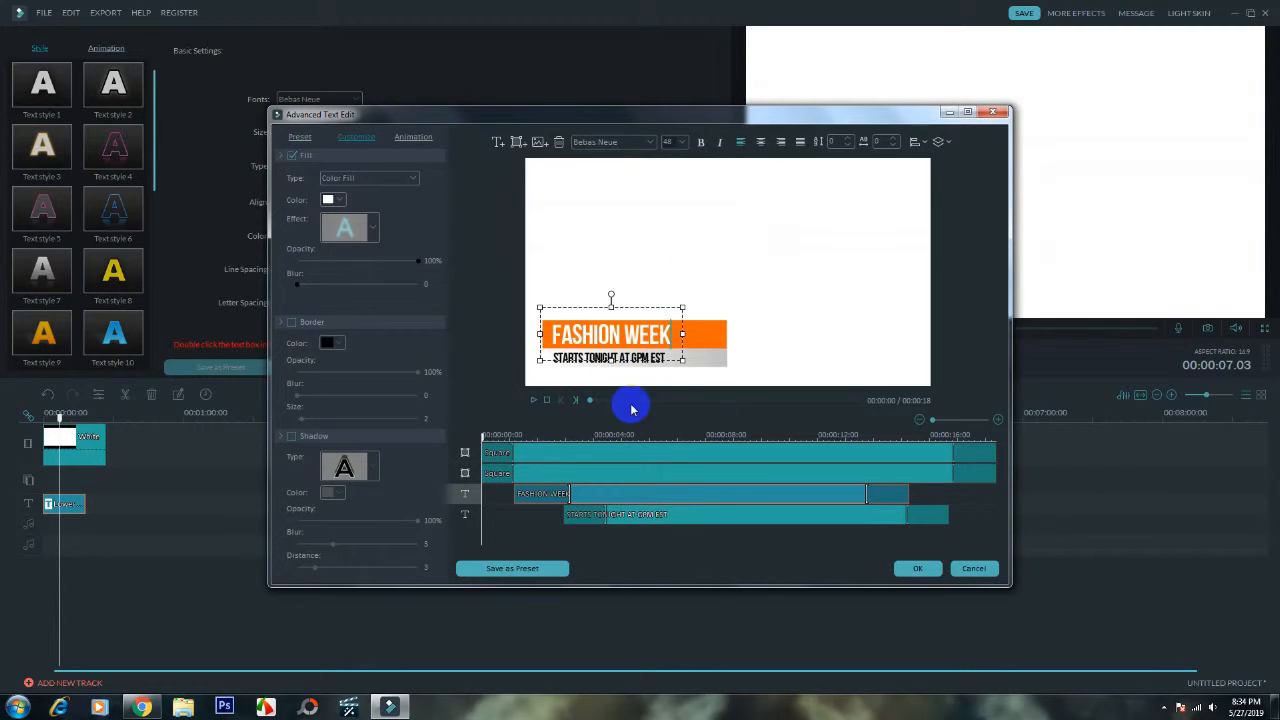
- Move the orange bar to the middle of the frame and place the FASHION WEEK text over it
click(712, 334)
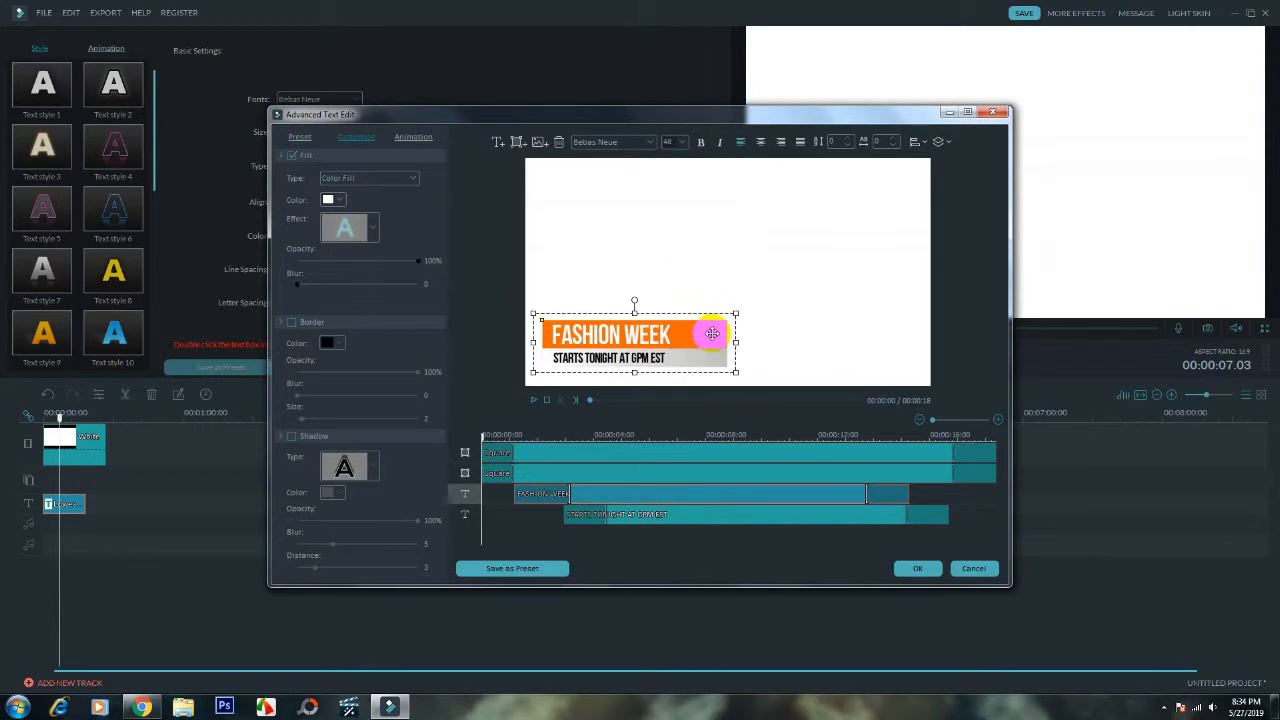
drag(771, 292, 809, 254)
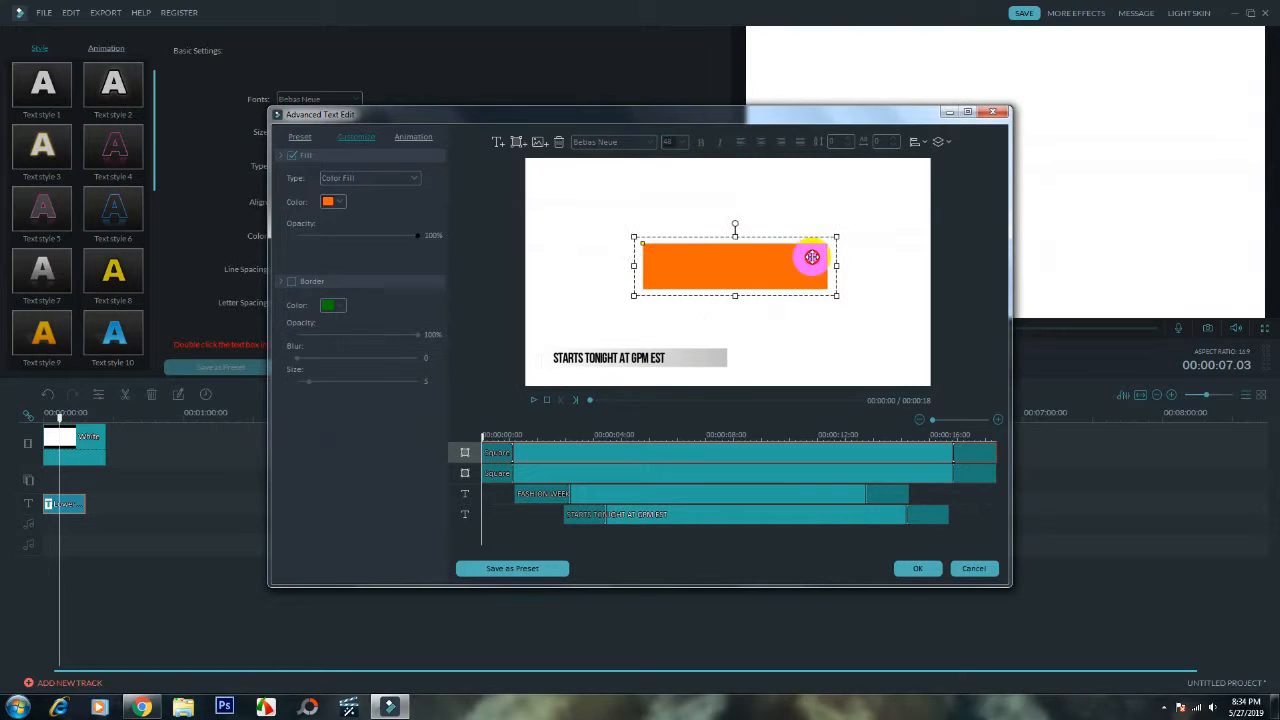
click(616, 345)
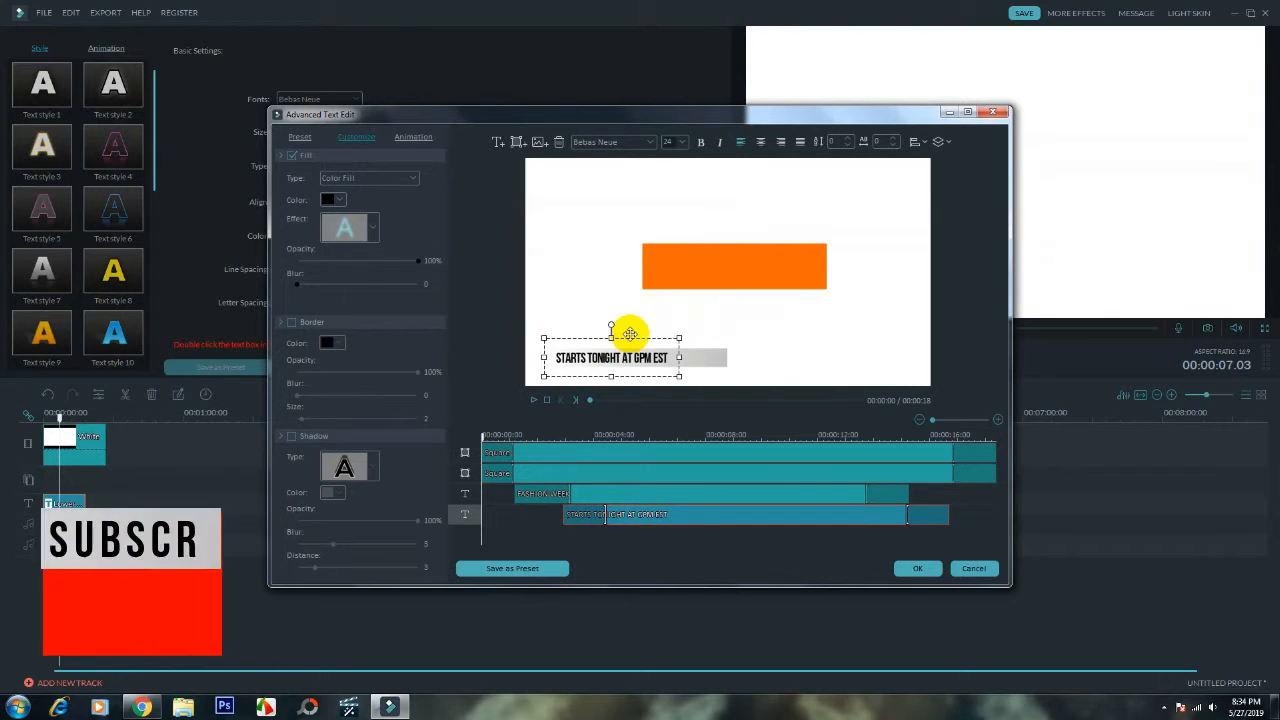
drag(630, 324, 734, 253)
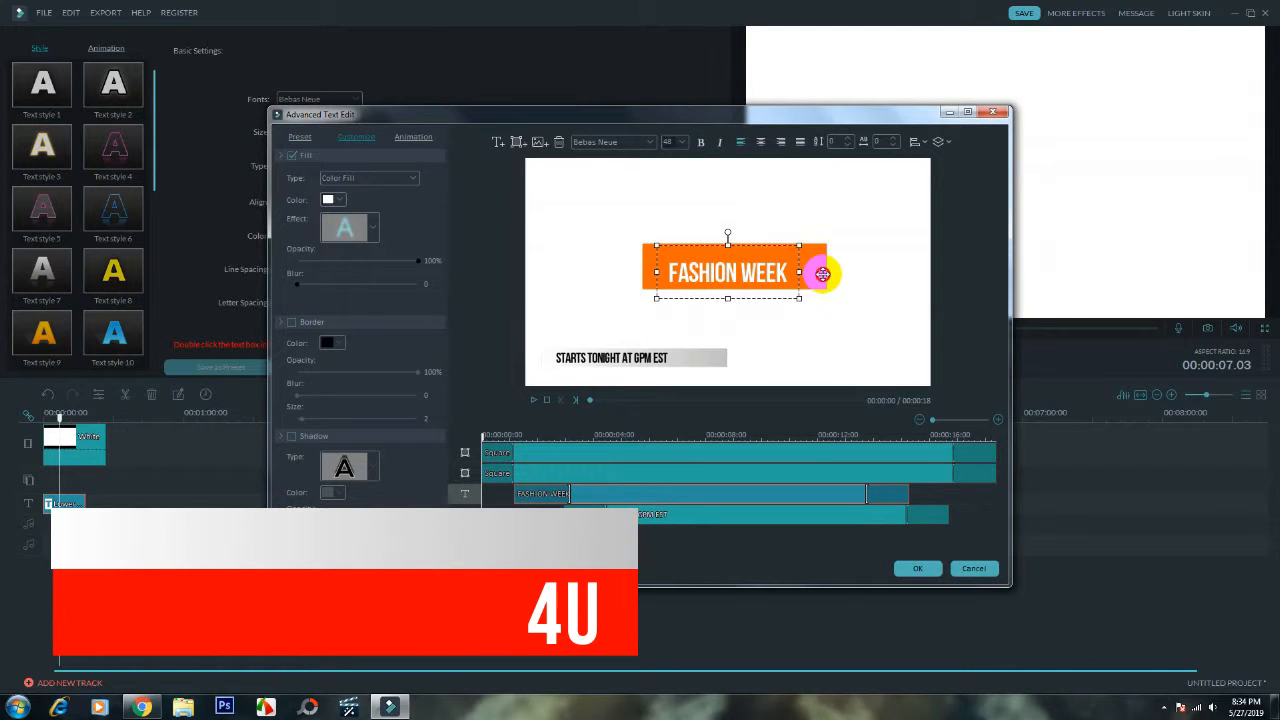
- Widen the orange bar on both sides so it spans most of the frame's width
click(824, 273)
drag(832, 270, 921, 264)
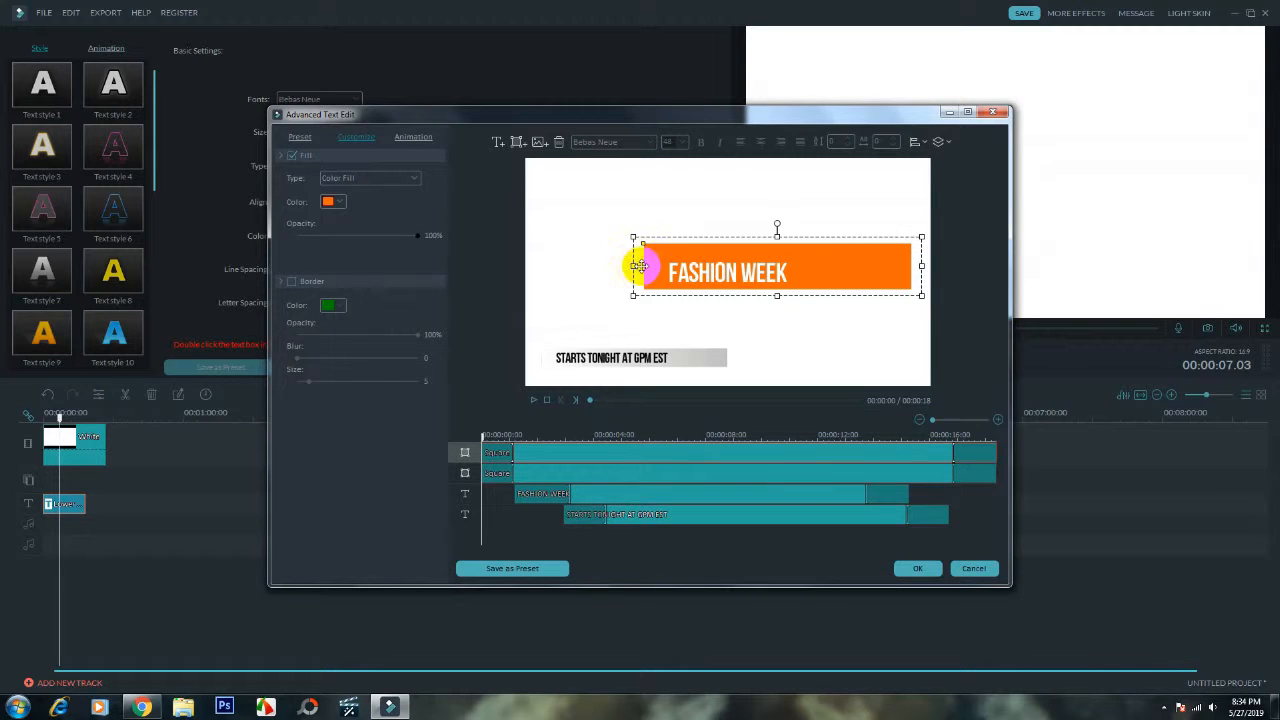
drag(634, 265, 533, 266)
- Move the gradient bar and its subtitle text to the center, directly beneath the orange bar
drag(689, 354, 783, 303)
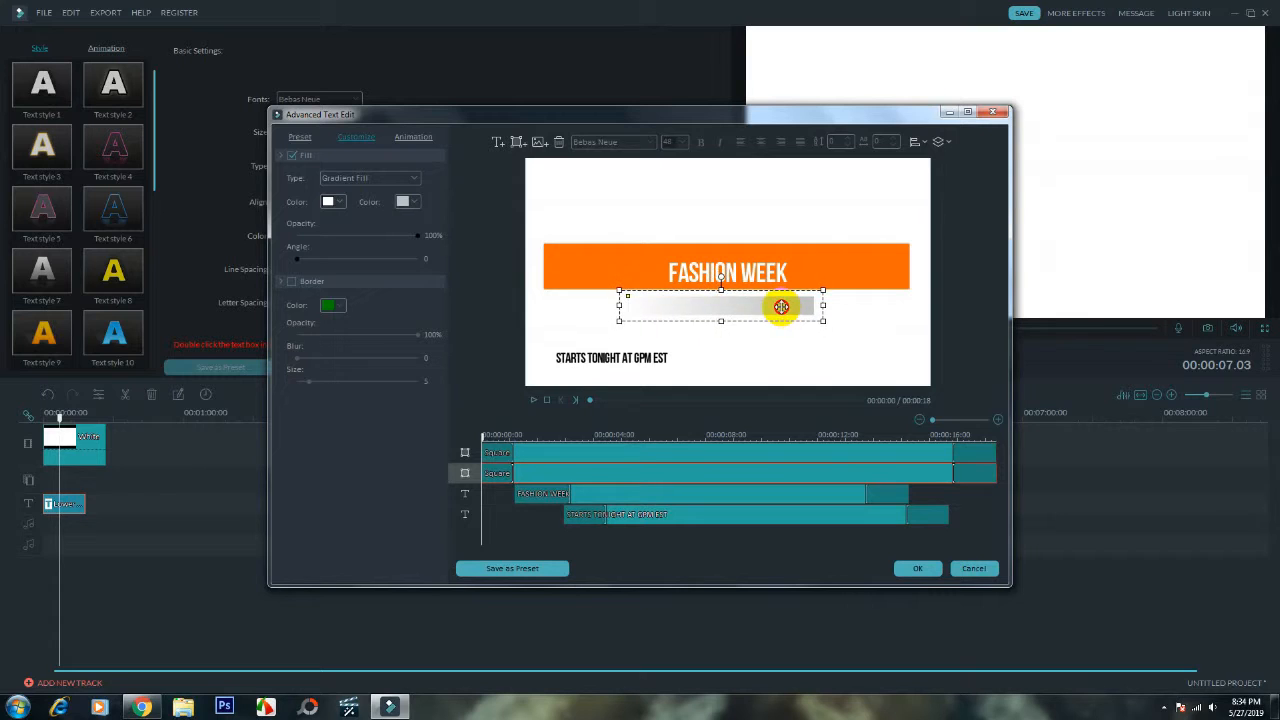
click(634, 355)
drag(654, 338, 772, 289)
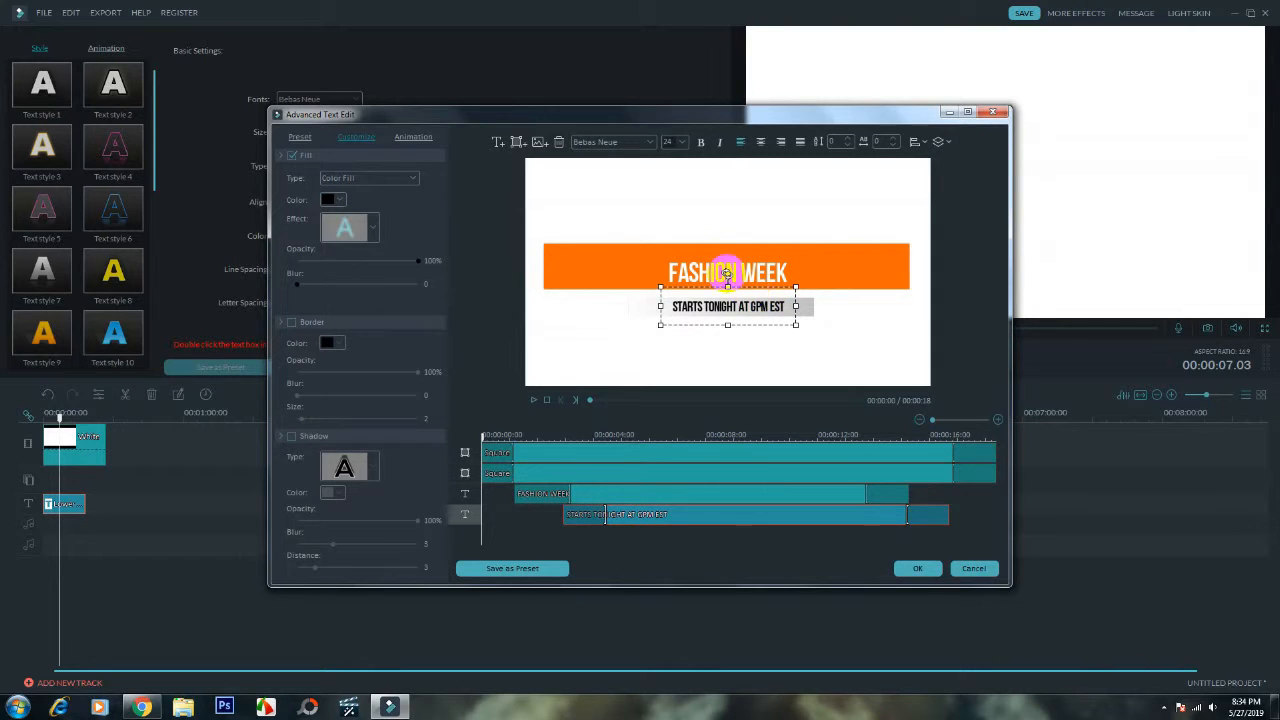
- Replace the FASHION WEEK heading on the orange bar with "ONLINE COURSE 4U"
click(757, 270)
drag(786, 271, 664, 272)
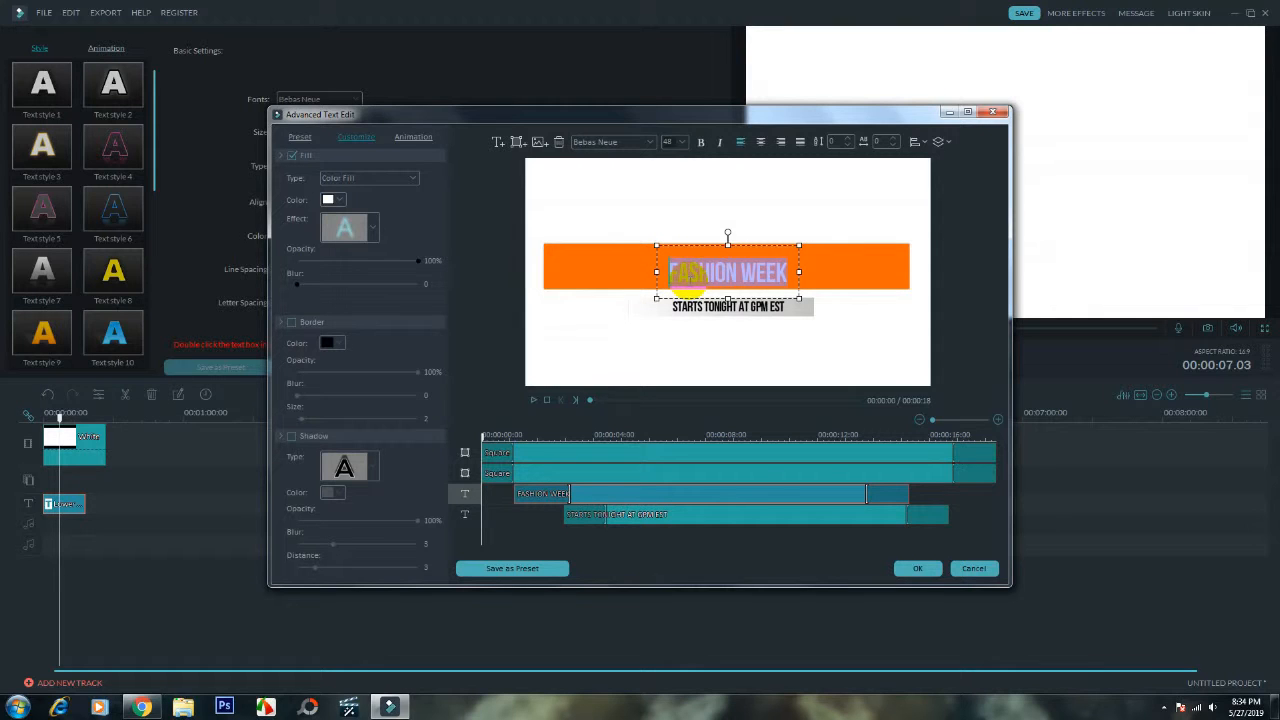
text(ONL)
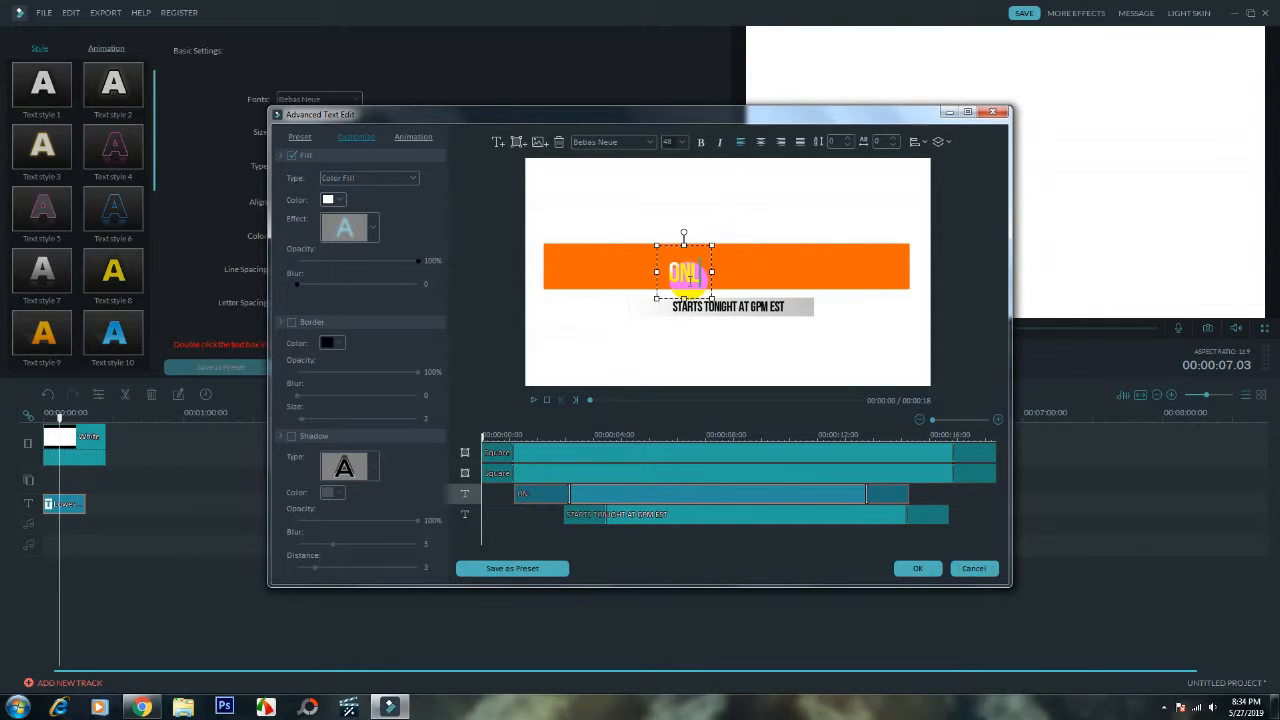
text(INE COURSE)
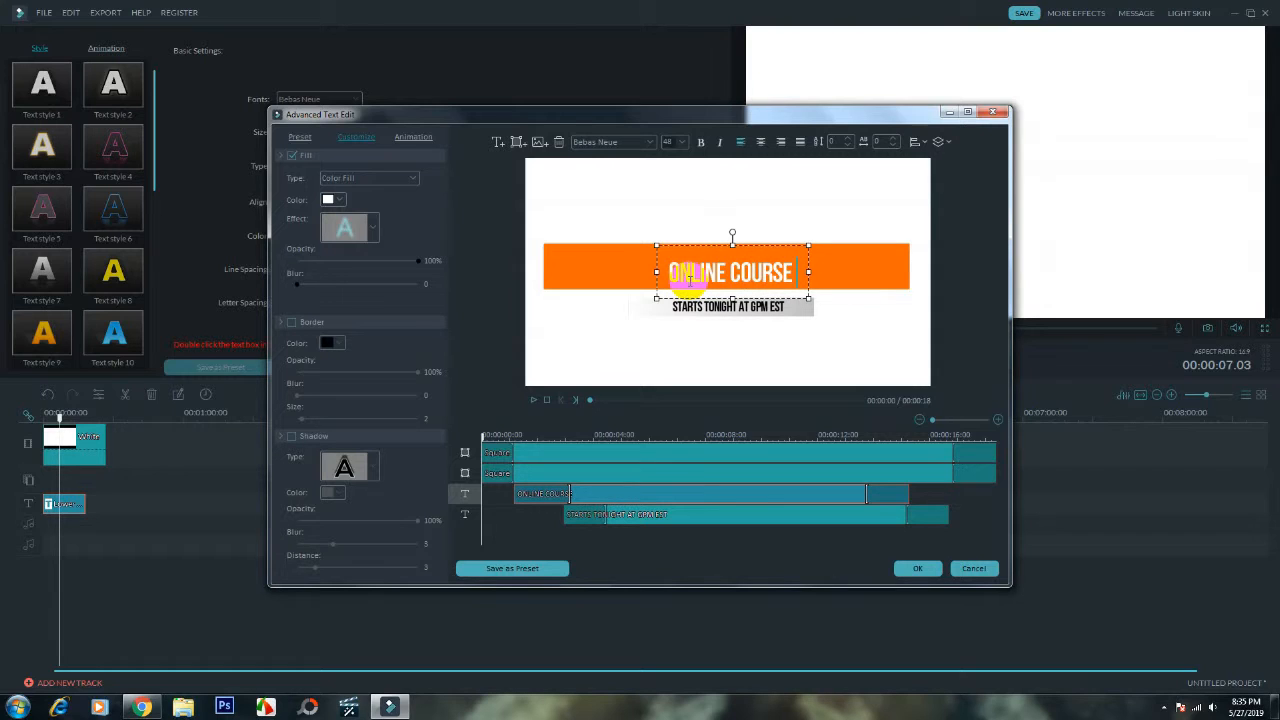
text( 4U)
- Set the heading's font to Nexa Bold and center the text on the orange bar
double_click(690, 281)
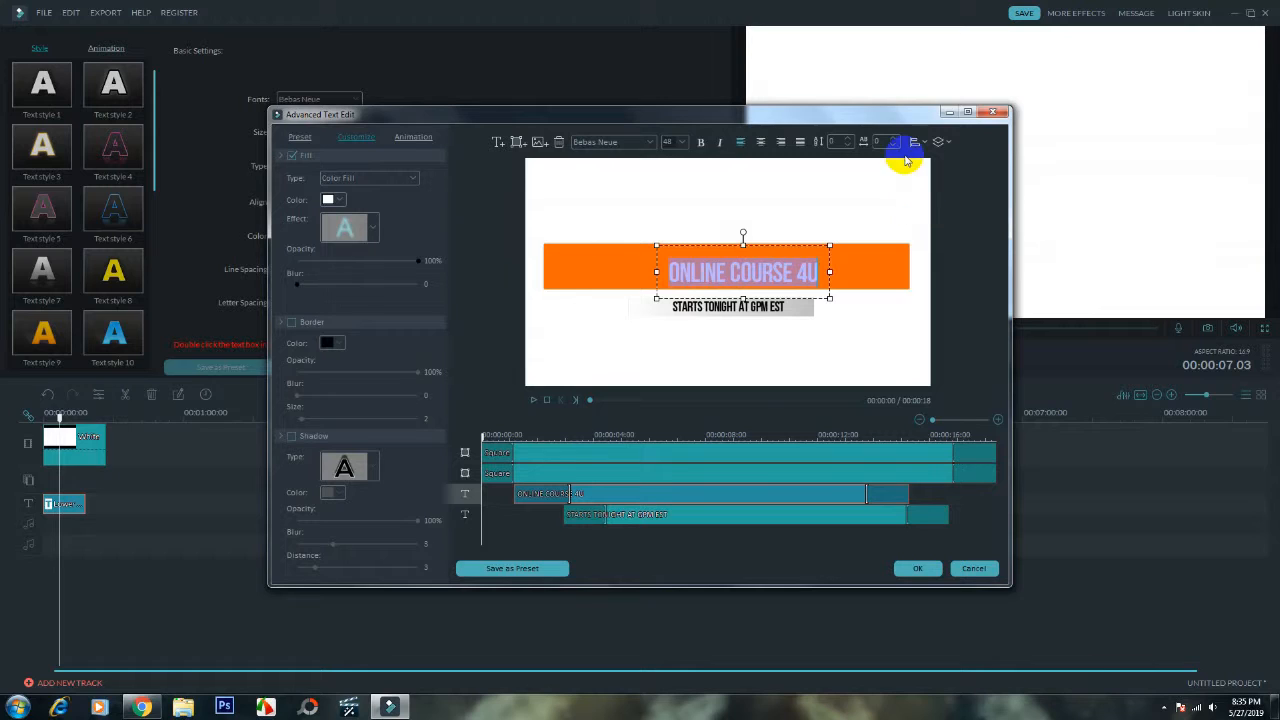
click(650, 145)
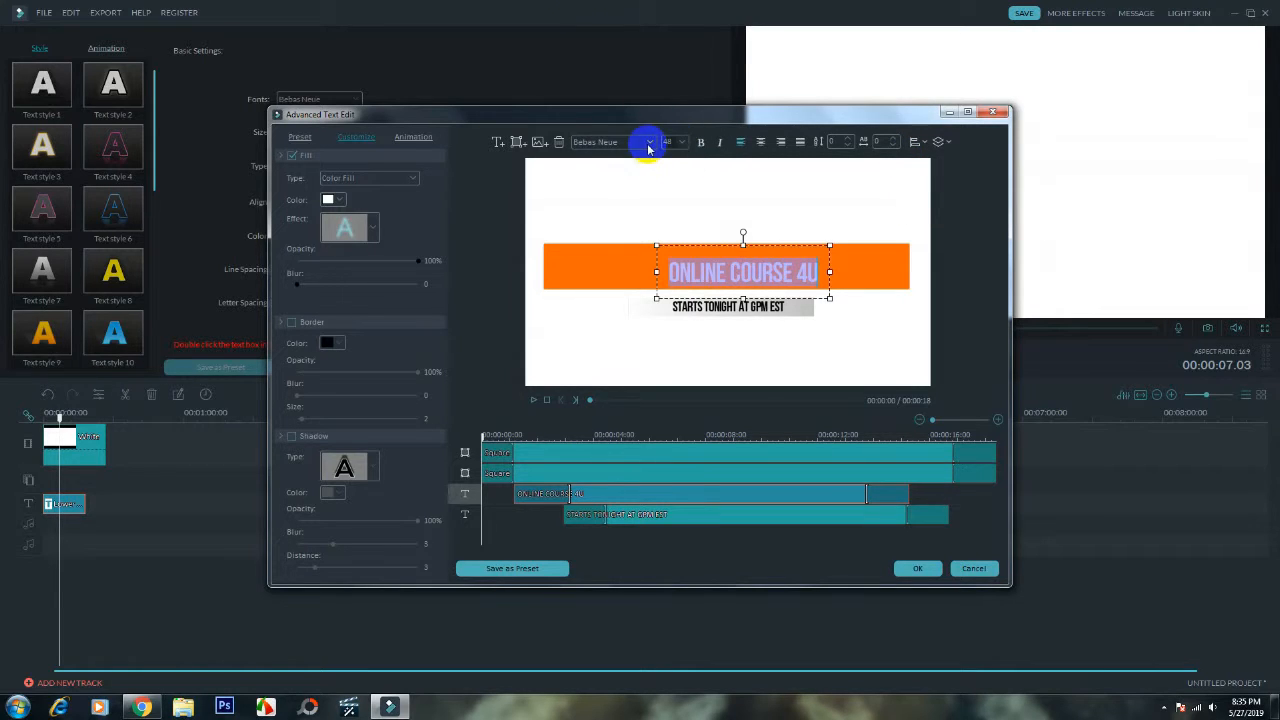
scroll(615, 192, down, 5)
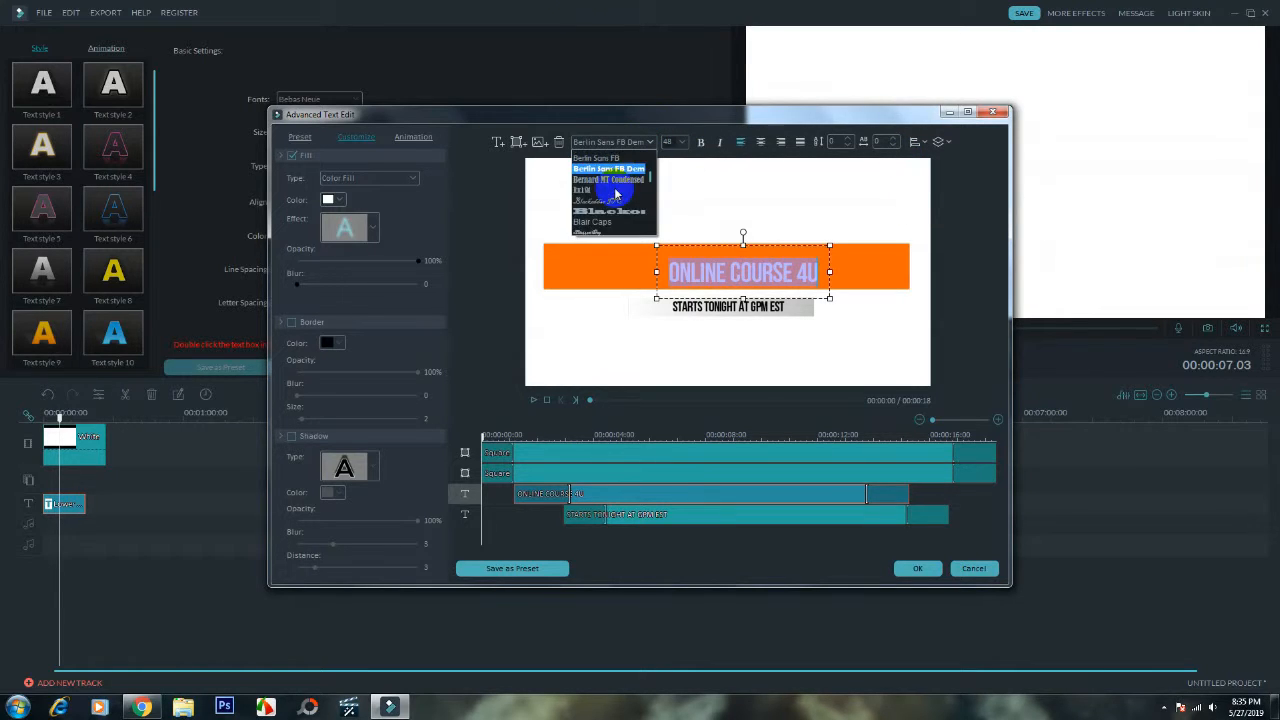
scroll(615, 193, down, 5)
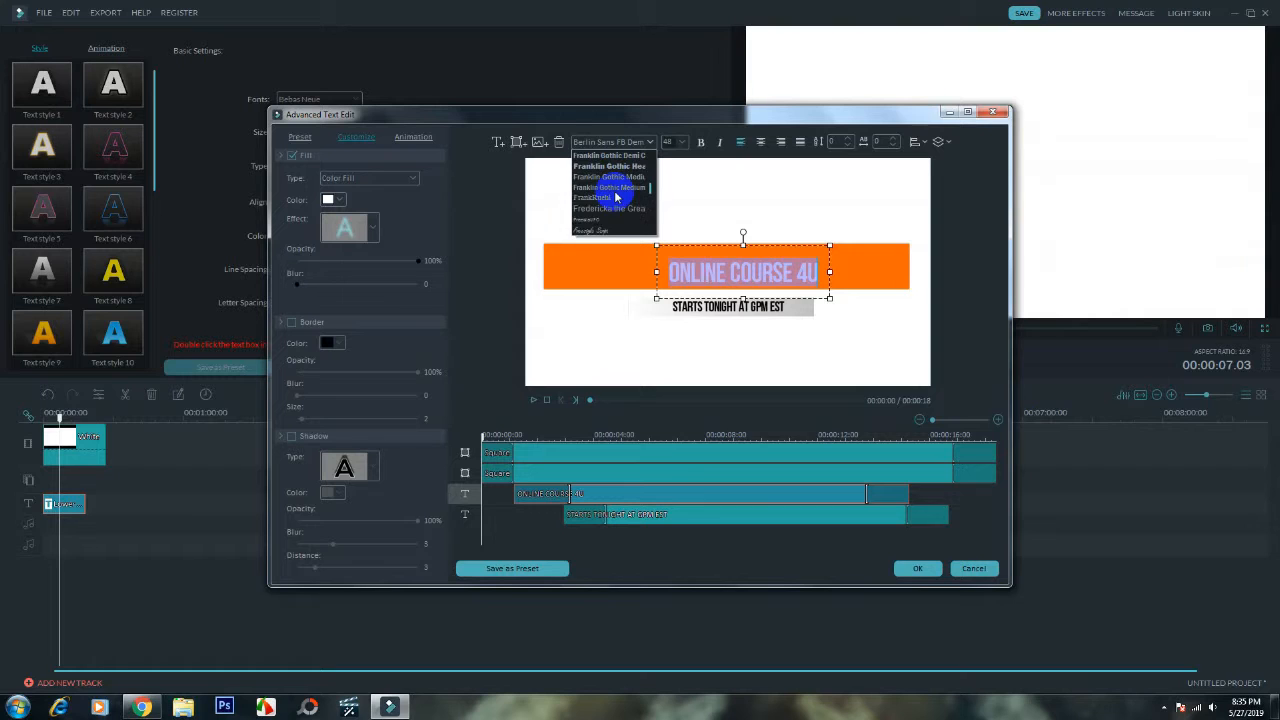
scroll(616, 197, down, 5)
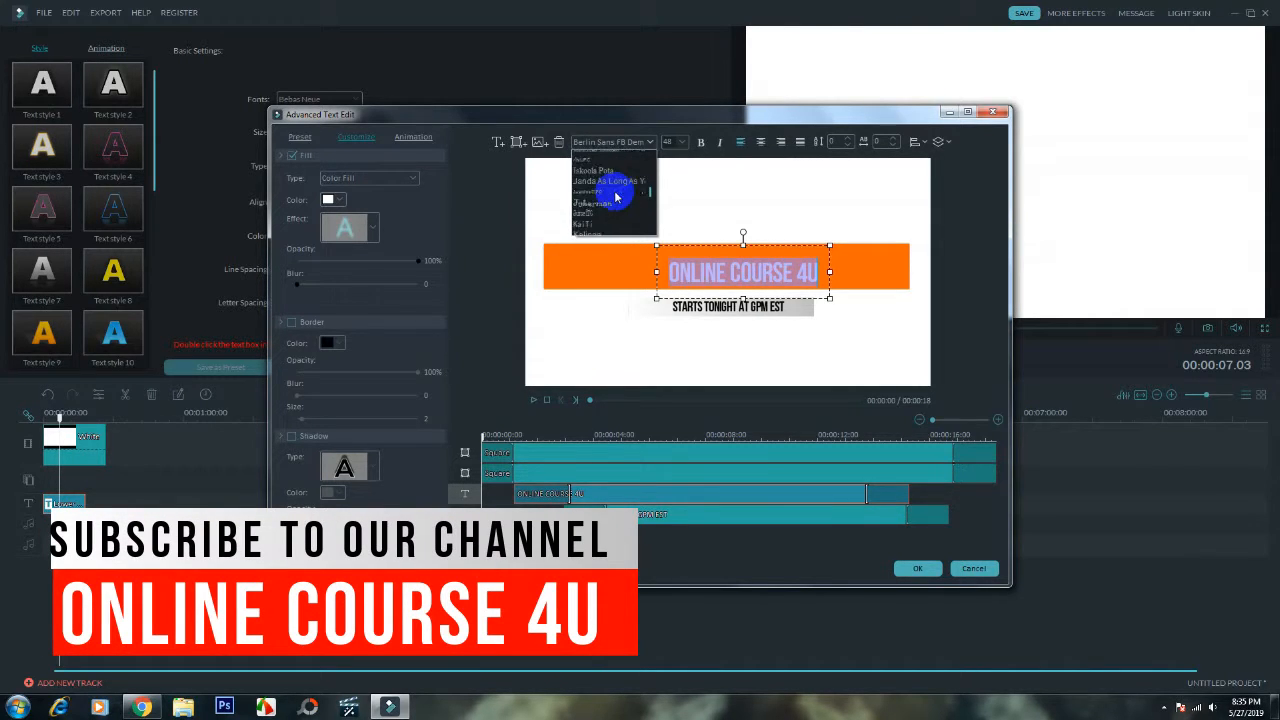
scroll(616, 197, down, 5)
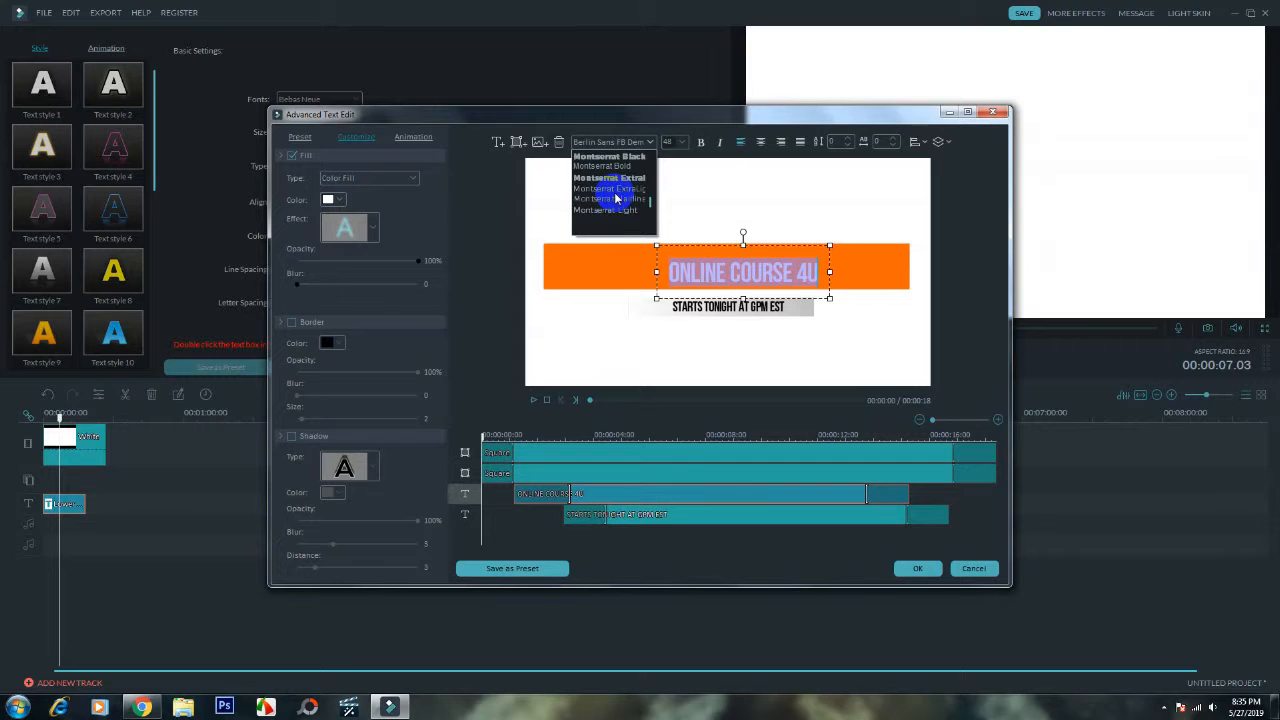
scroll(615, 198, down, 5)
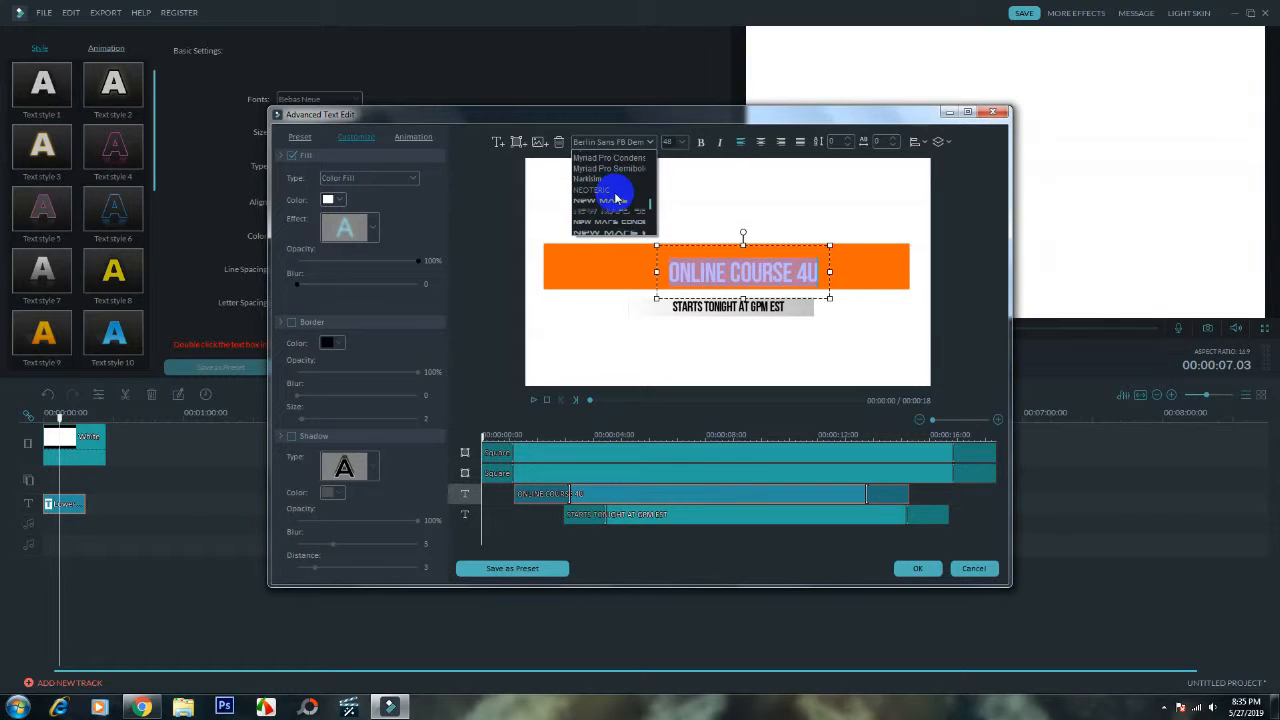
scroll(617, 185, down, 5)
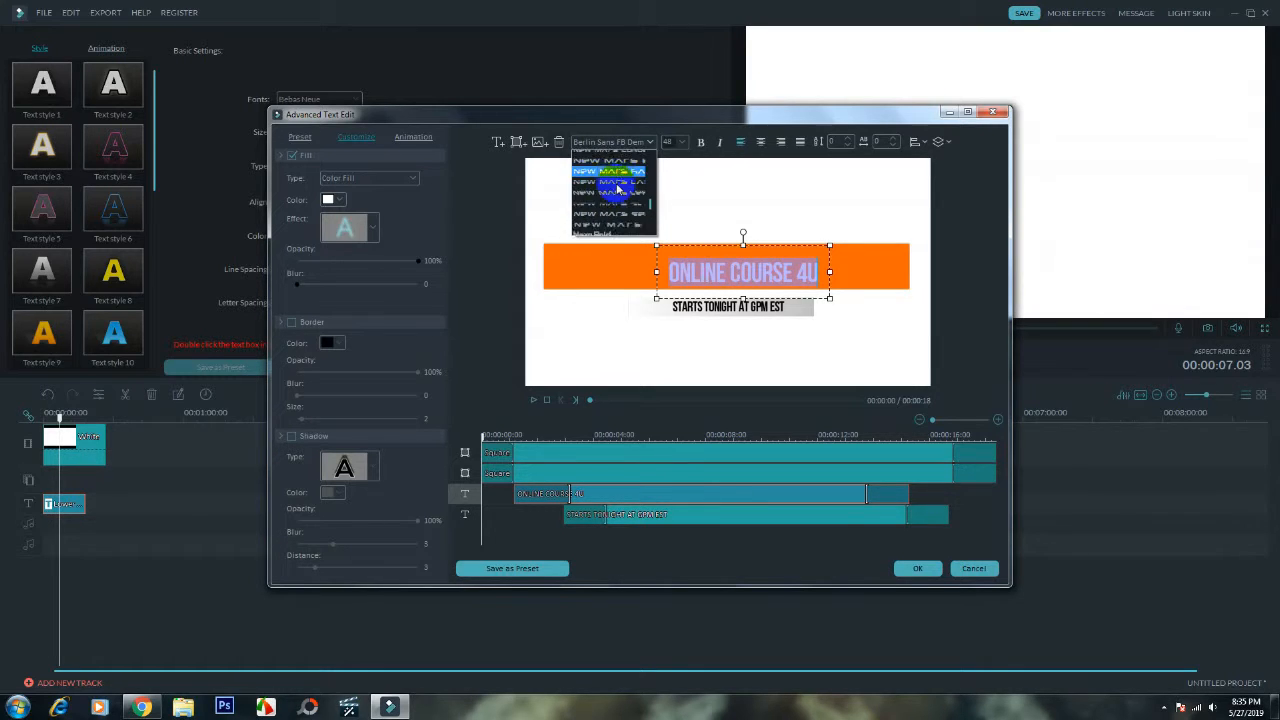
scroll(615, 185, up, 2)
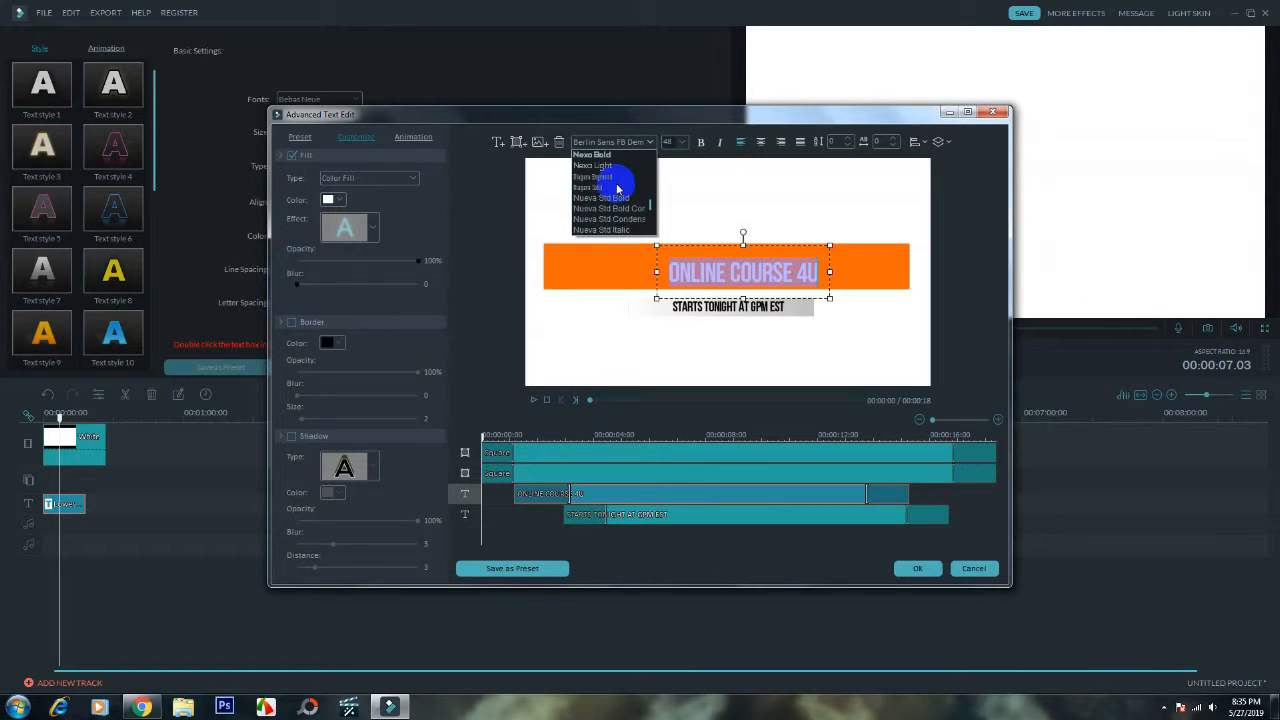
click(611, 157)
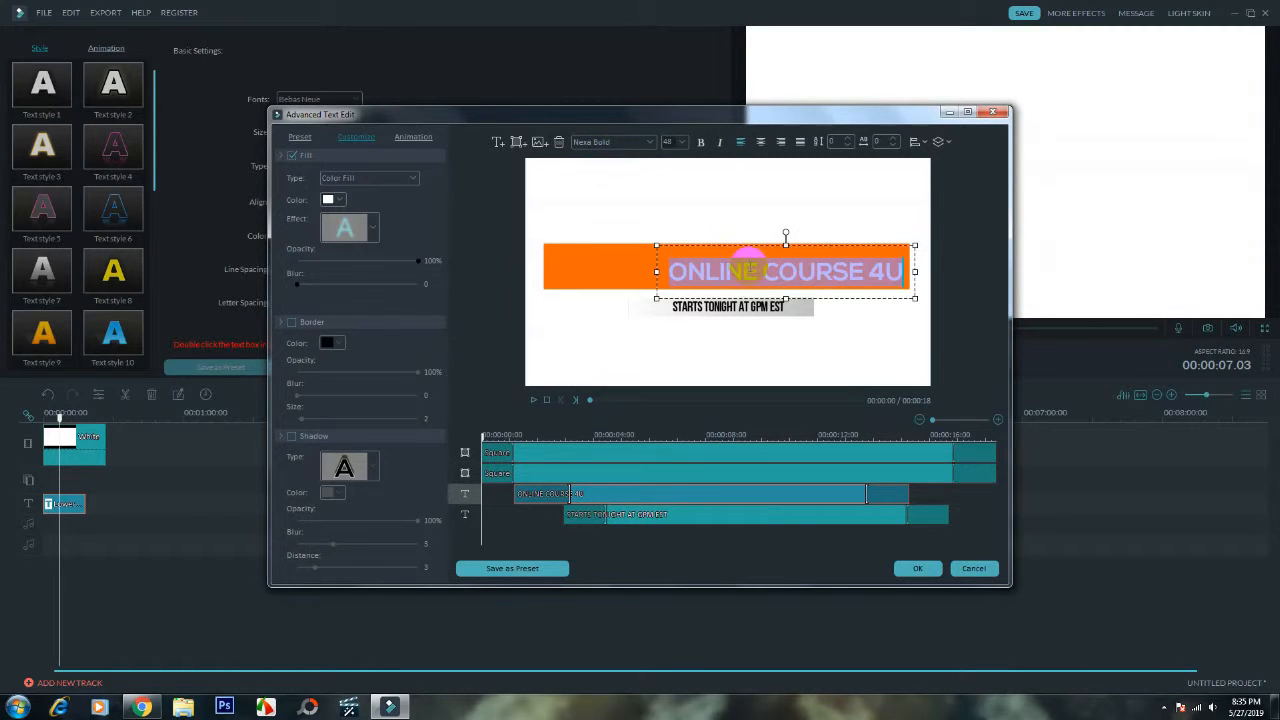
click(827, 290)
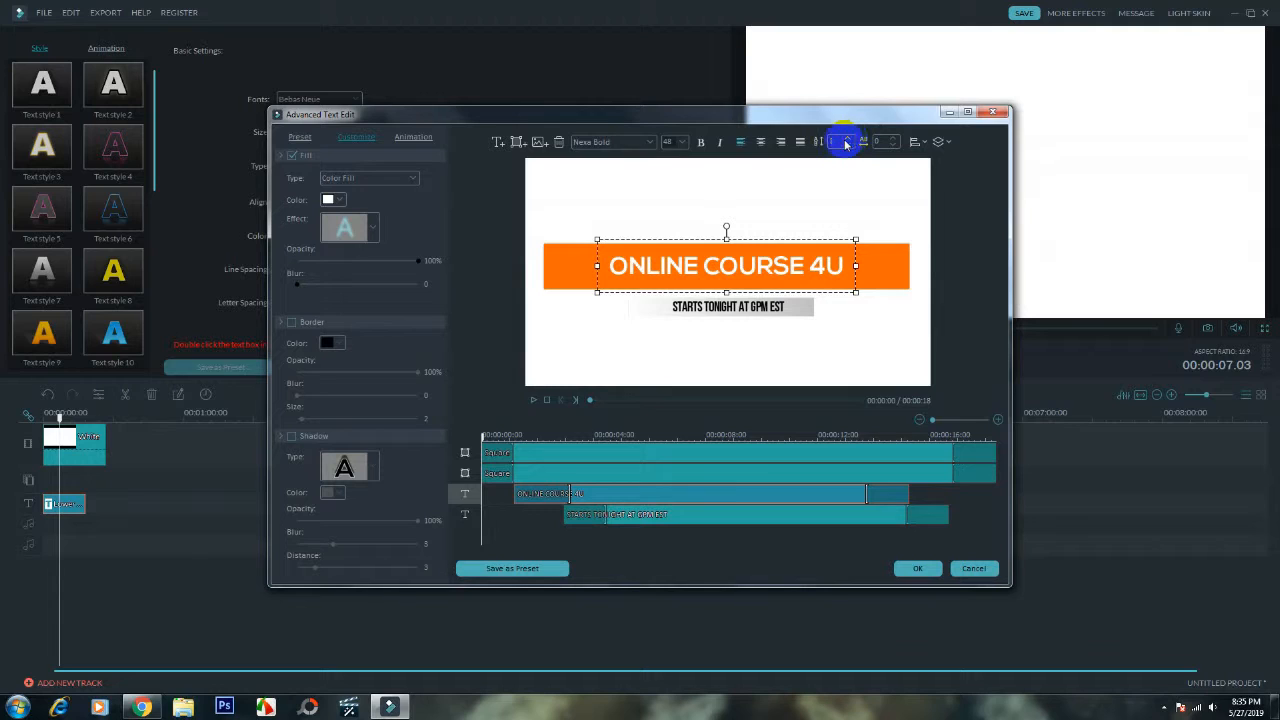
- Set the ONLINE COURSE 4U heading's font size to 64 and re-center it on the orange bar
click(680, 143)
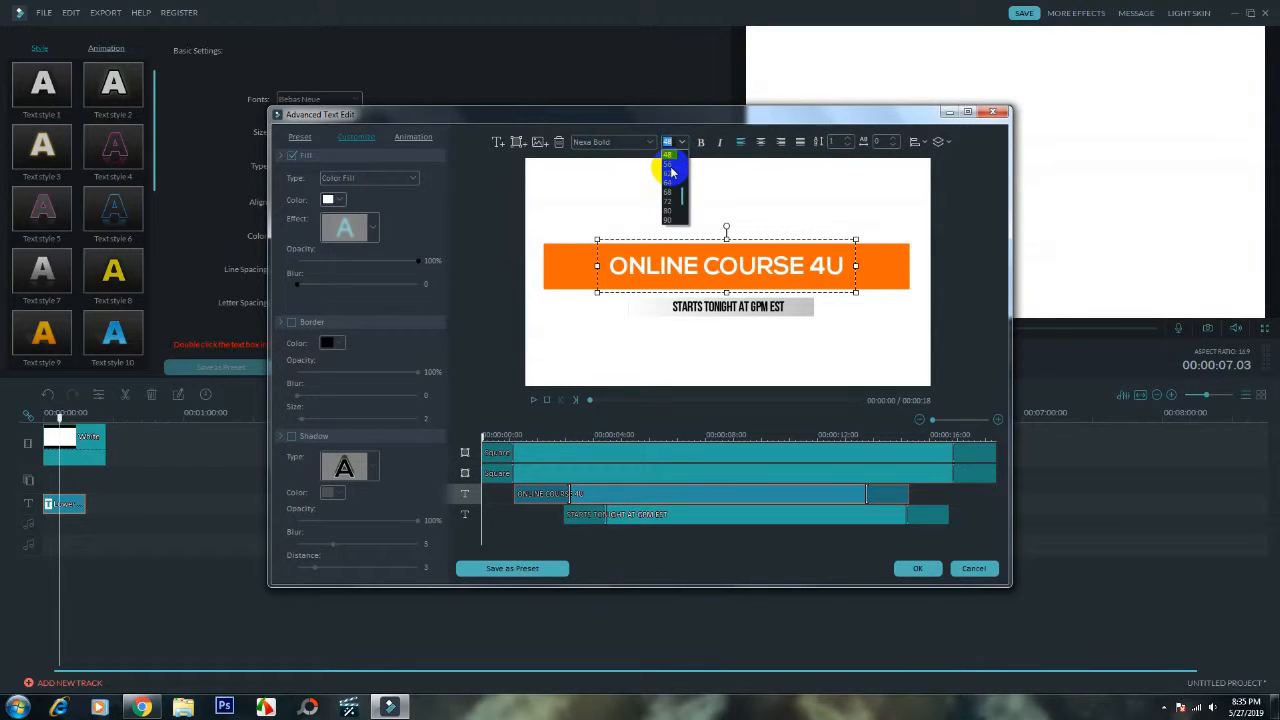
click(663, 177)
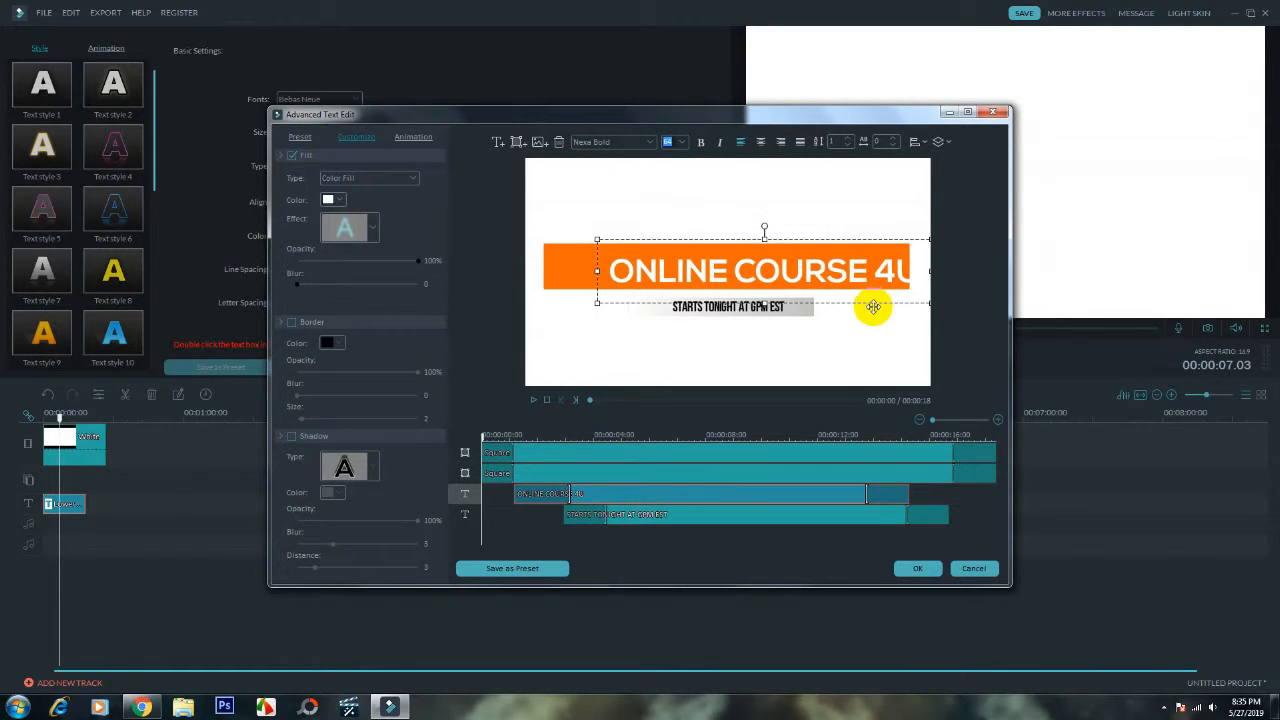
drag(871, 305, 838, 303)
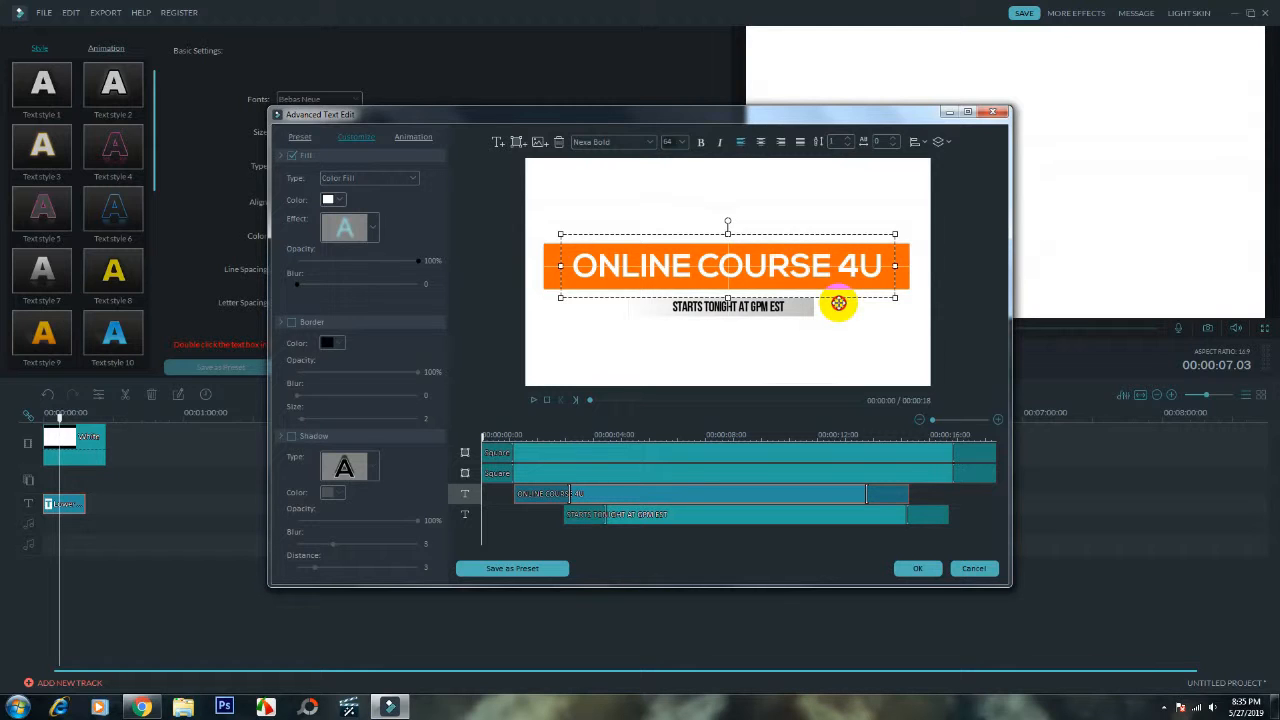
- Replace the subtitle text beneath the orange bar with "BEST ONLINE COURSES FOR YOU"
click(781, 305)
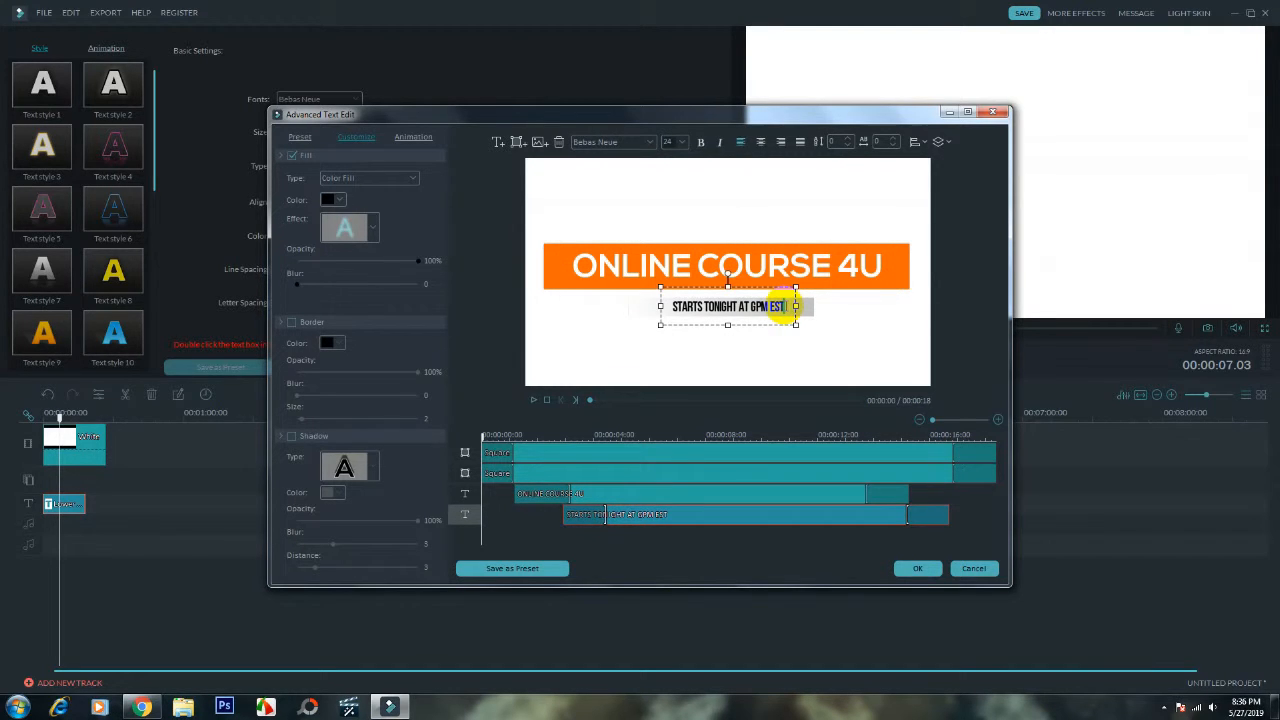
double_click(660, 314)
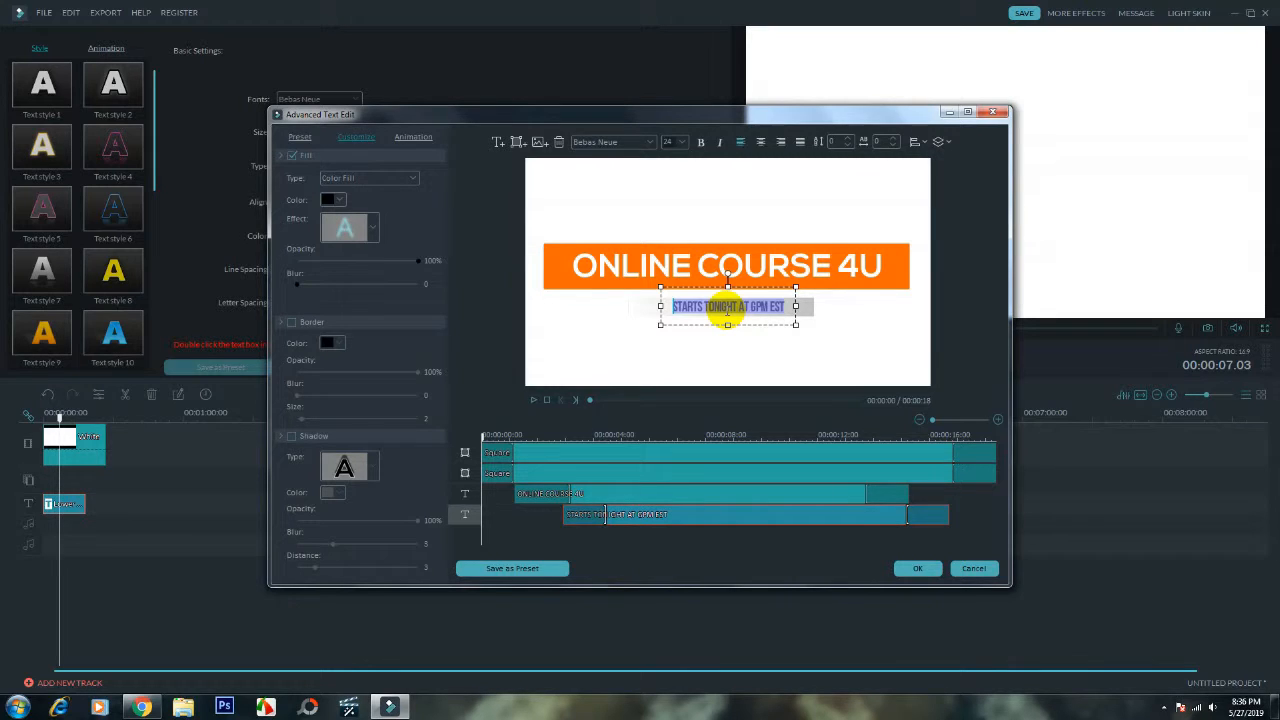
text(BEST ONLINE)
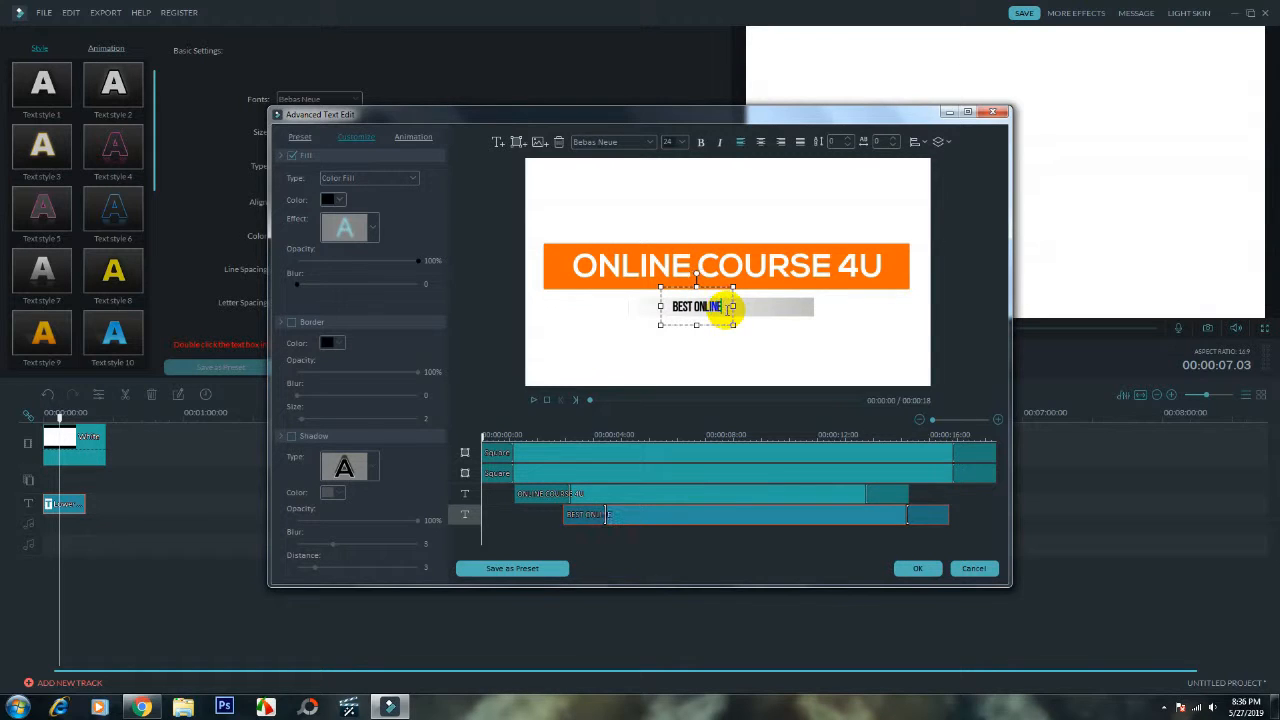
text( COURSES)
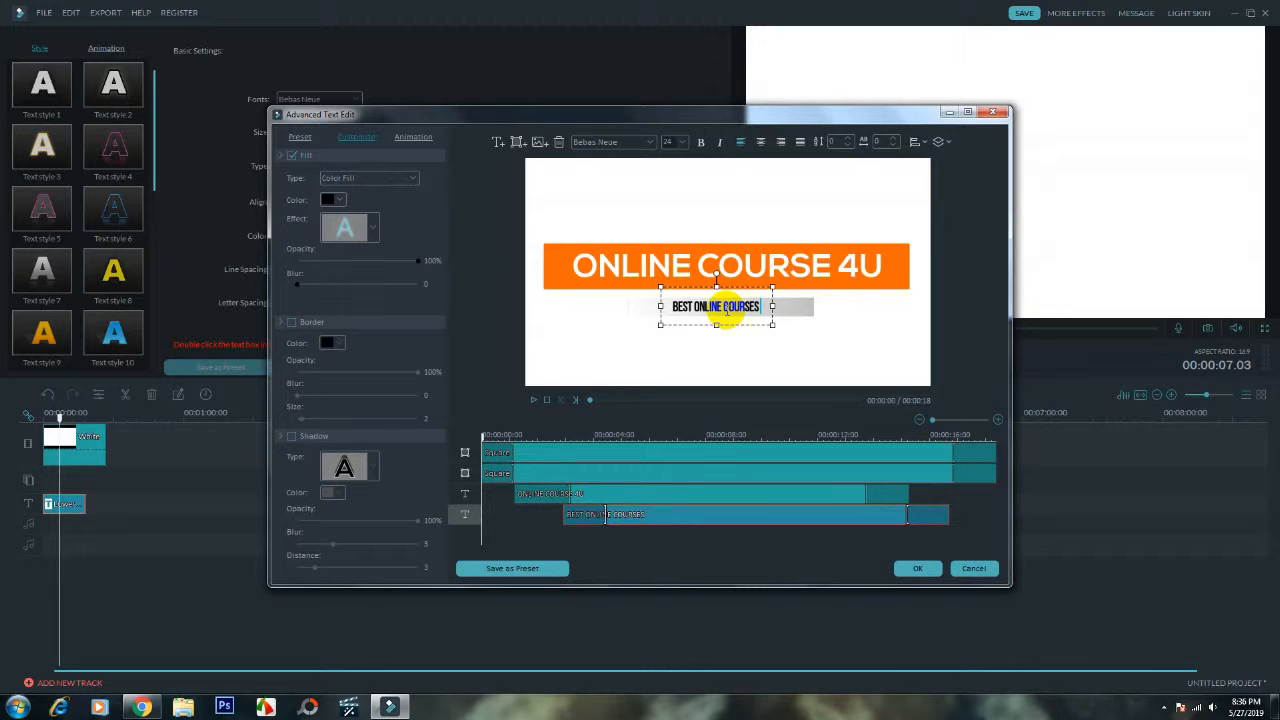
text( FOR YOU)
- Increase the subtitle's letter spacing to 2 and shift the text to the right along the gradient bar
drag(727, 310, 672, 308)
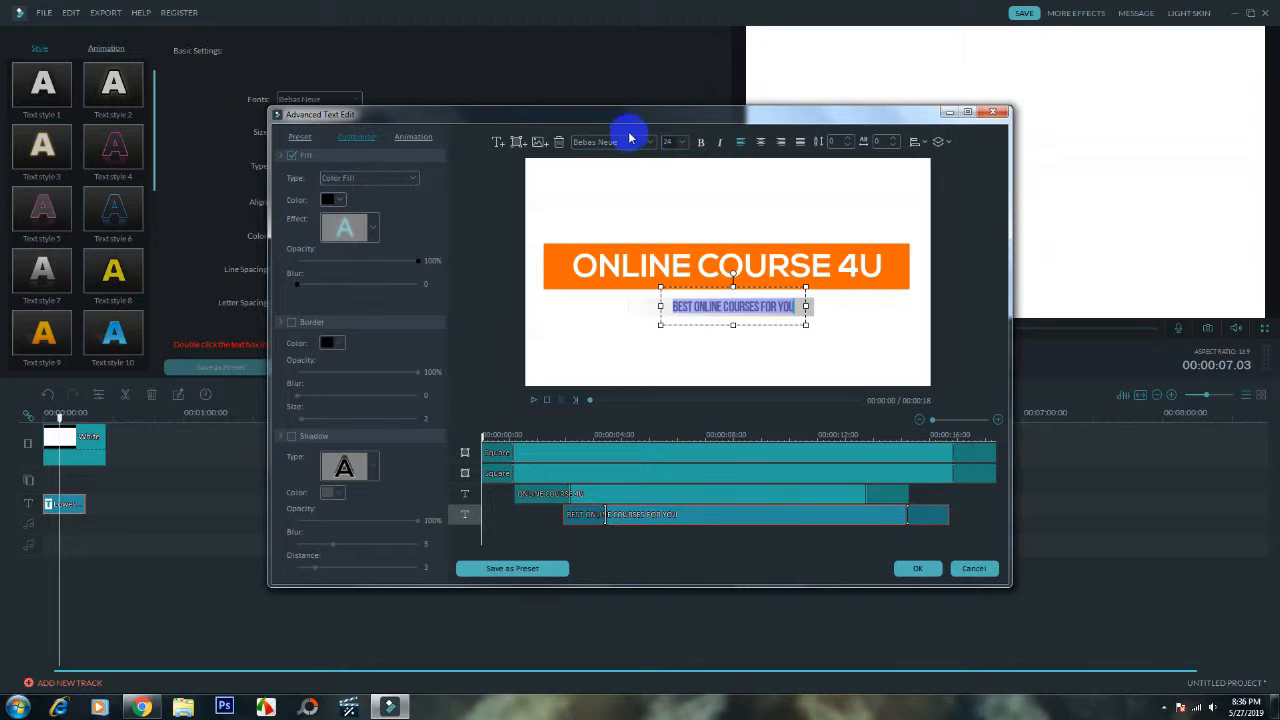
click(893, 139)
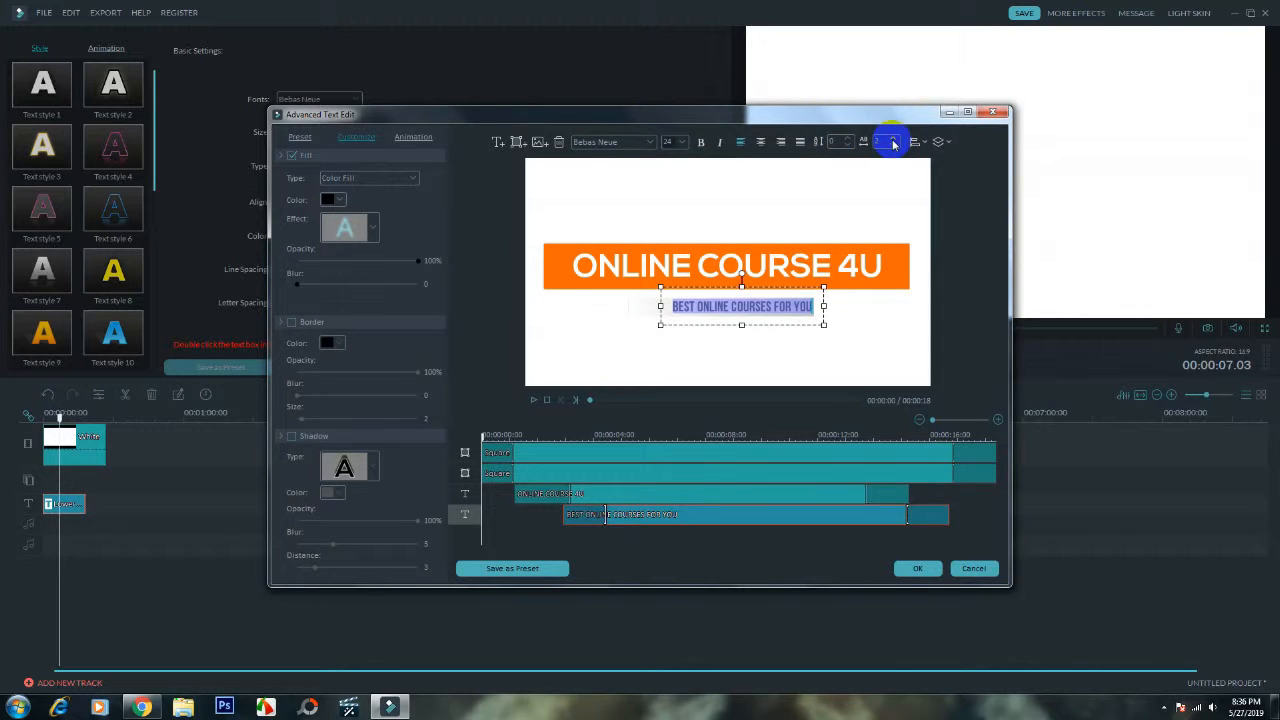
drag(777, 323, 825, 326)
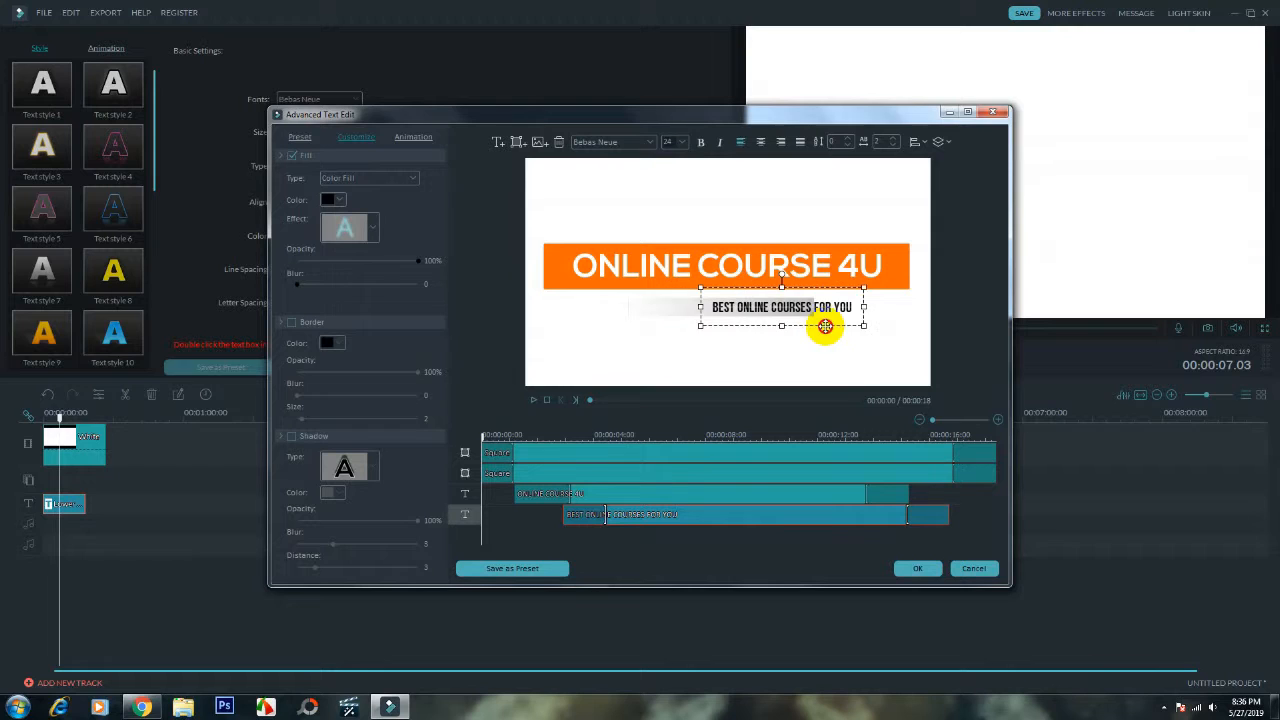
- Widen the gradient bar on both sides so it extends beyond the subtitle text
click(656, 308)
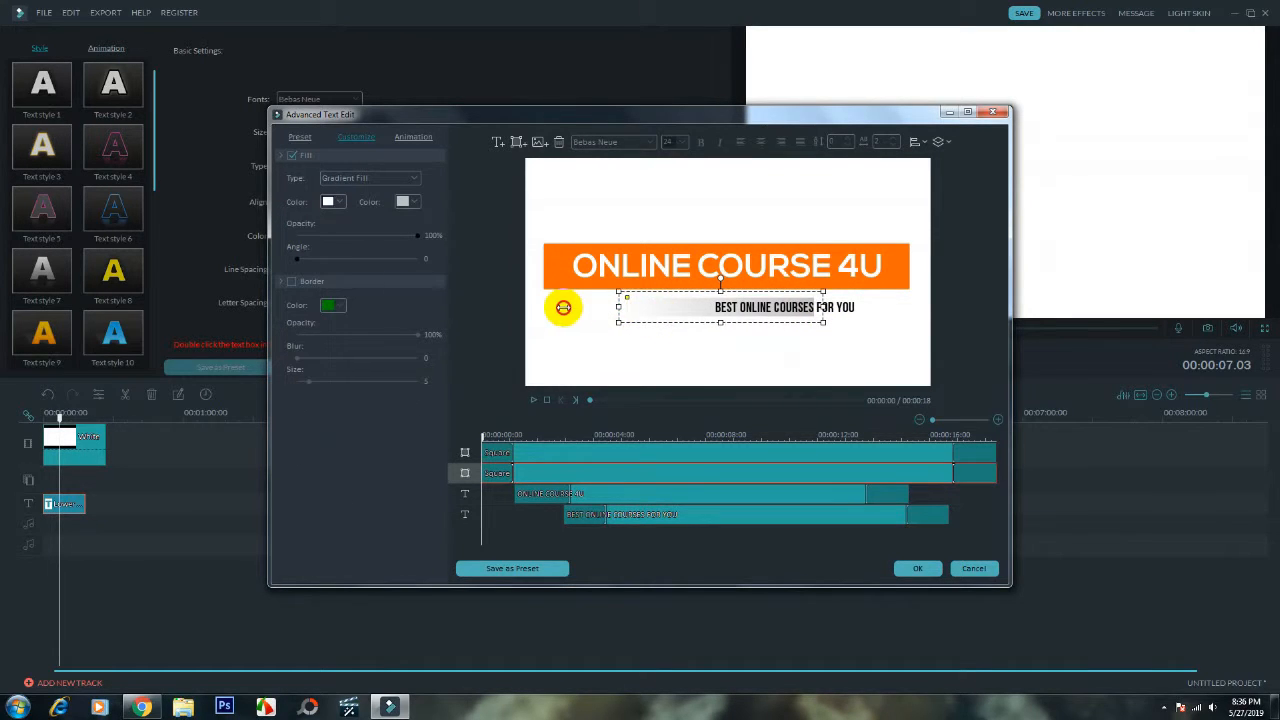
drag(563, 307, 585, 307)
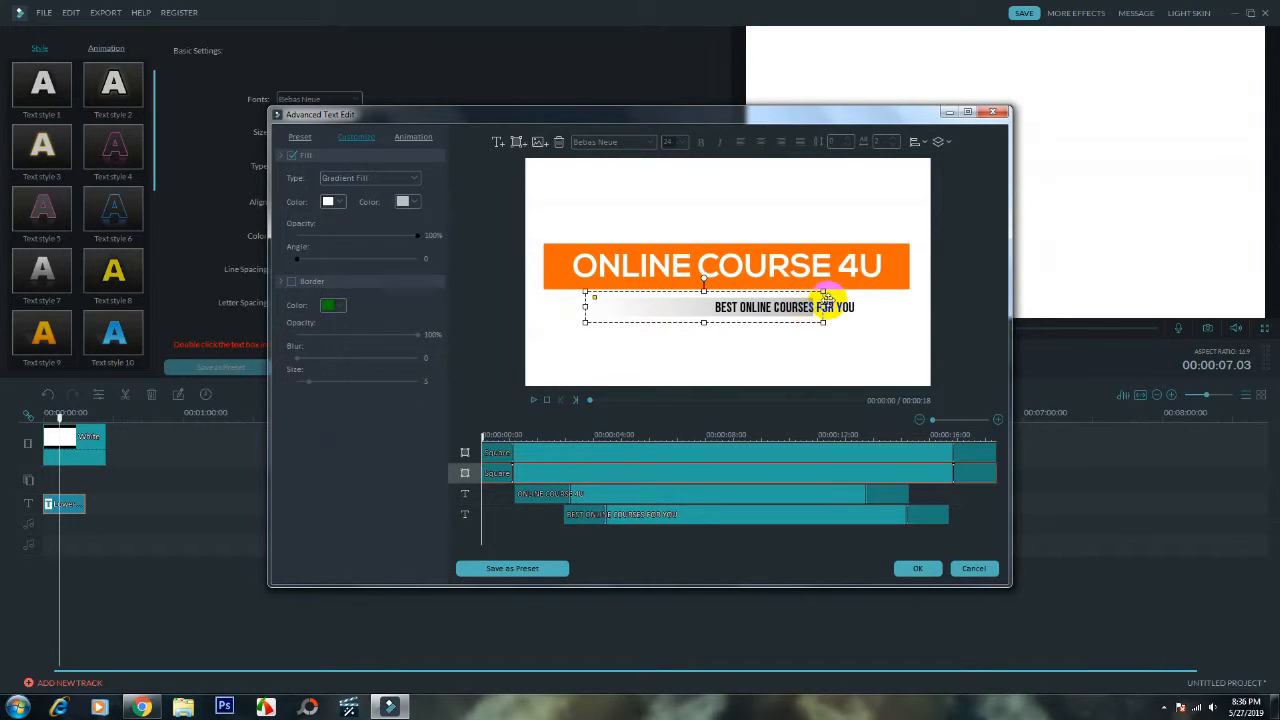
drag(822, 312, 884, 309)
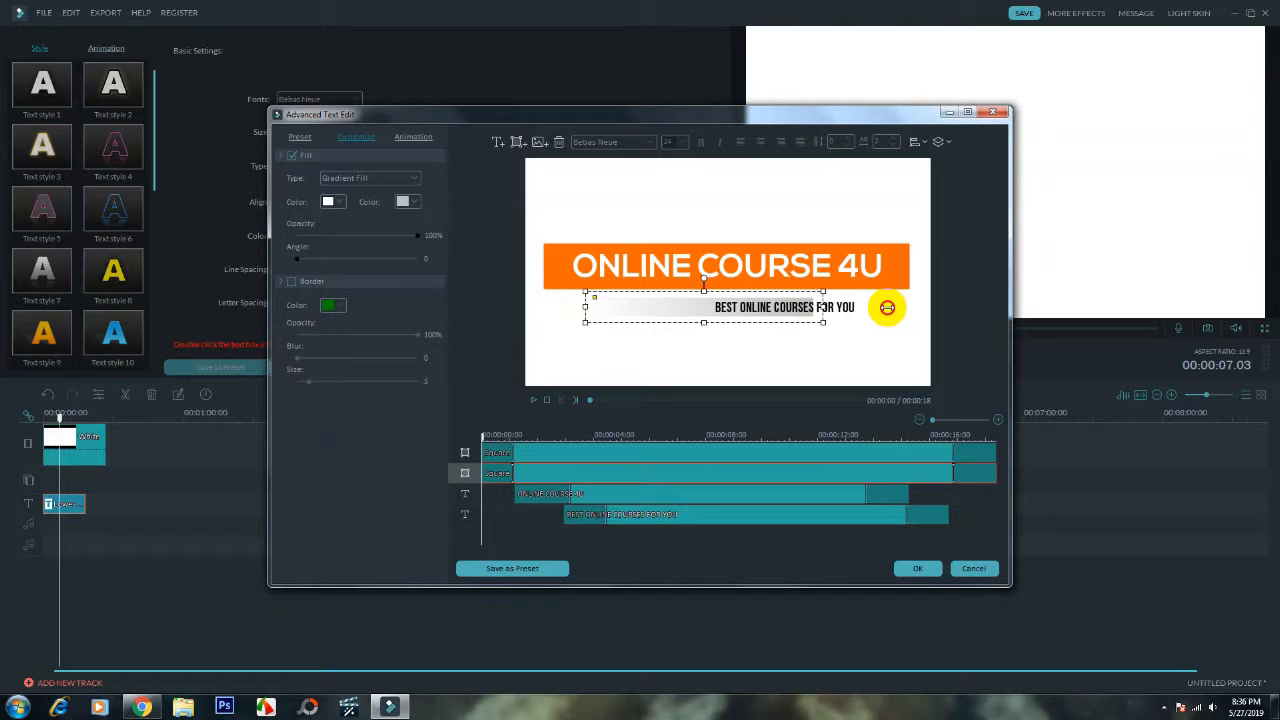
- Set the subtitle's letter spacing to 5 and center the text on the widened gradient bar
click(814, 318)
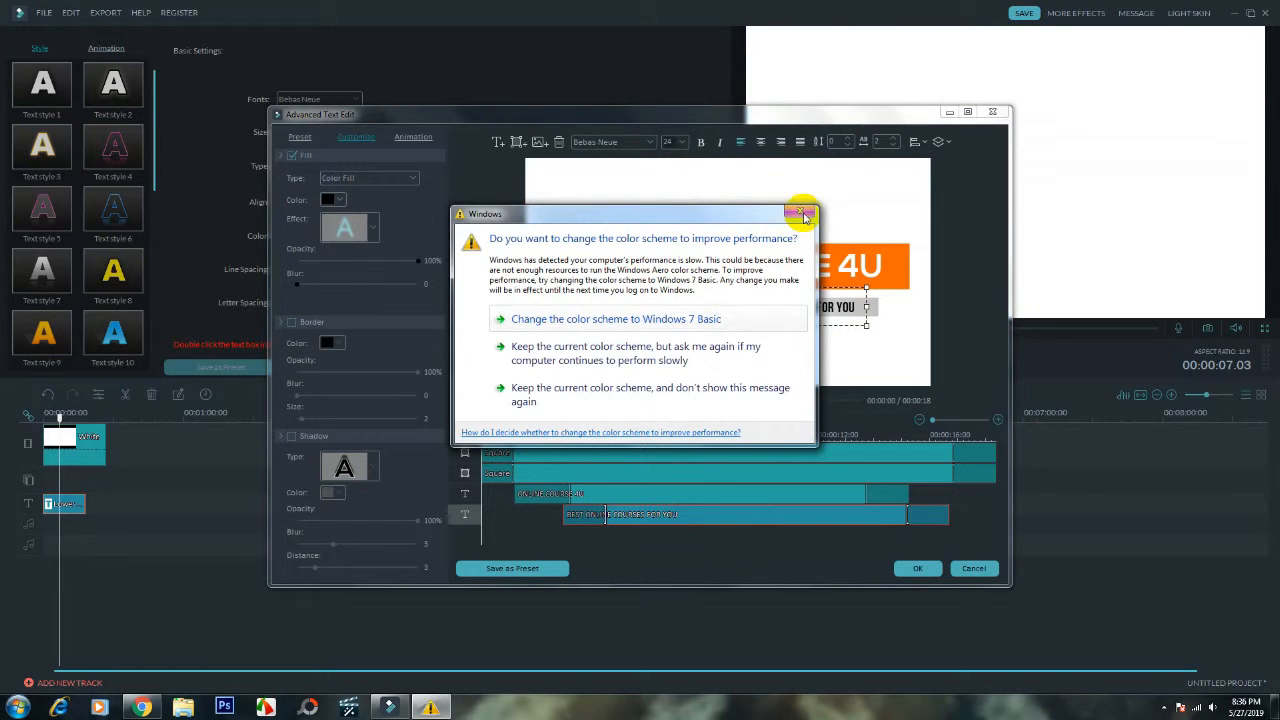
drag(837, 323, 772, 327)
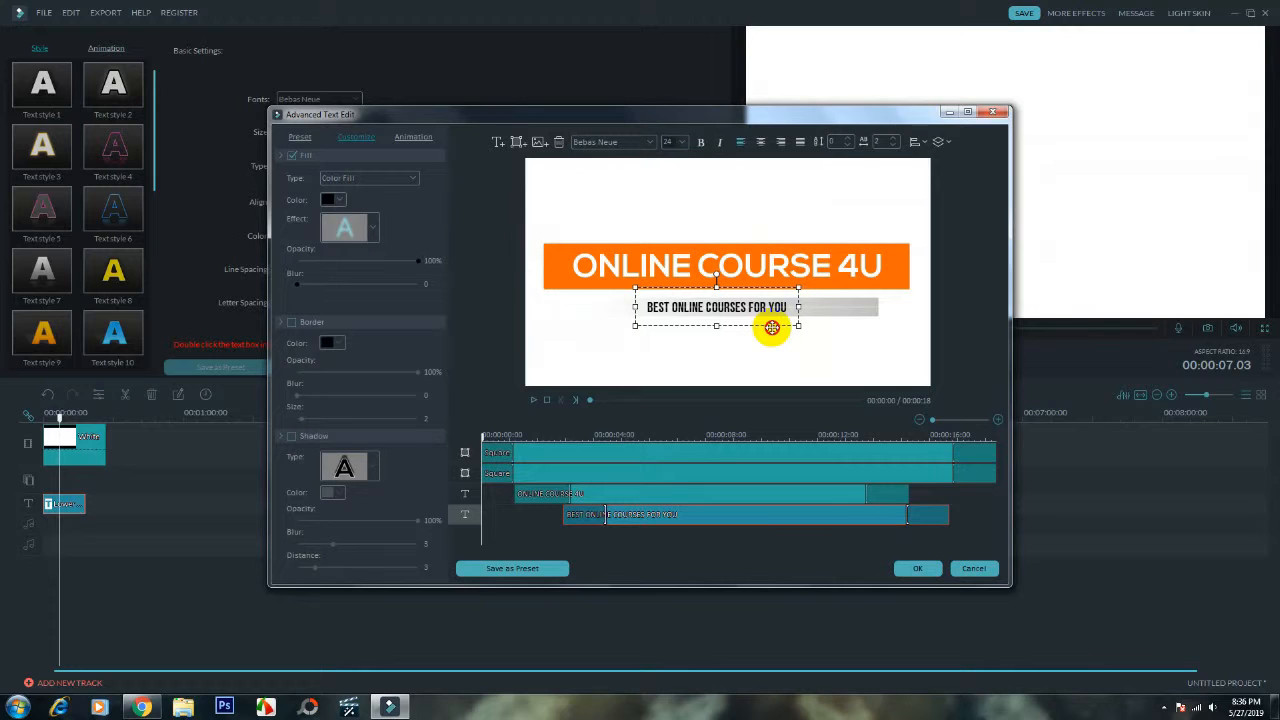
click(893, 139)
click(893, 139)
click(893, 139)
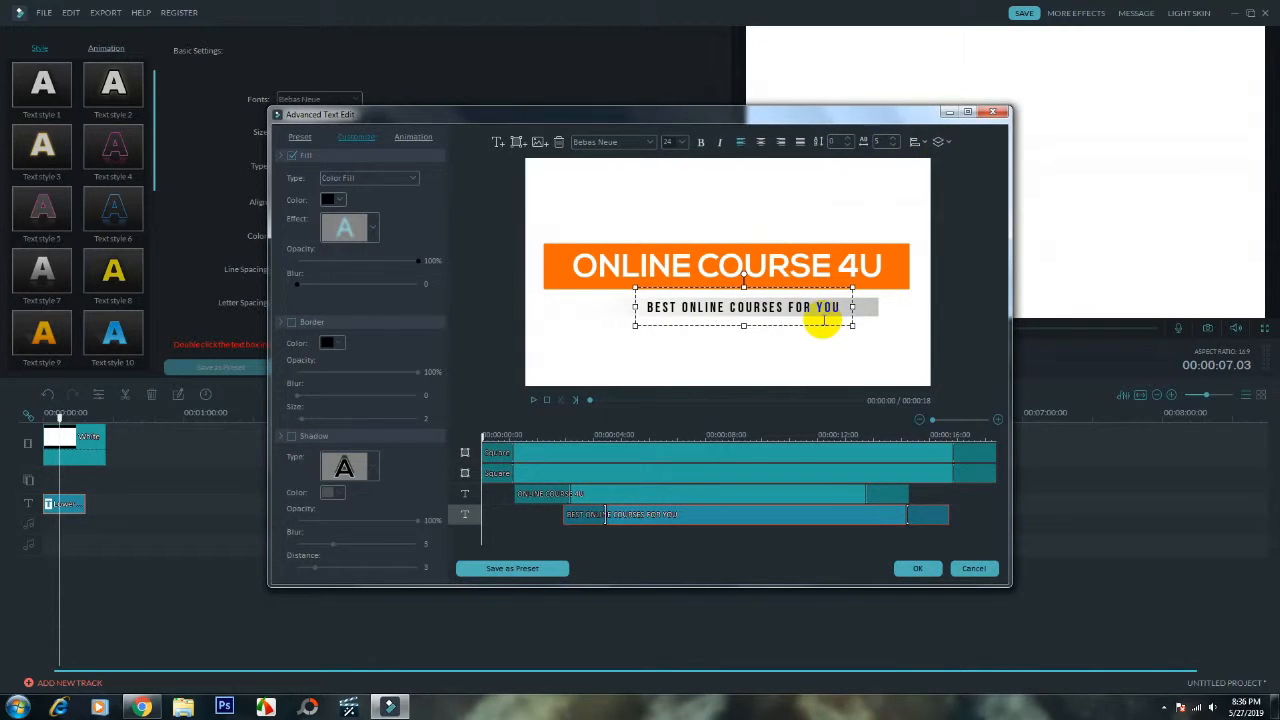
drag(817, 328, 815, 328)
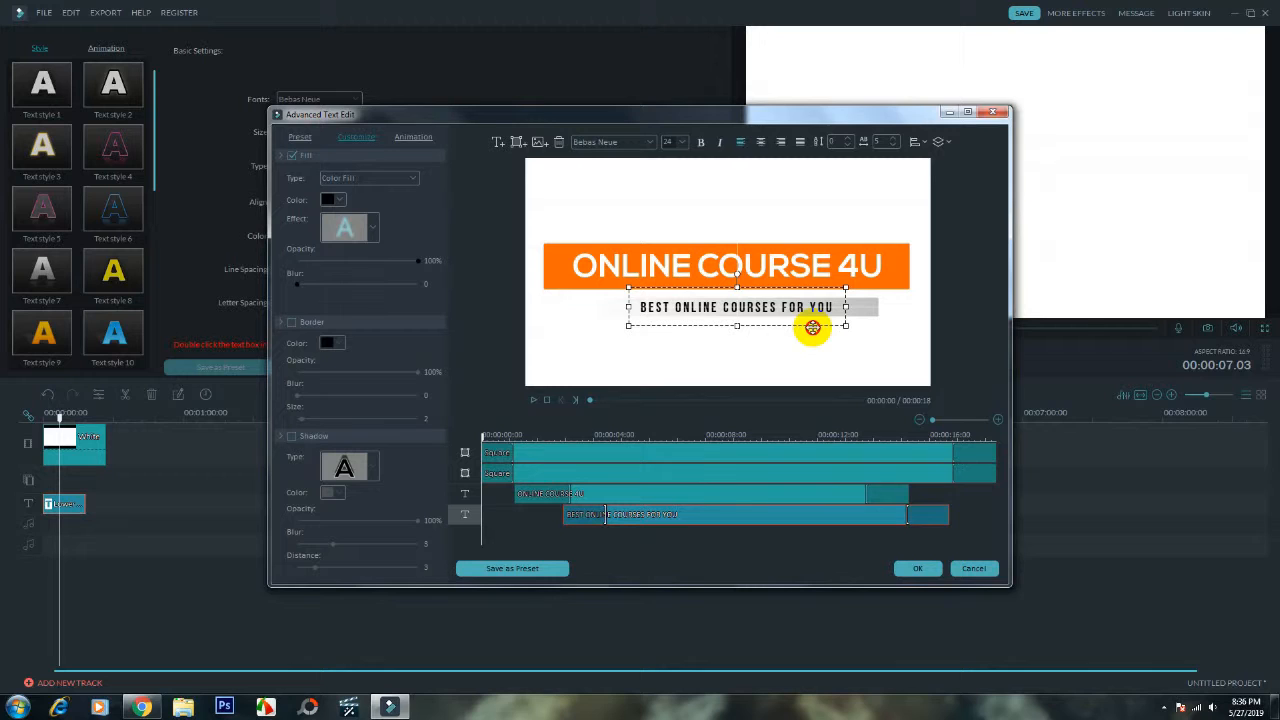
- Nudge the ONLINE COURSE 4U heading slightly left and apply the Type Writer animation to it
click(710, 262)
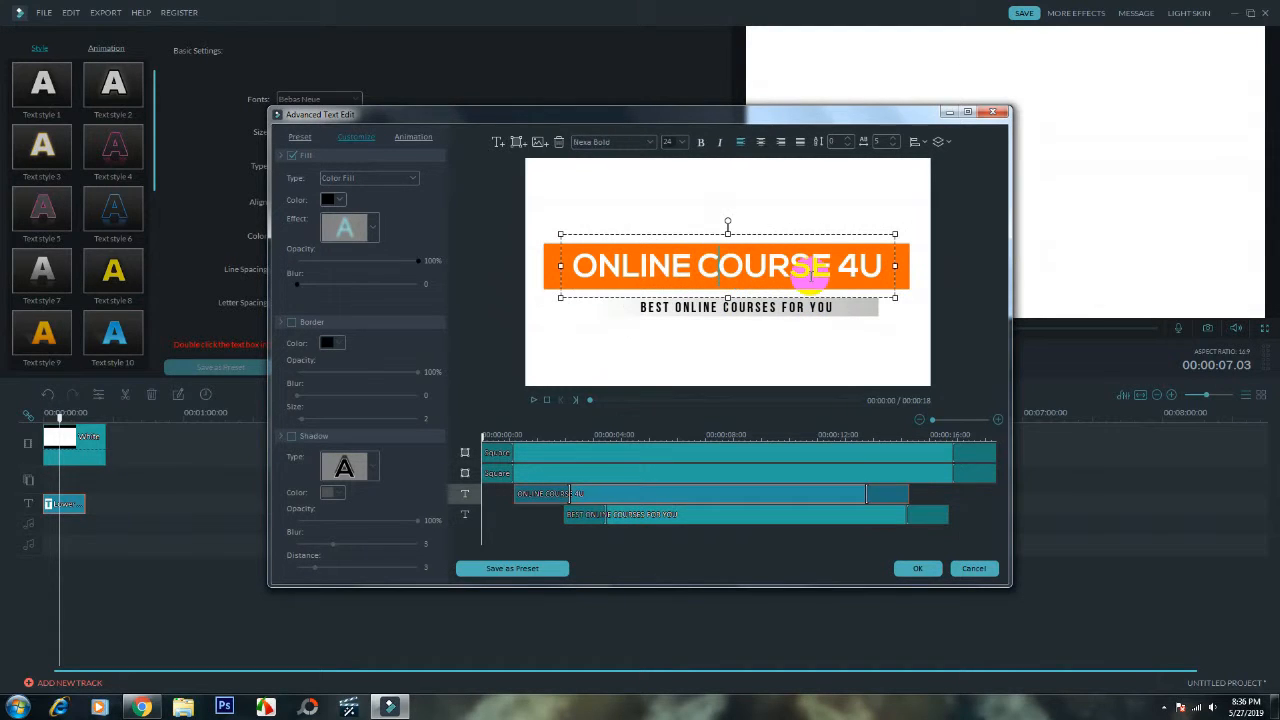
drag(843, 298, 841, 298)
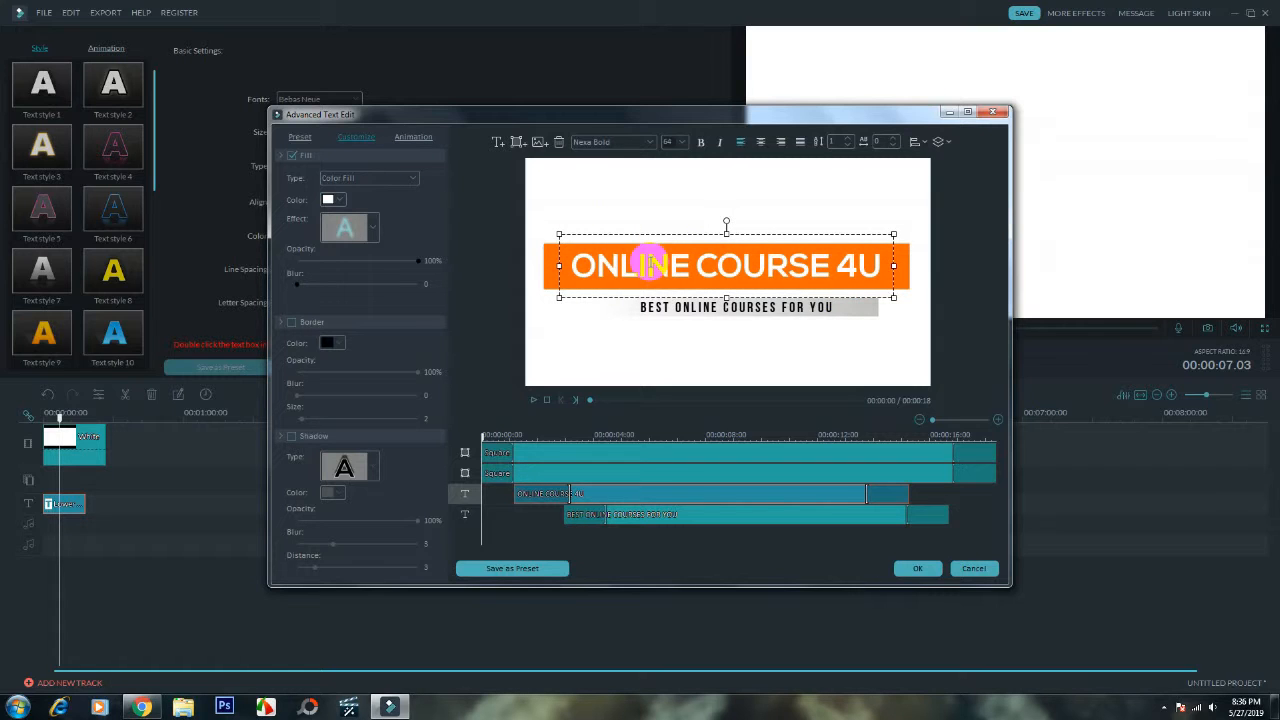
click(424, 137)
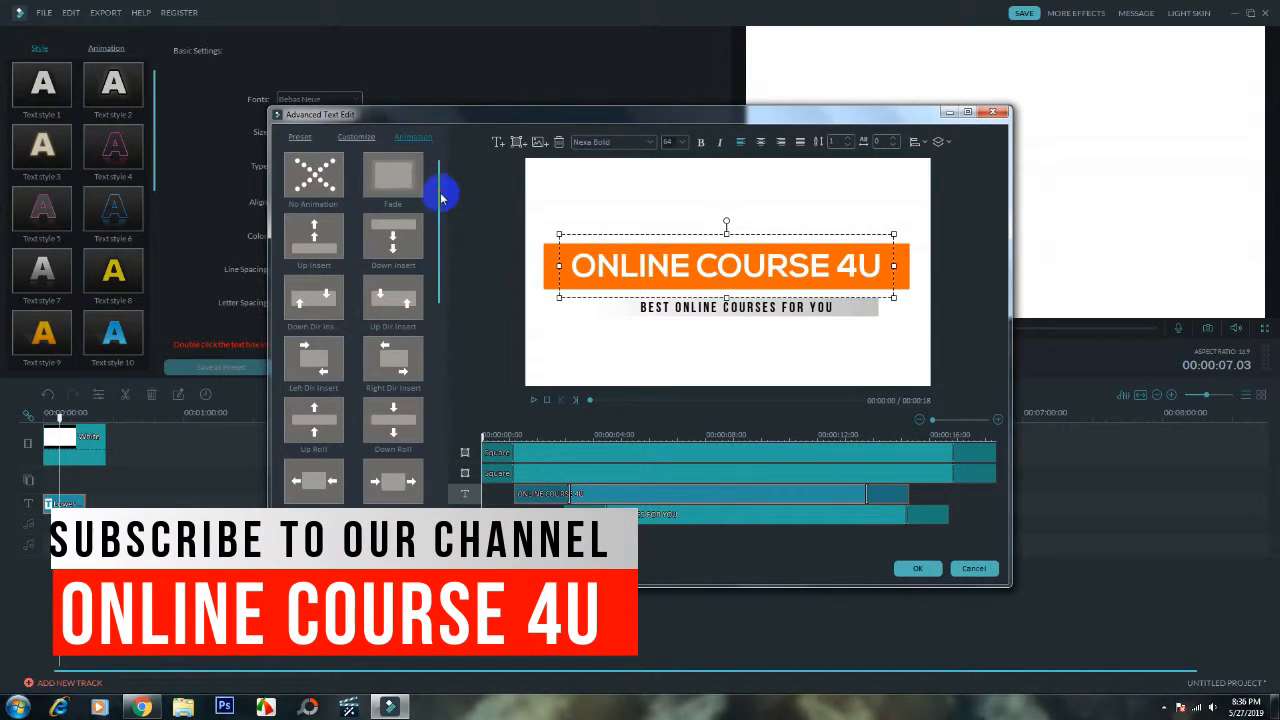
drag(443, 243, 438, 434)
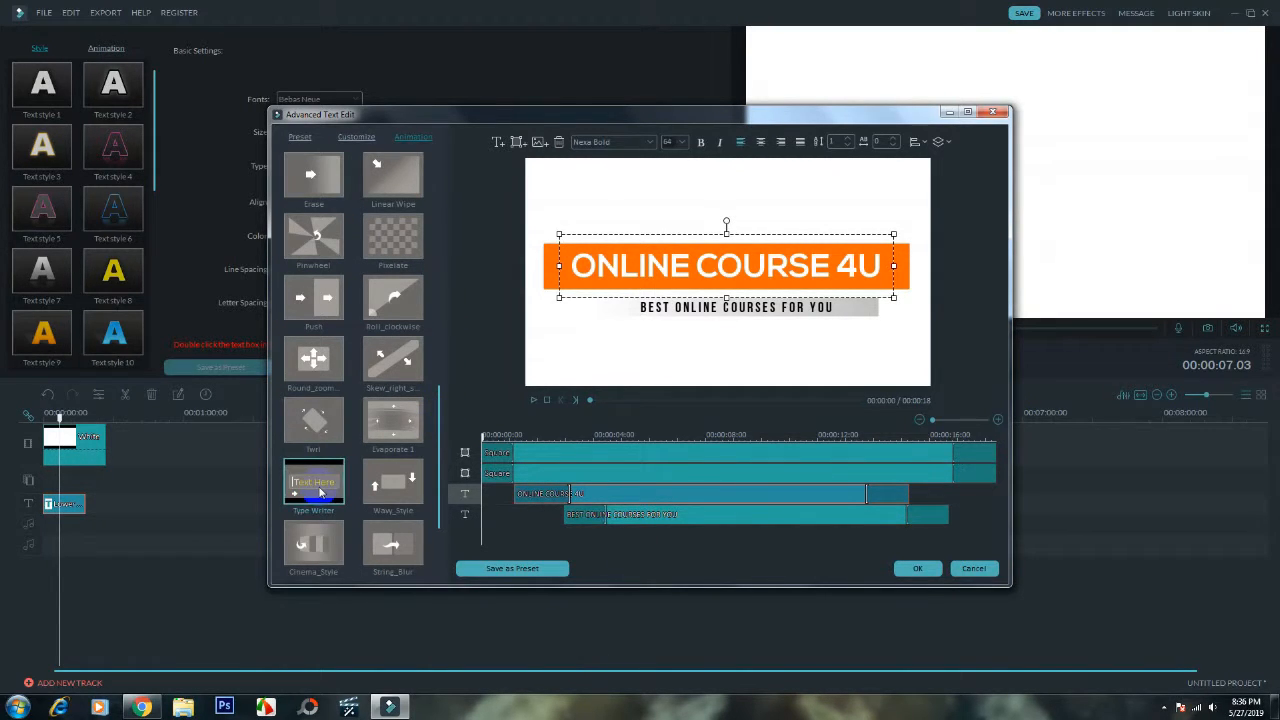
double_click(318, 488)
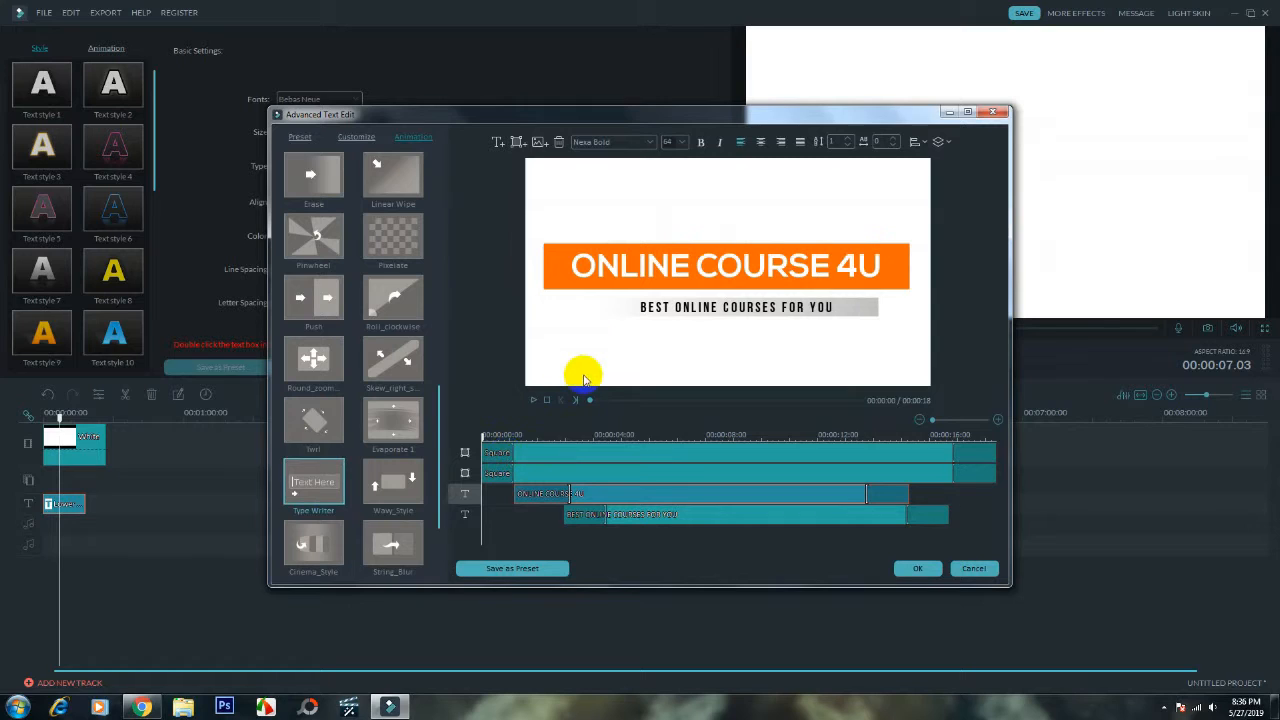
- Scrub through the title's animation up to its middle and accept the title edits
click(482, 438)
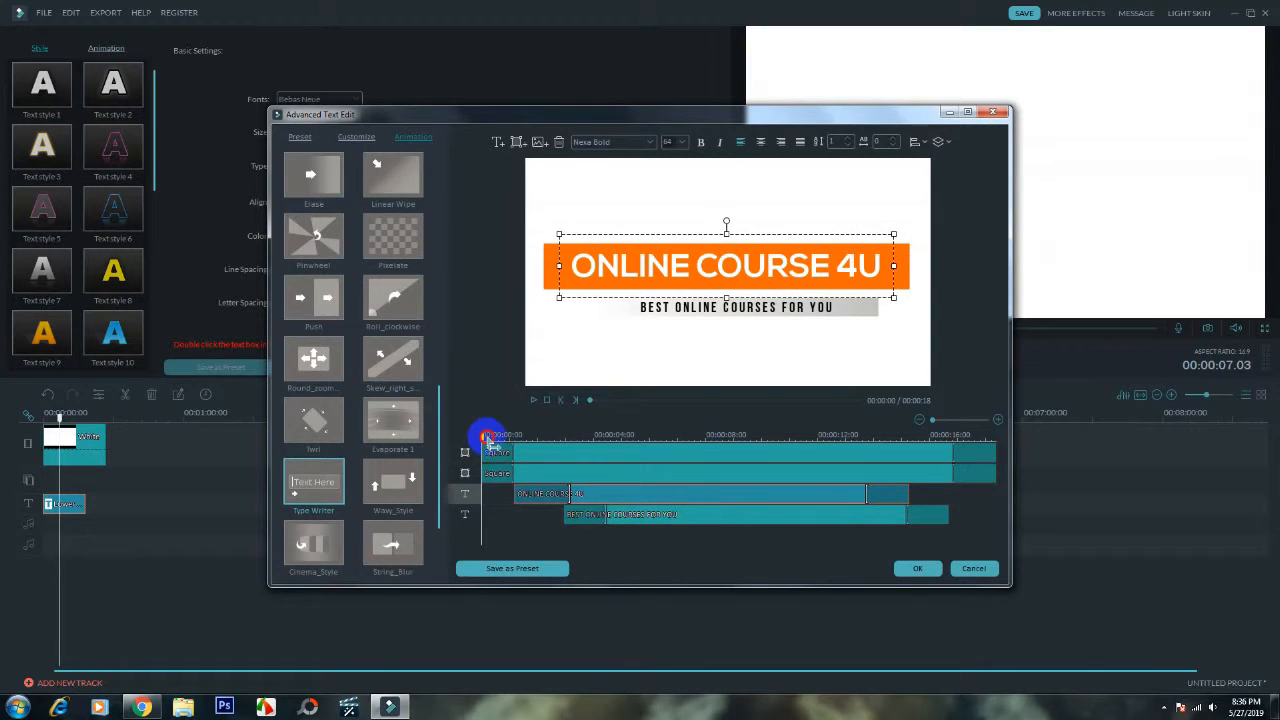
drag(486, 440, 766, 461)
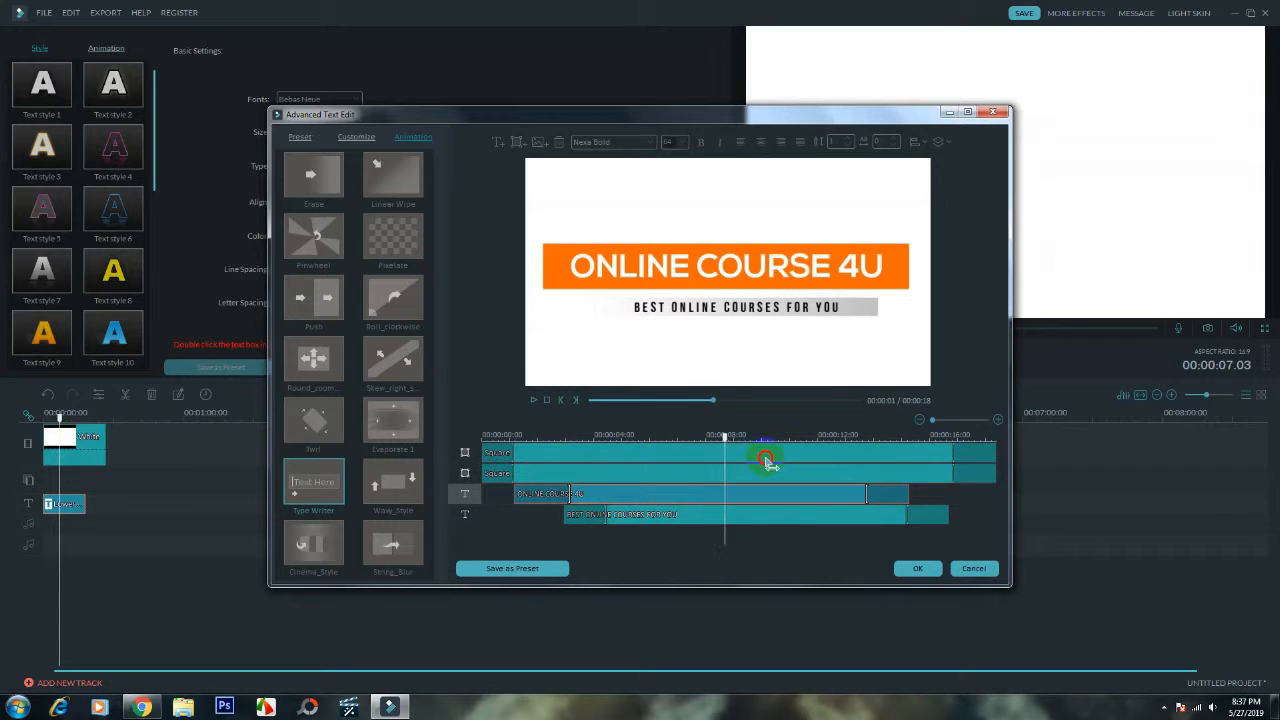
click(923, 568)
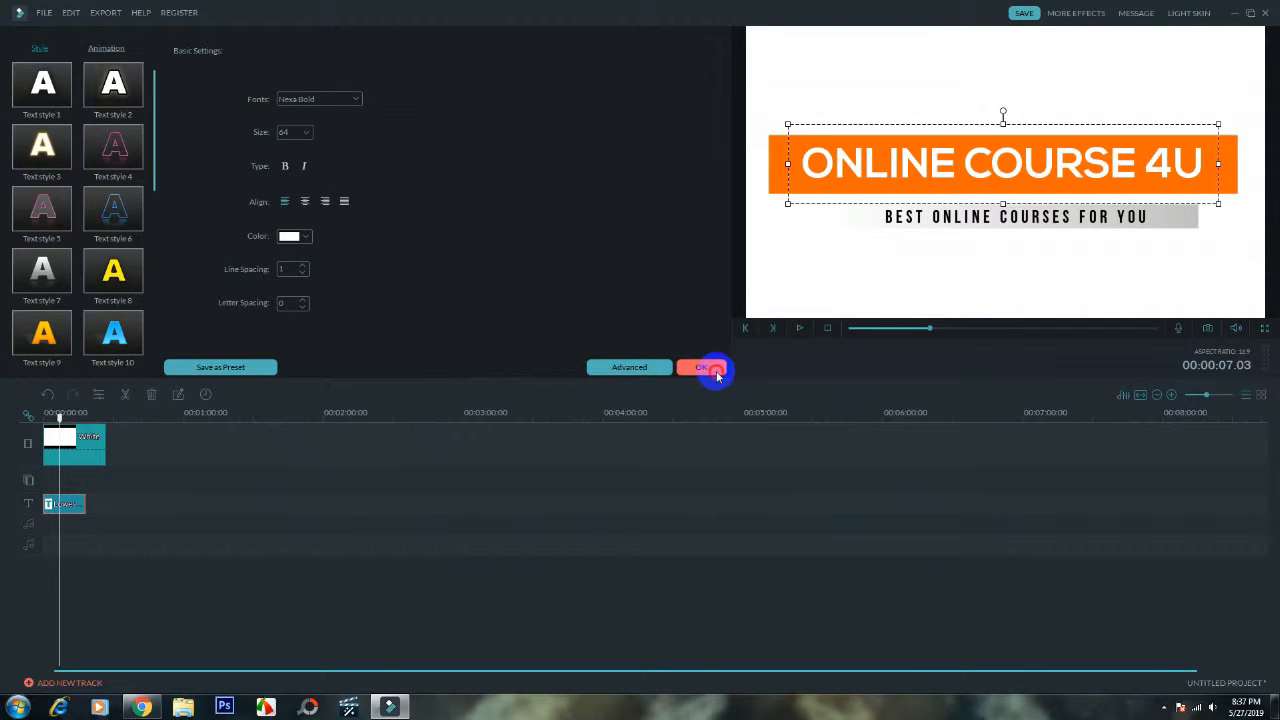
click(715, 372)
- Play the finished title from the start of the project, dismissing the performance notice, and pause the playback
click(852, 330)
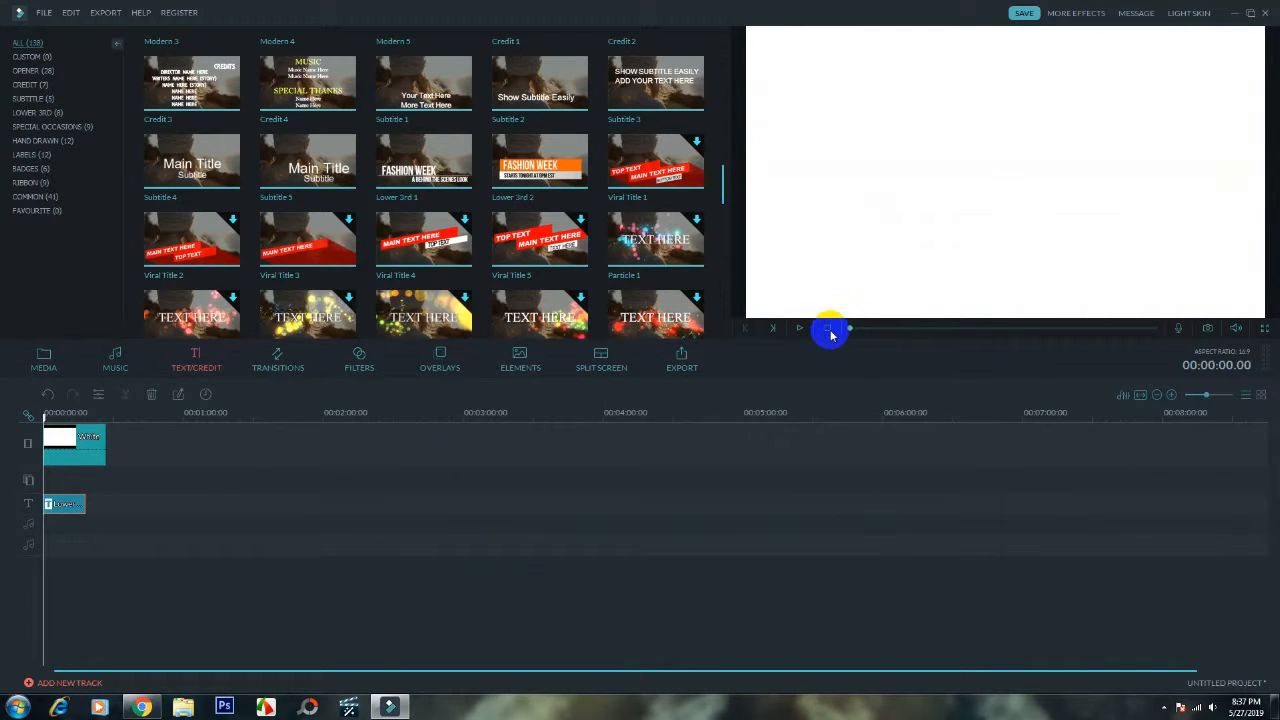
click(799, 328)
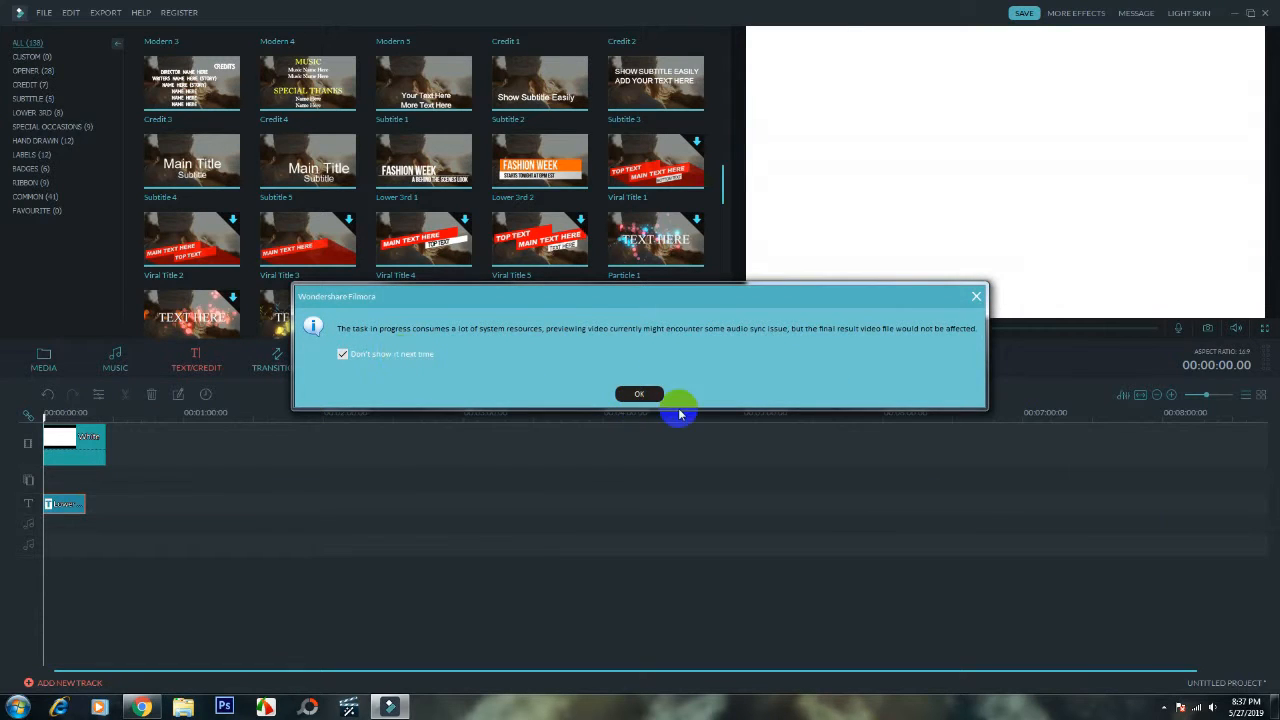
click(641, 393)
click(790, 328)
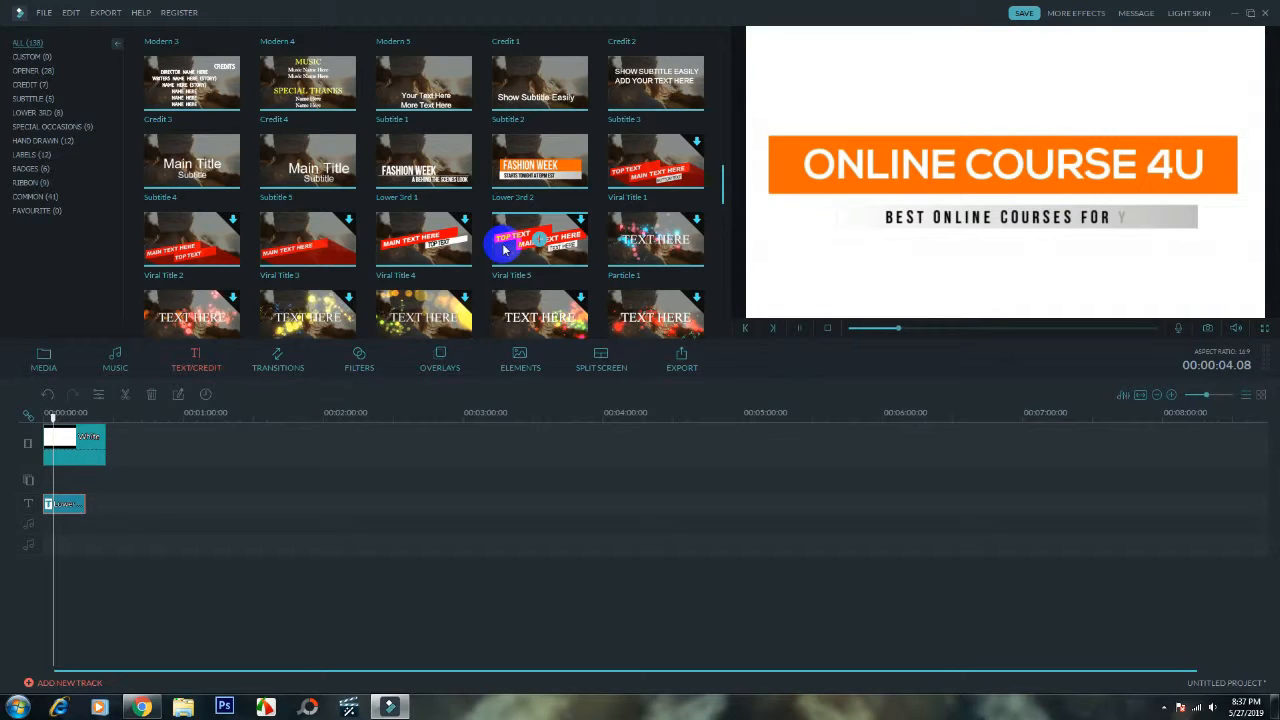
click(801, 330)
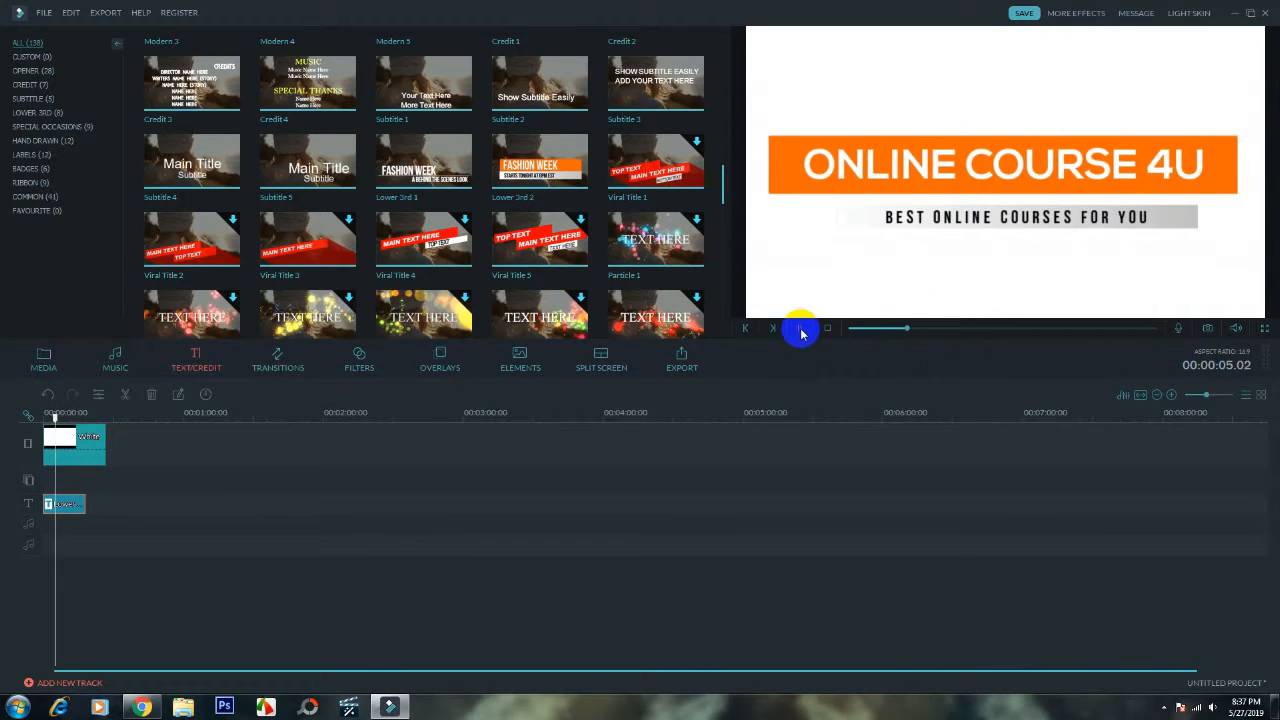
- Reopen the lower third title clip on the text track for advanced text editing
right_click(64, 506)
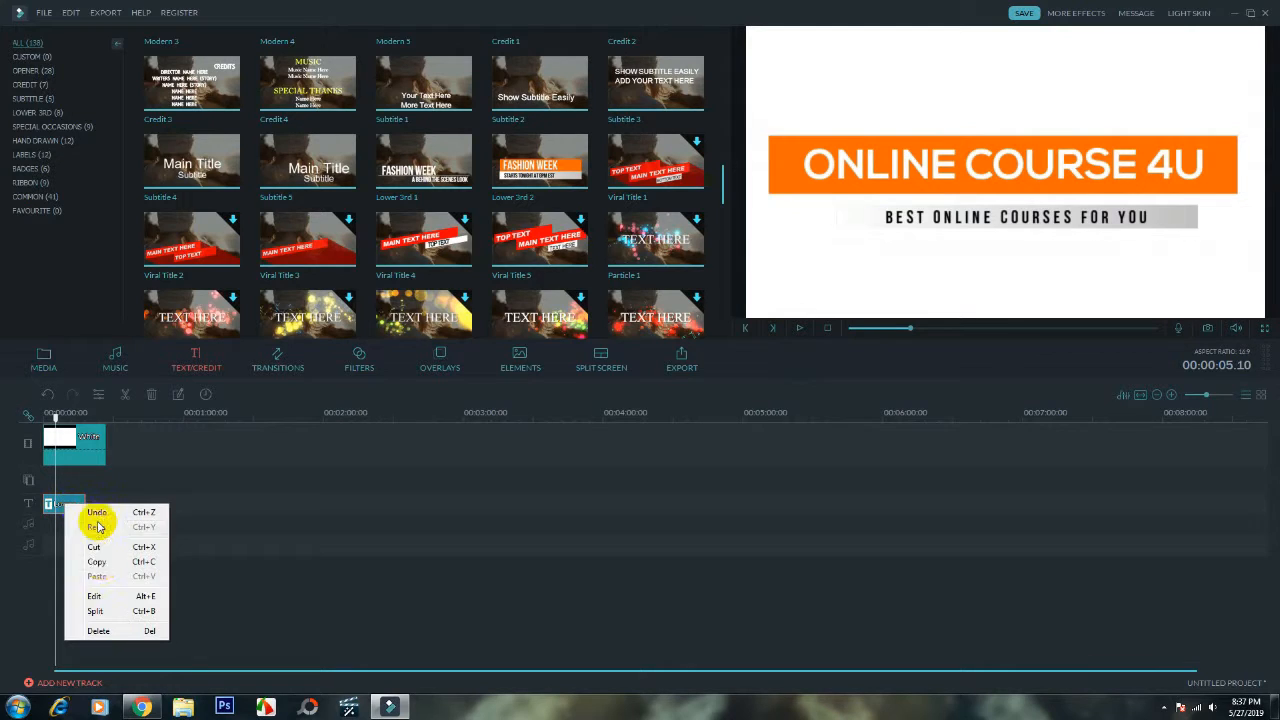
click(126, 591)
click(626, 369)
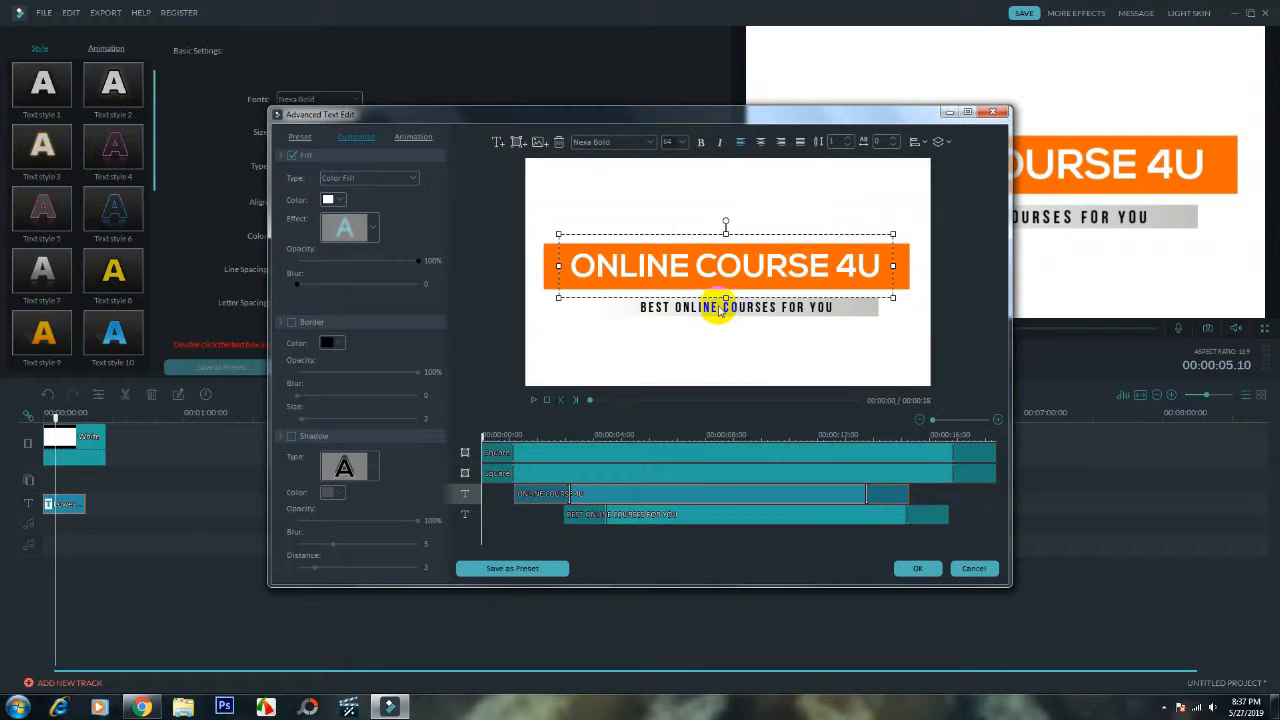
- Change the font of the BEST ONLINE COURSES FOR YOU subtitle to Nexa Light
click(729, 309)
drag(835, 308, 629, 309)
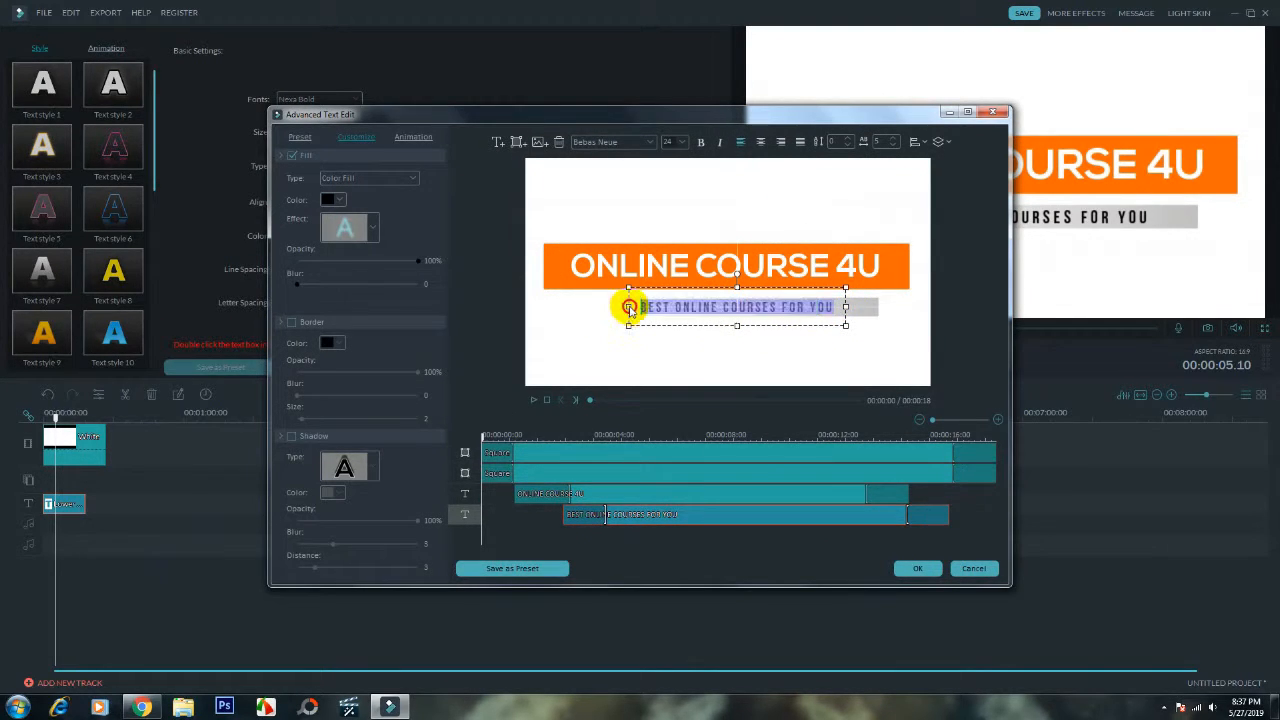
click(650, 142)
scroll(651, 200, down, 15)
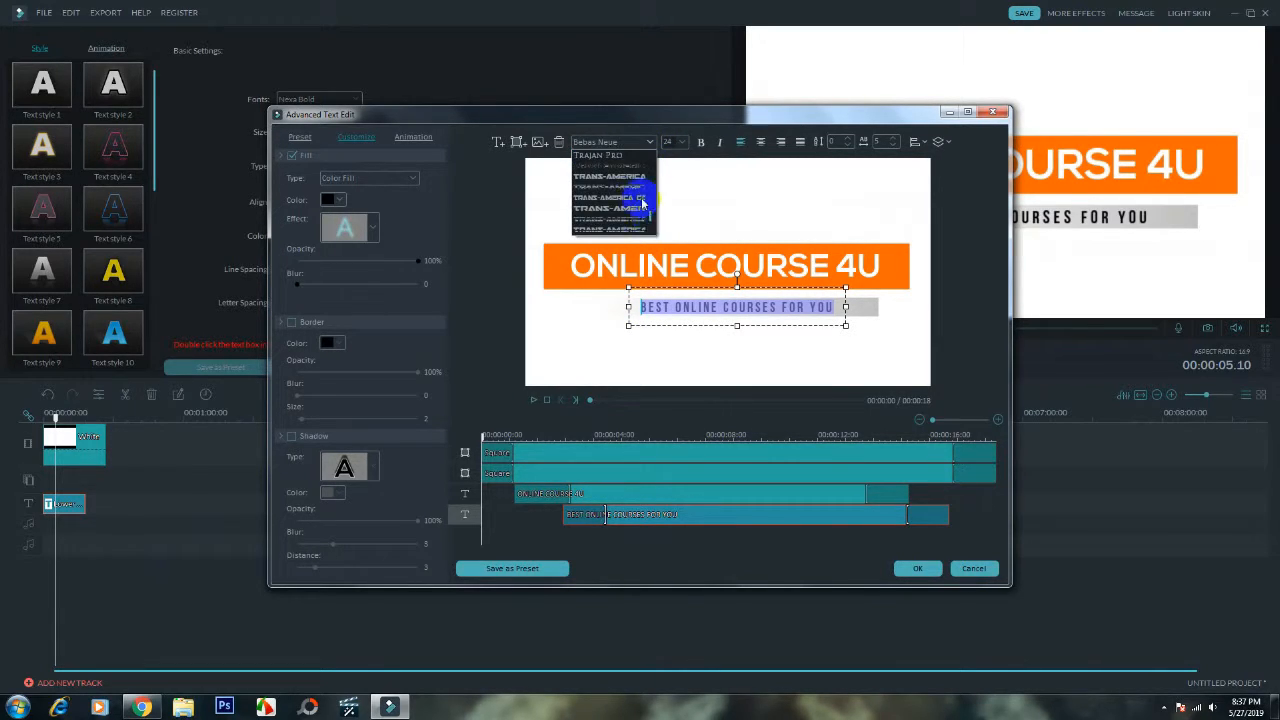
scroll(643, 203, up, 10)
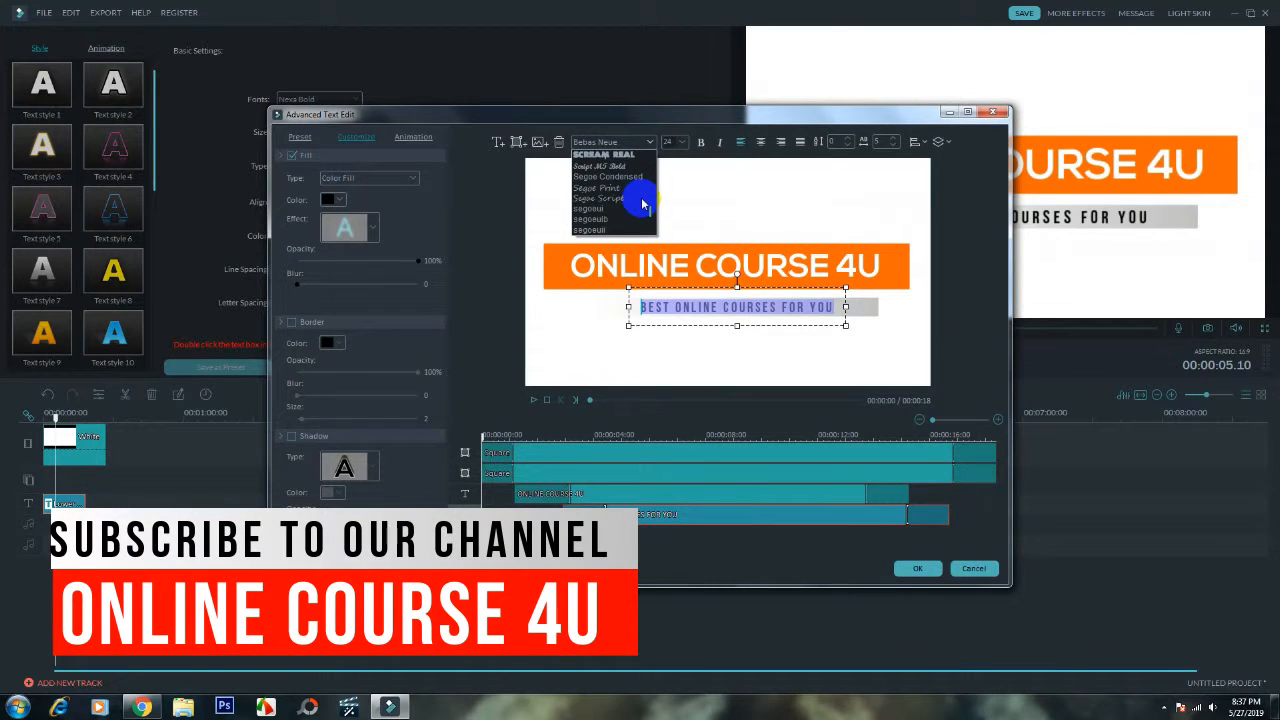
scroll(643, 200, up, 8)
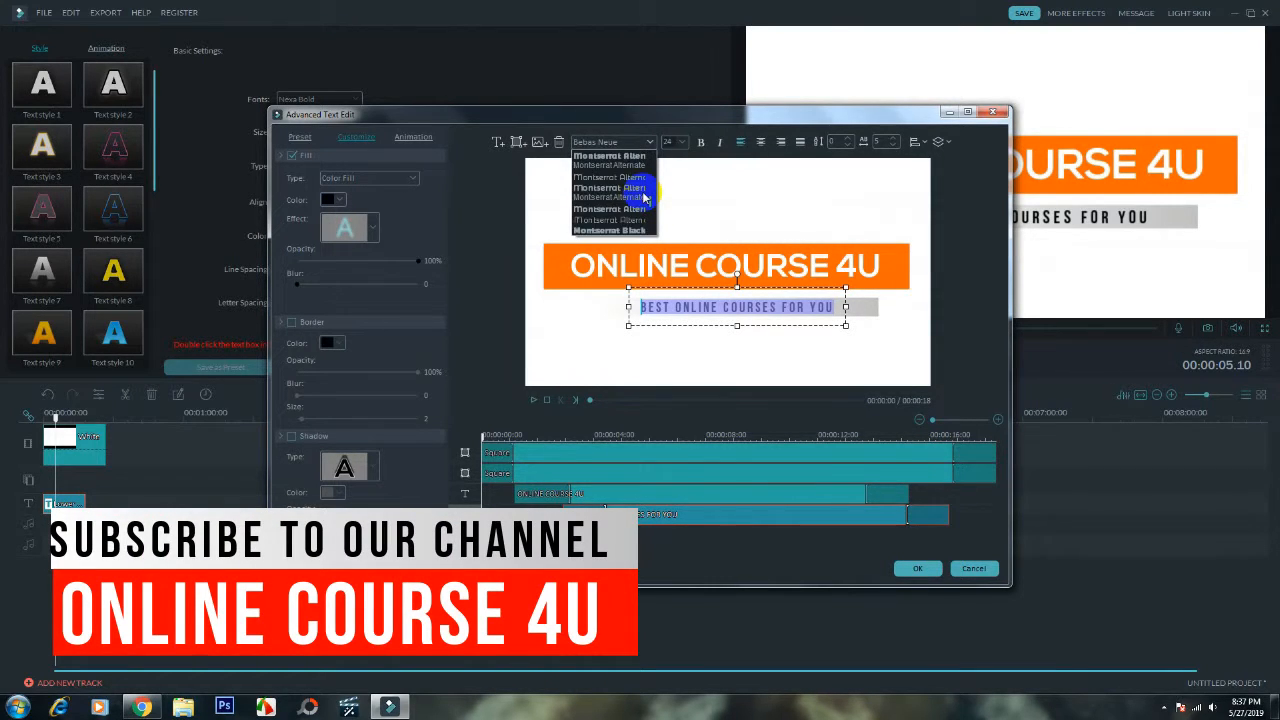
scroll(645, 198, up, 4)
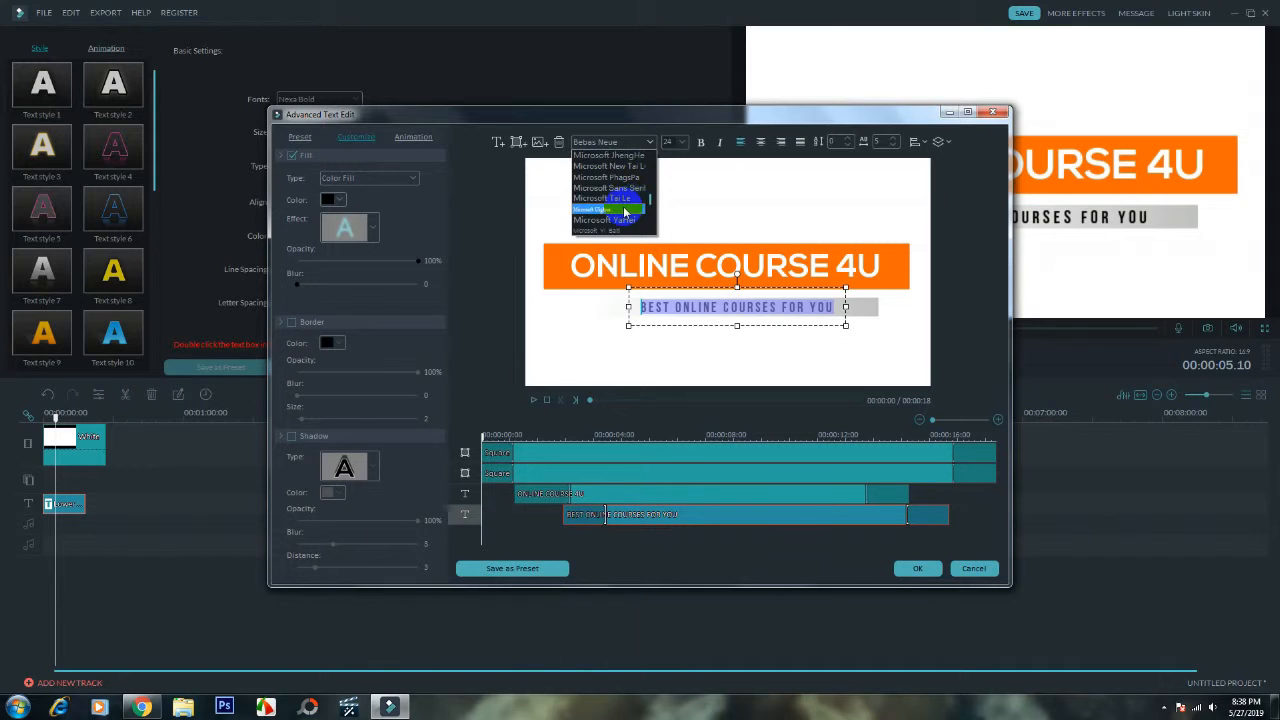
scroll(624, 212, down, 6)
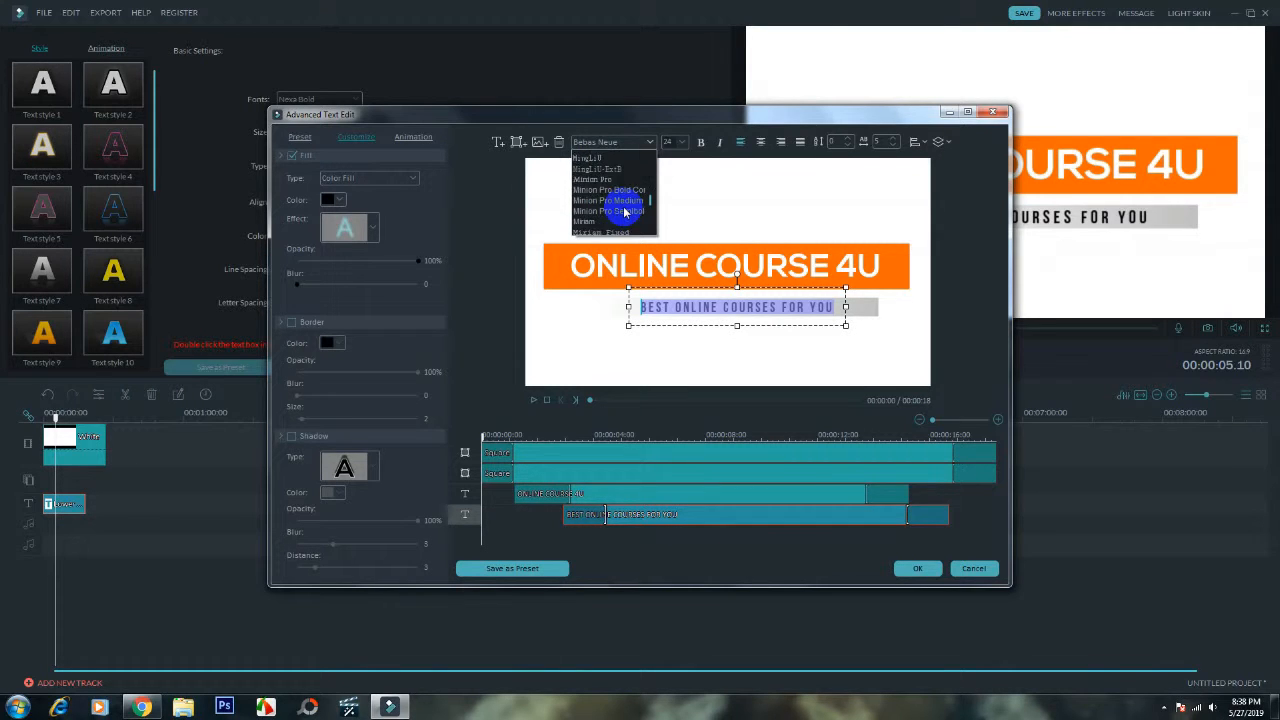
scroll(624, 212, down, 6)
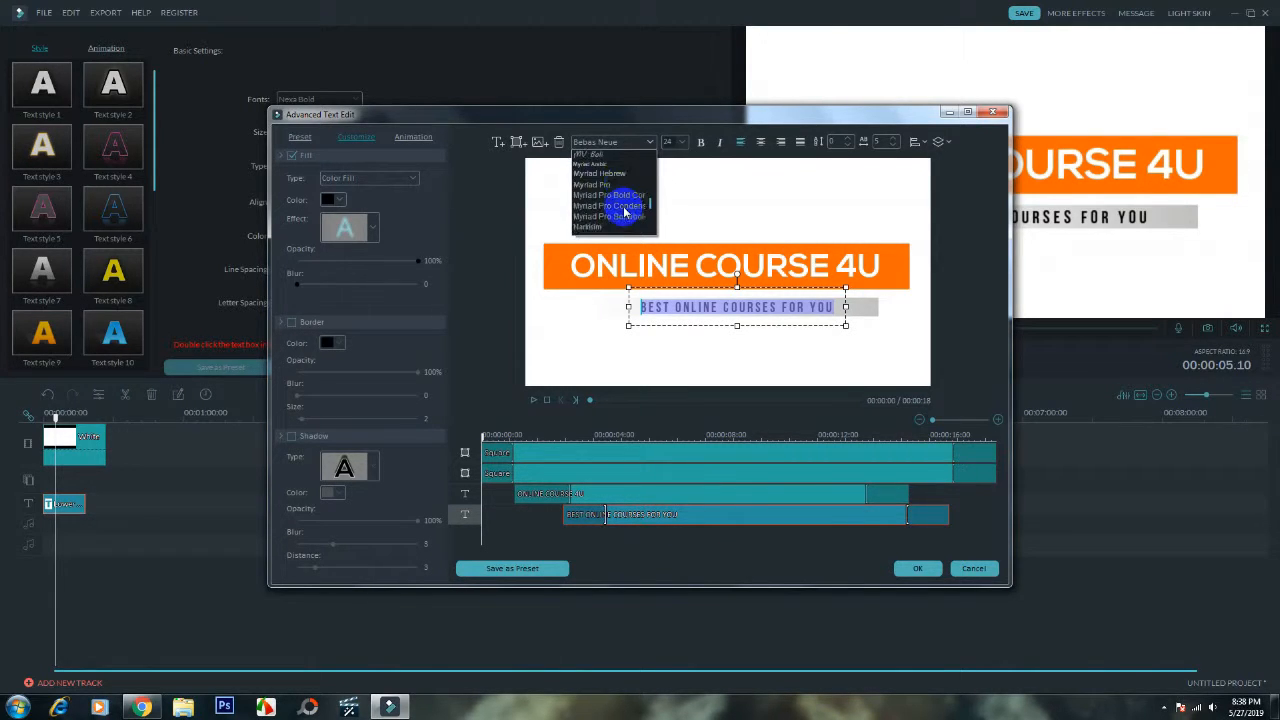
scroll(624, 212, down, 5)
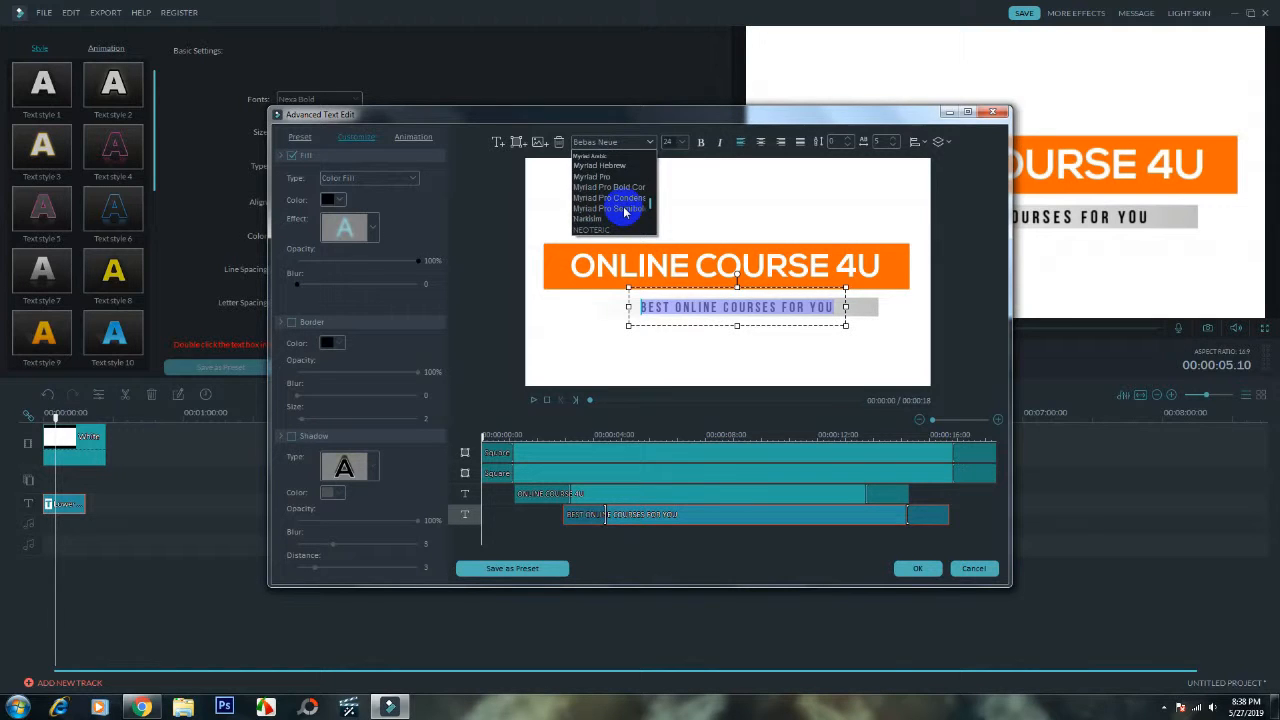
scroll(624, 212, down, 3)
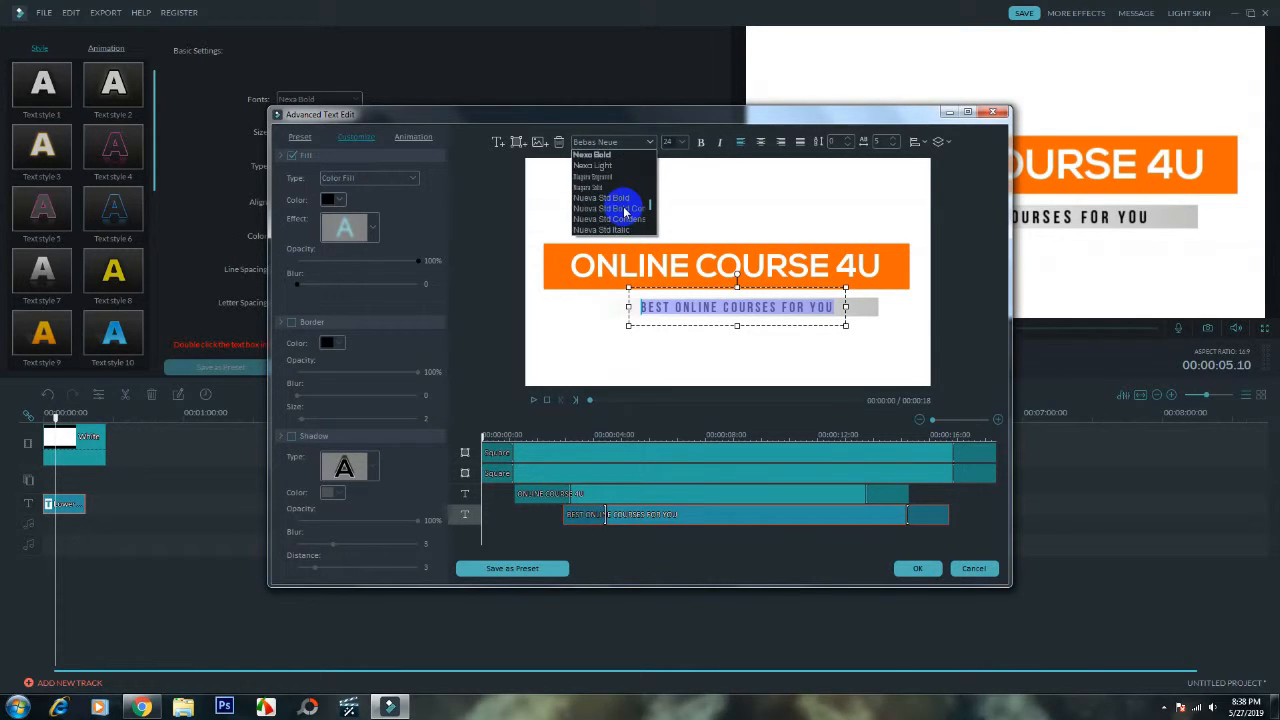
click(597, 198)
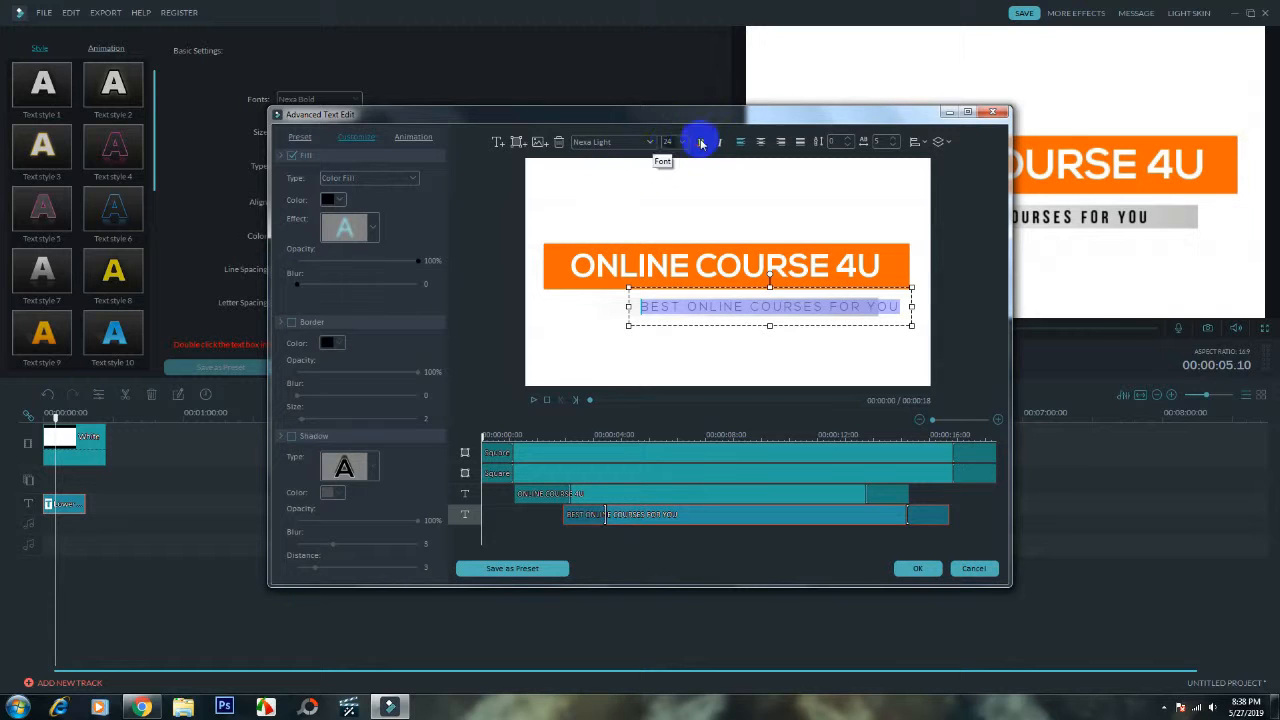
- Make the subtitle bold and shift it left beneath the orange heading bar, accepting the title edits
drag(792, 330, 748, 332)
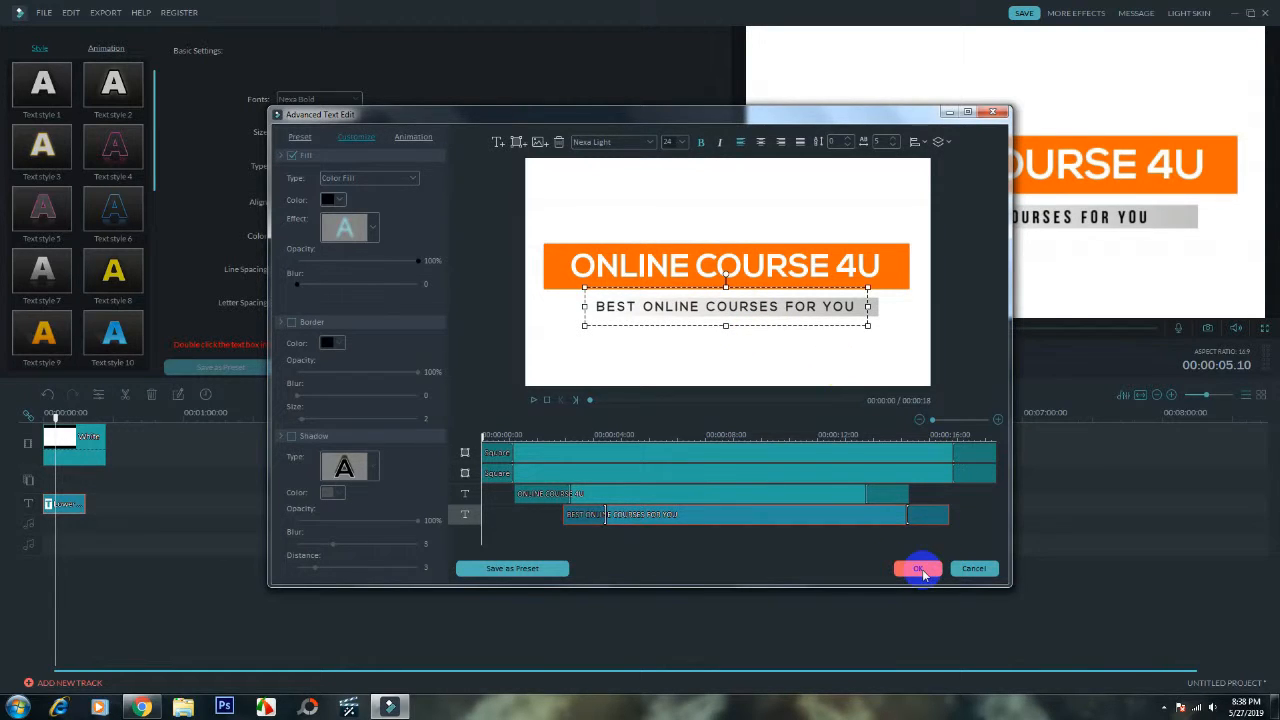
click(920, 569)
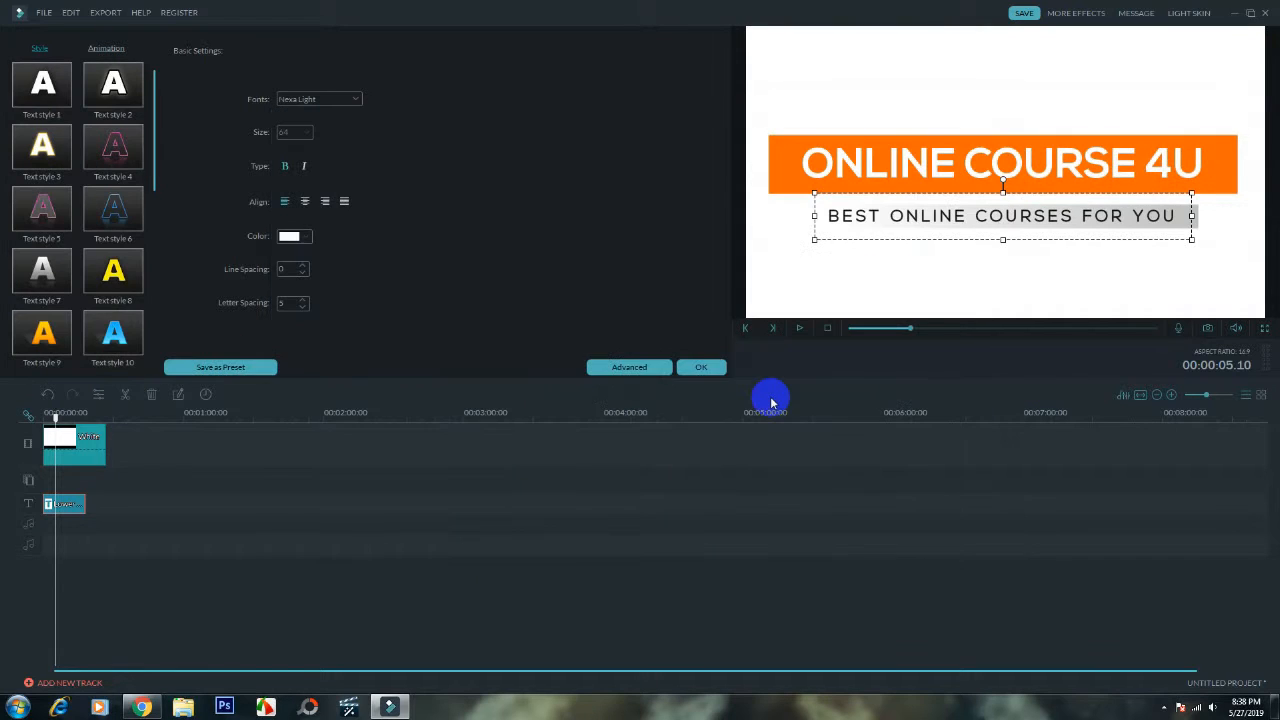
click(708, 368)
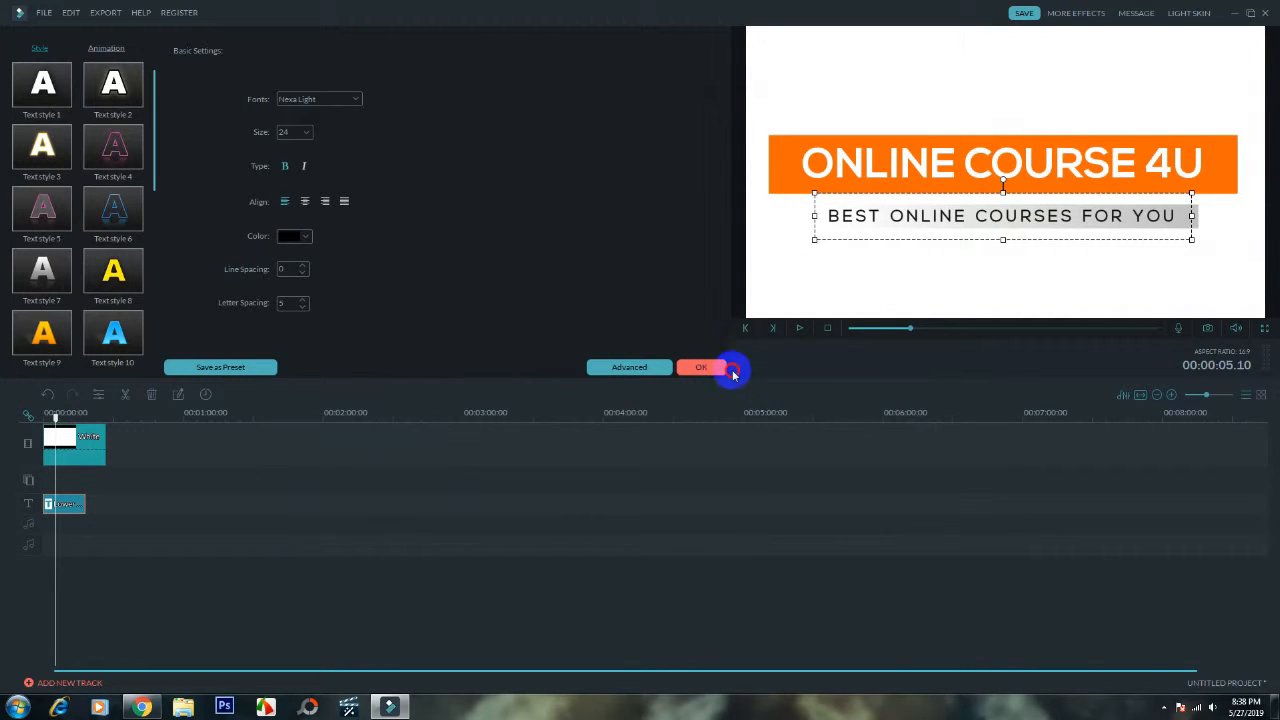
- Play the updated title from the start of the project and pause once the subtitle is fully typed out
drag(866, 334, 830, 335)
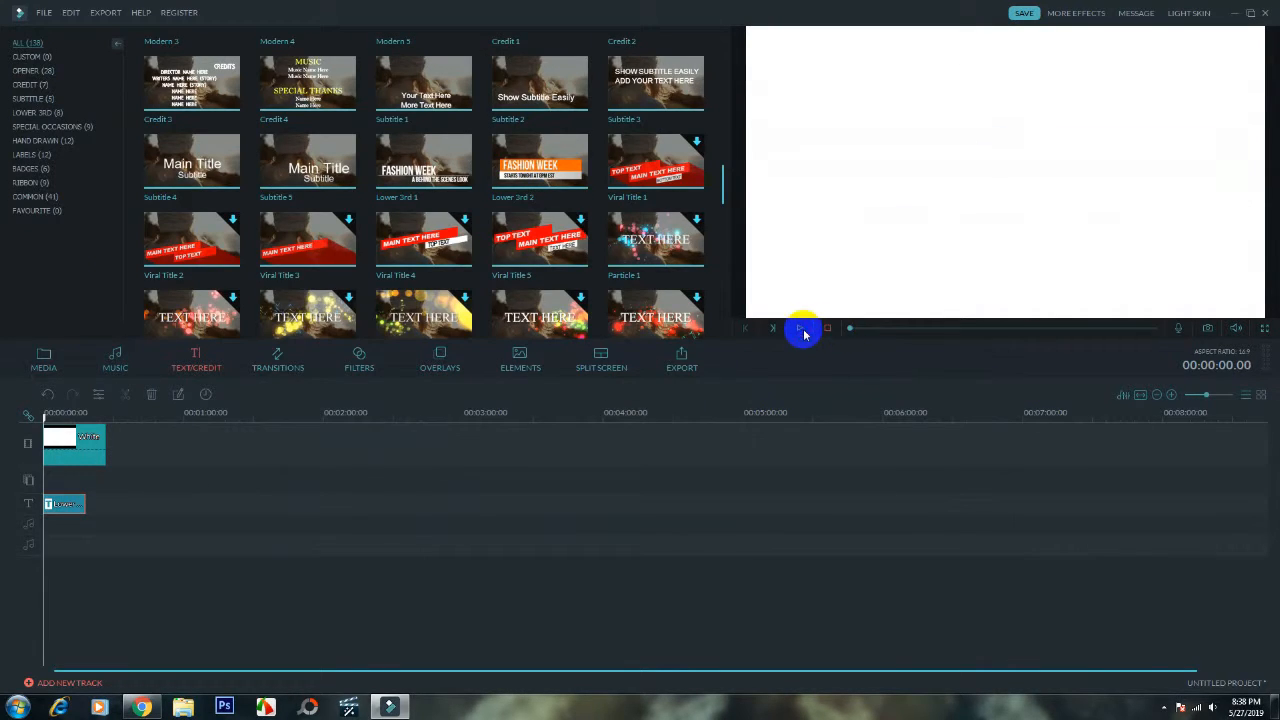
click(801, 338)
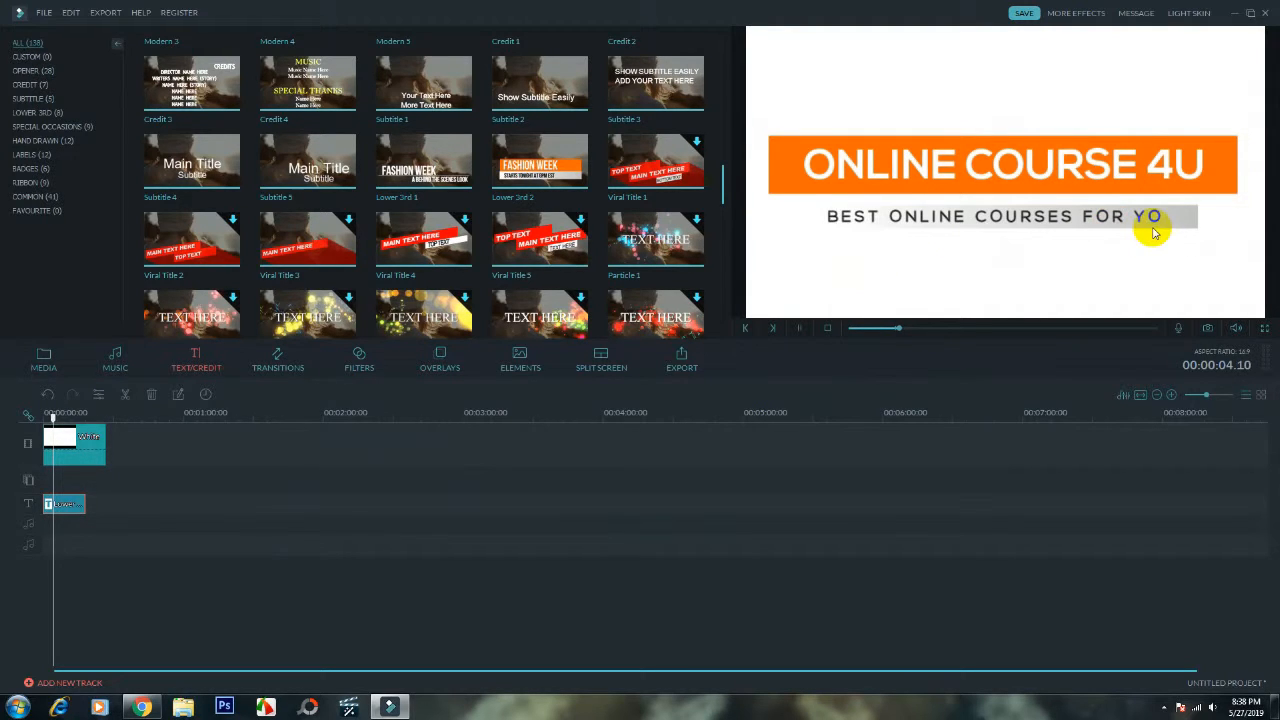
click(799, 328)
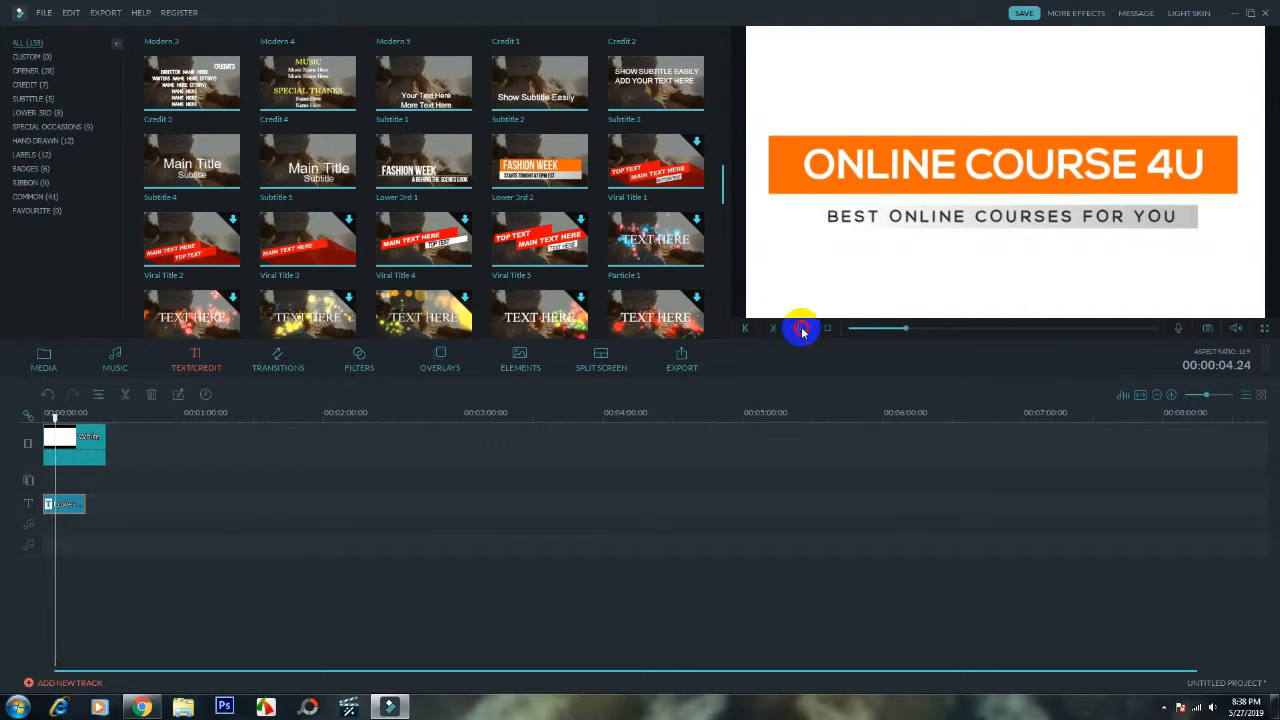
click(800, 329)
- Trim the end of the white background clip to match the end of the title clip
click(106, 444)
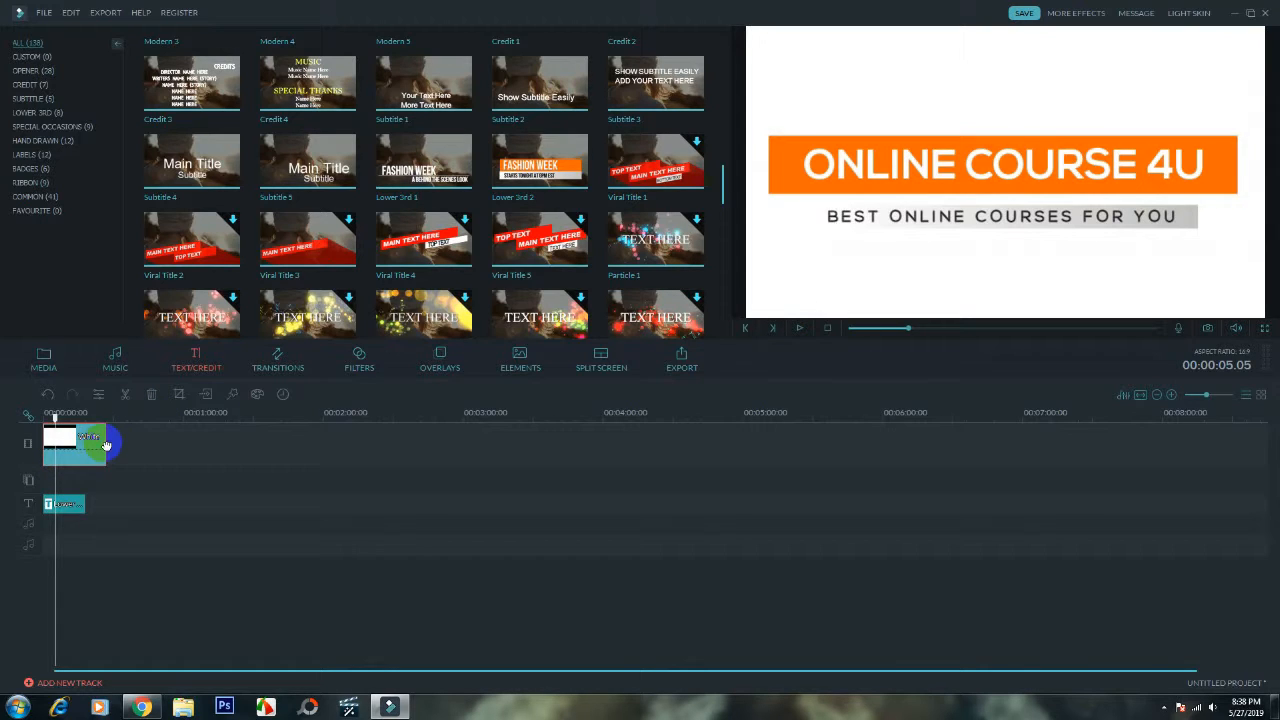
drag(106, 441, 86, 440)
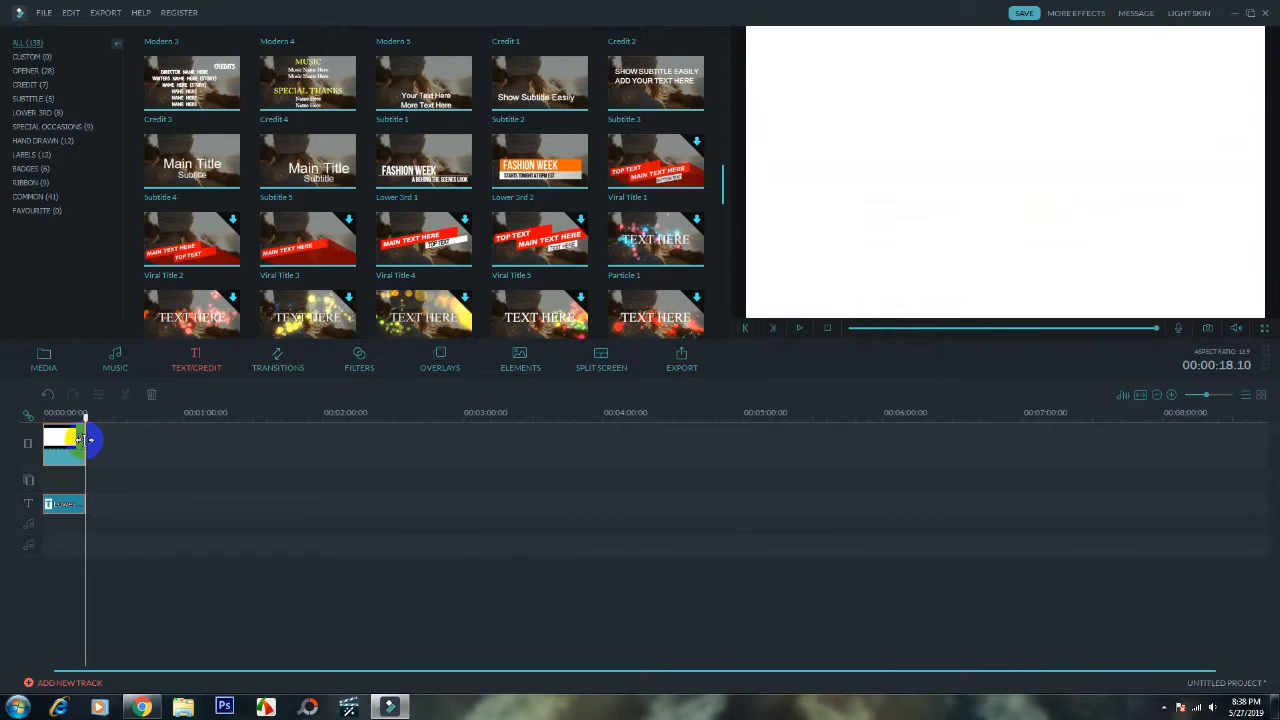
- Reopen the title clip on the text track for advanced text editing
click(73, 503)
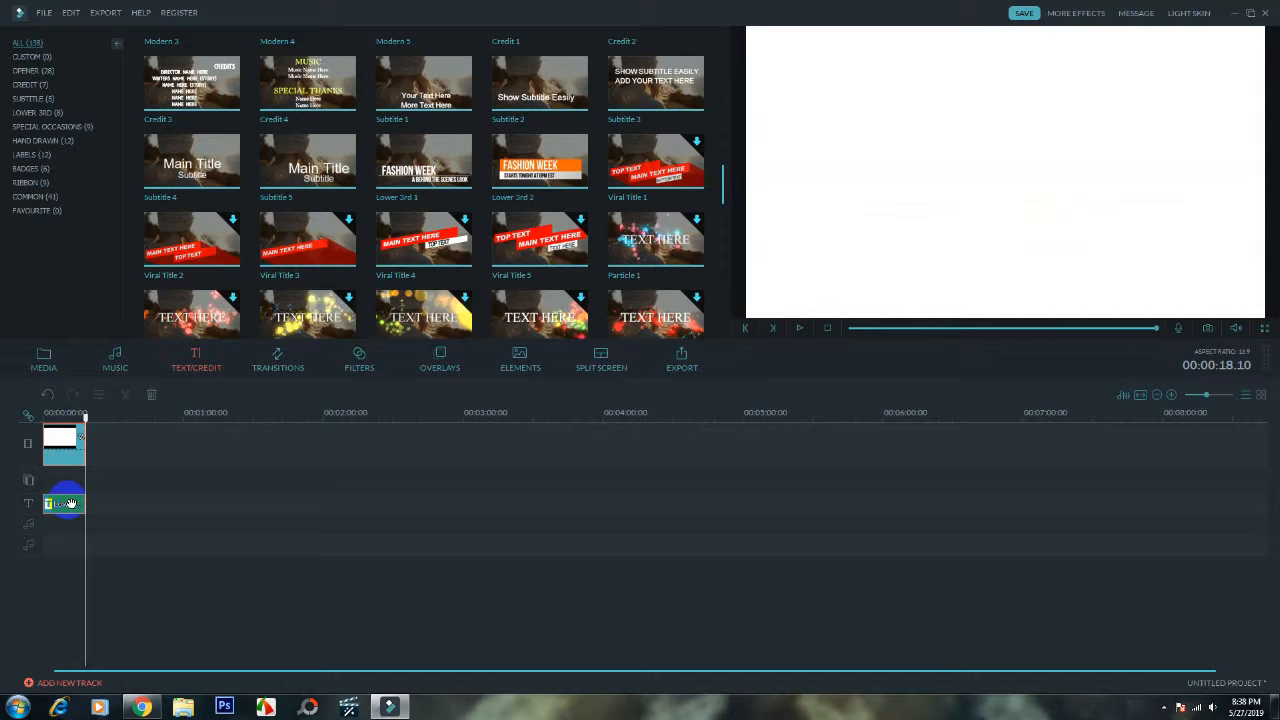
right_click(70, 503)
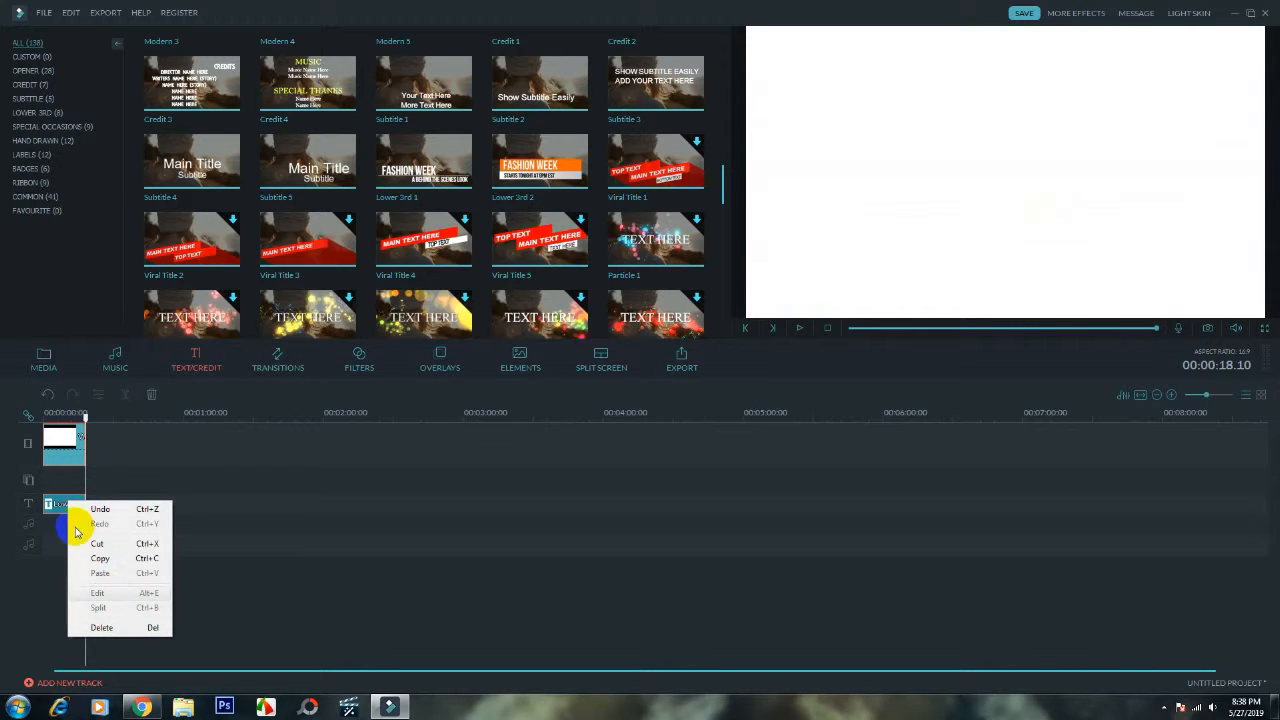
click(70, 506)
right_click(67, 506)
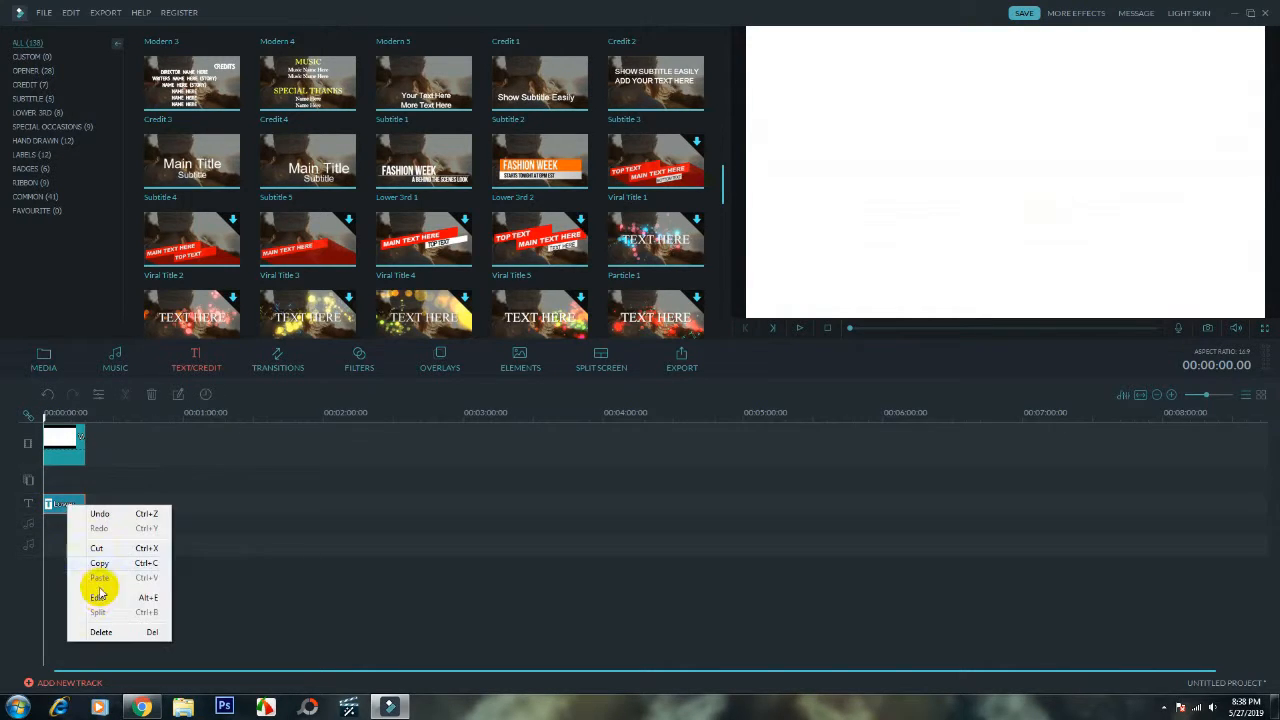
click(99, 597)
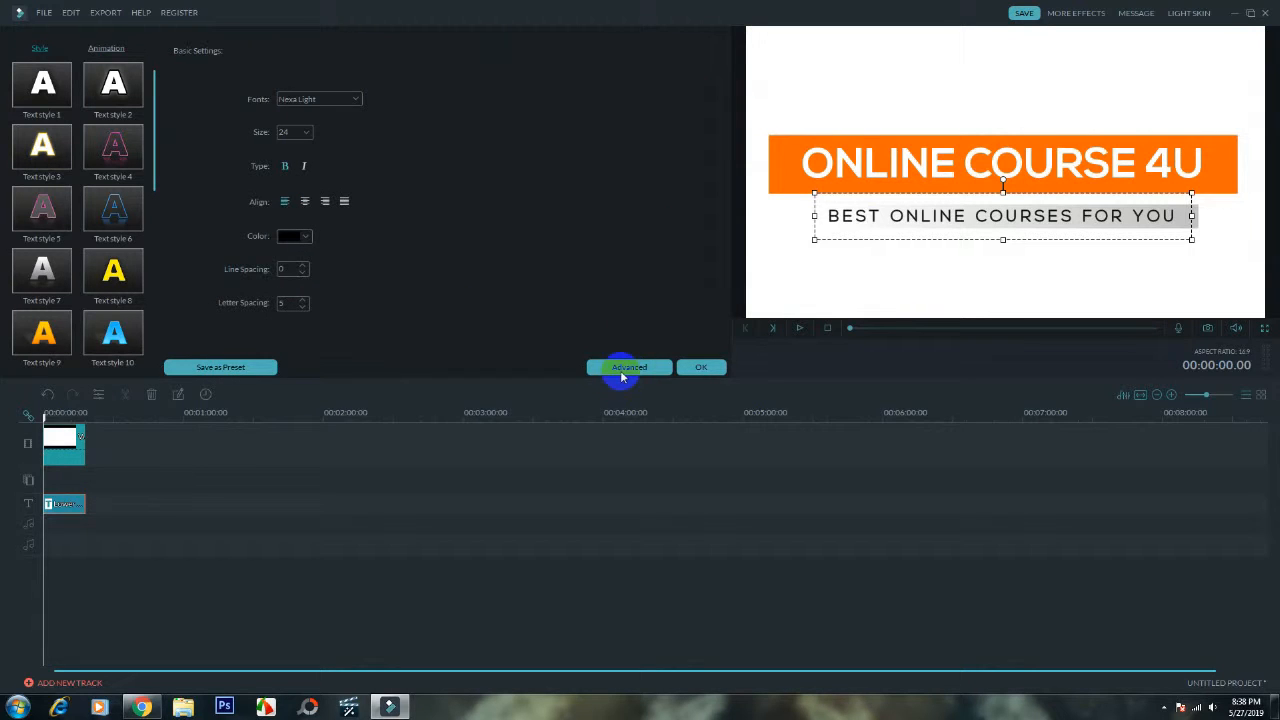
click(620, 375)
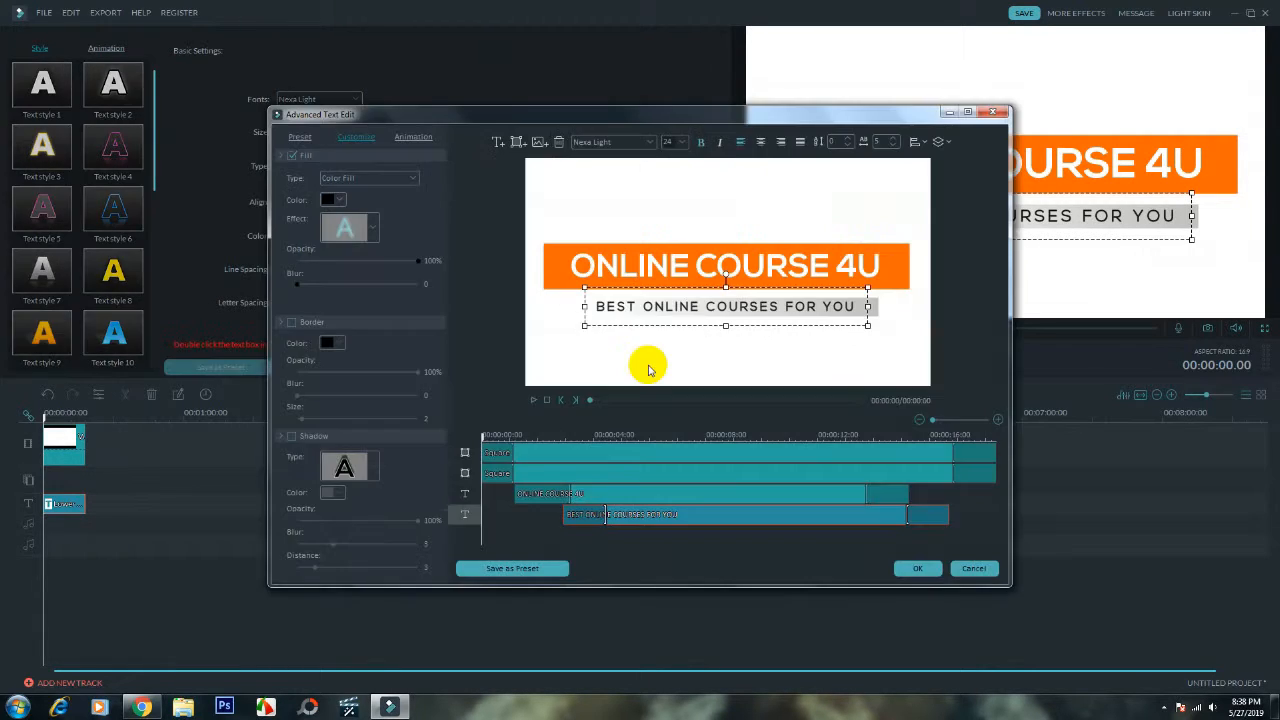
- Try blue and light blue fill colors on the bar behind the ONLINE COURSE 4U heading
click(553, 278)
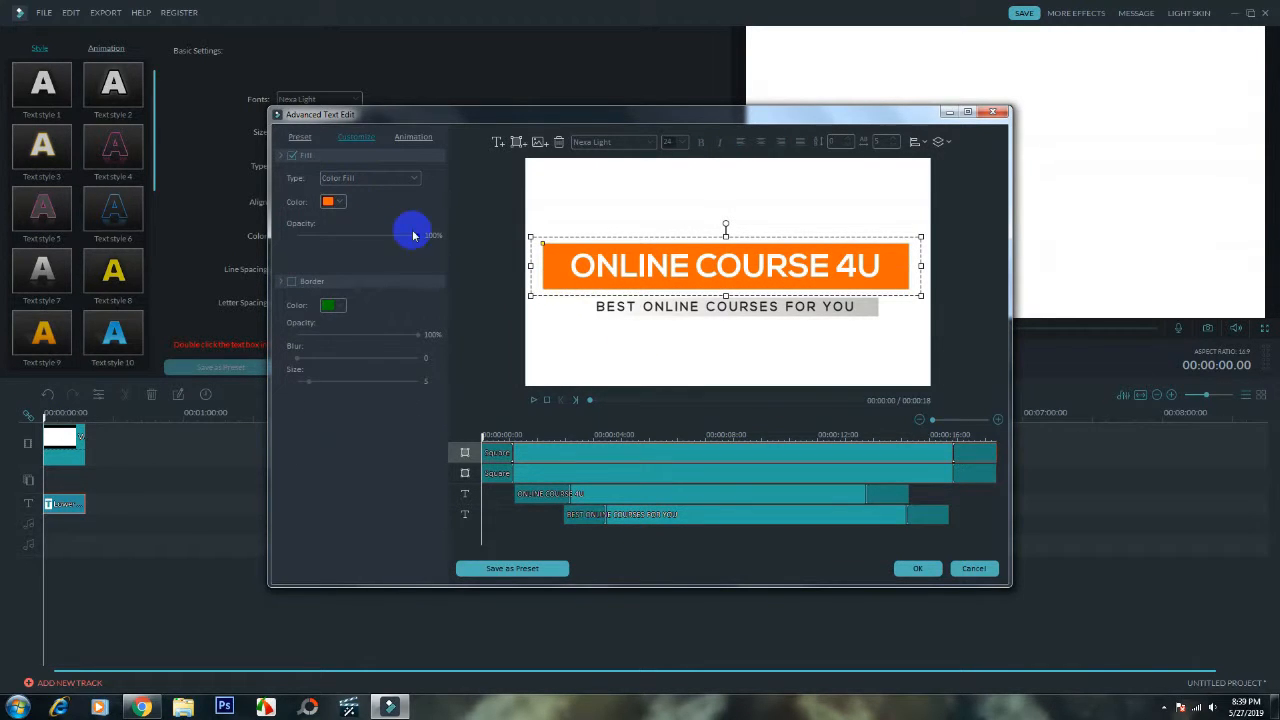
click(343, 202)
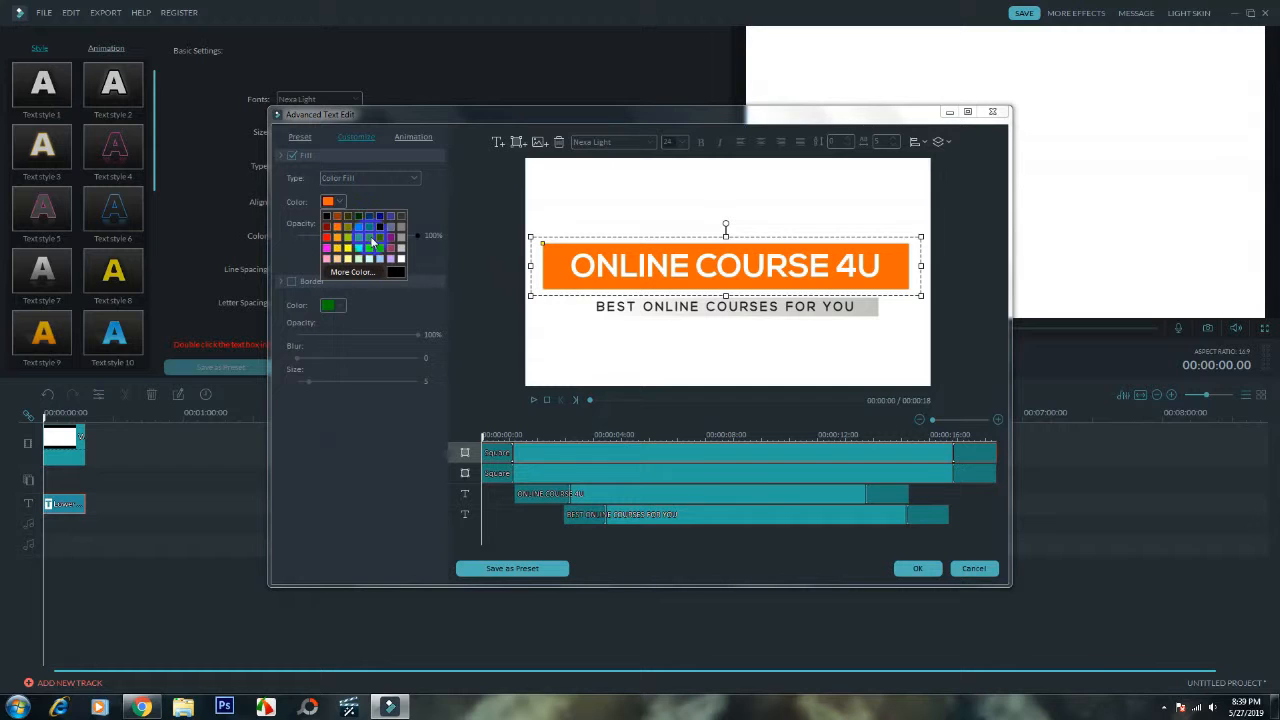
click(380, 241)
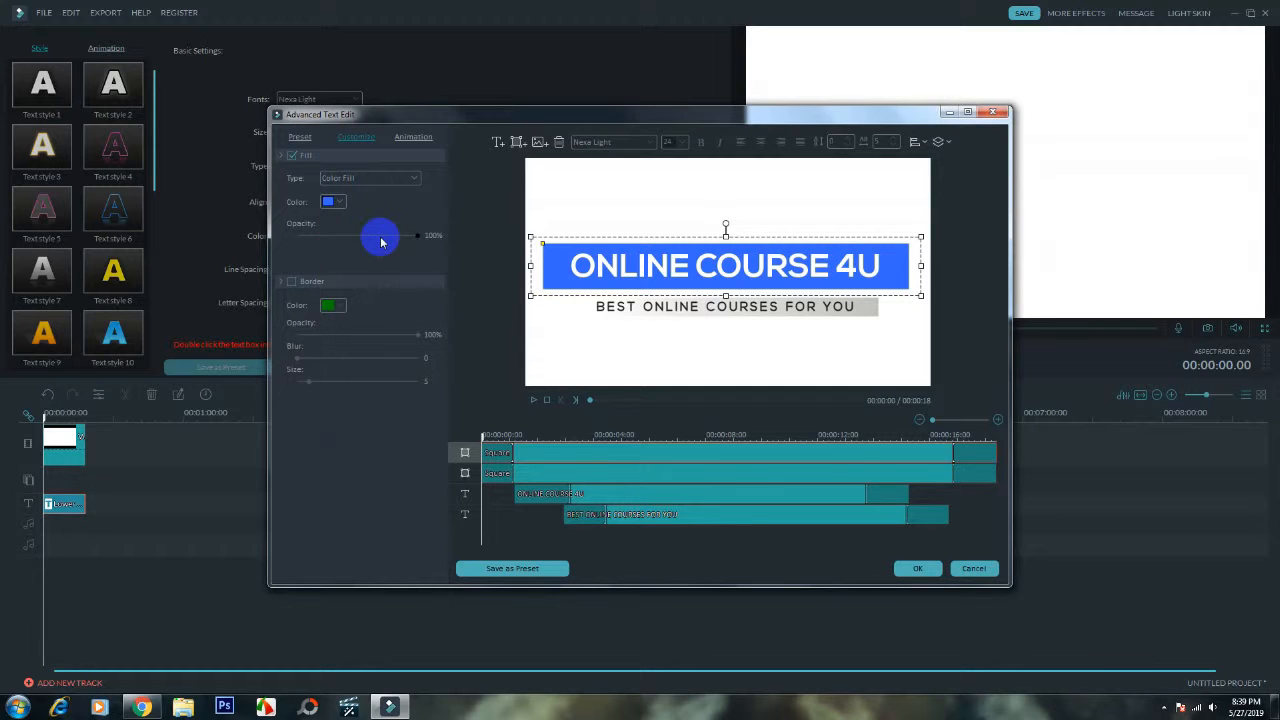
click(335, 201)
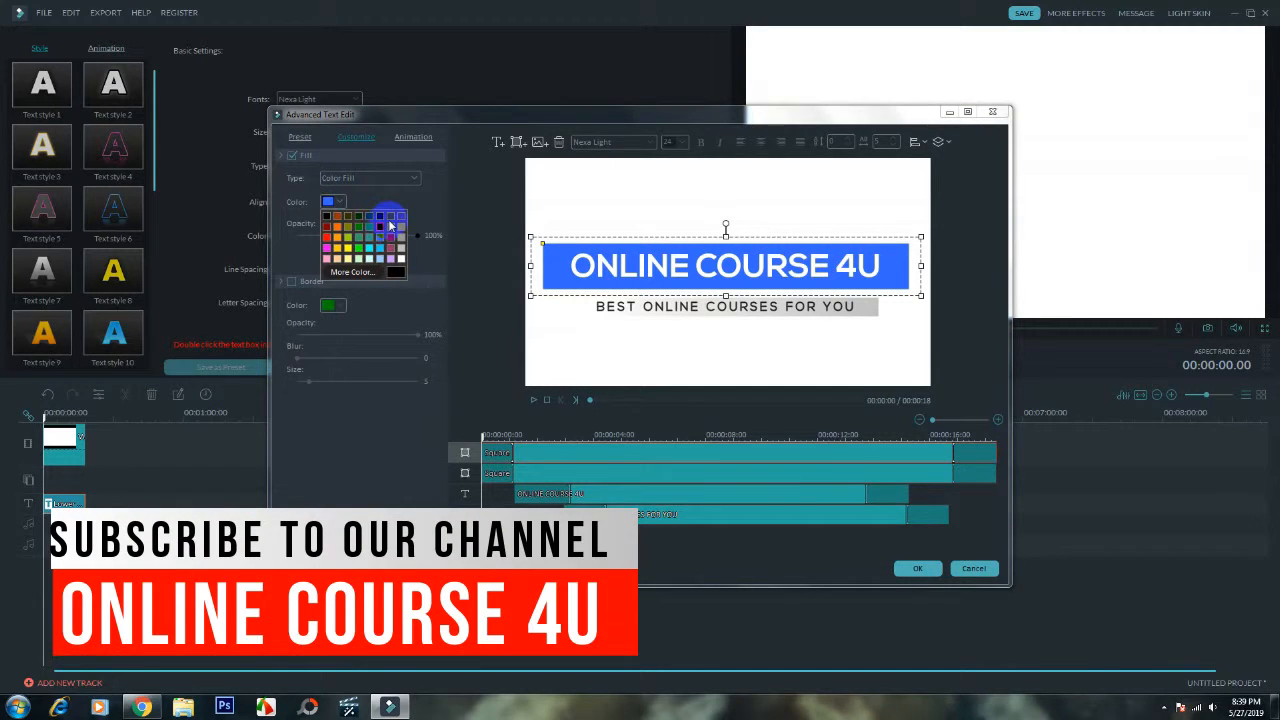
click(370, 247)
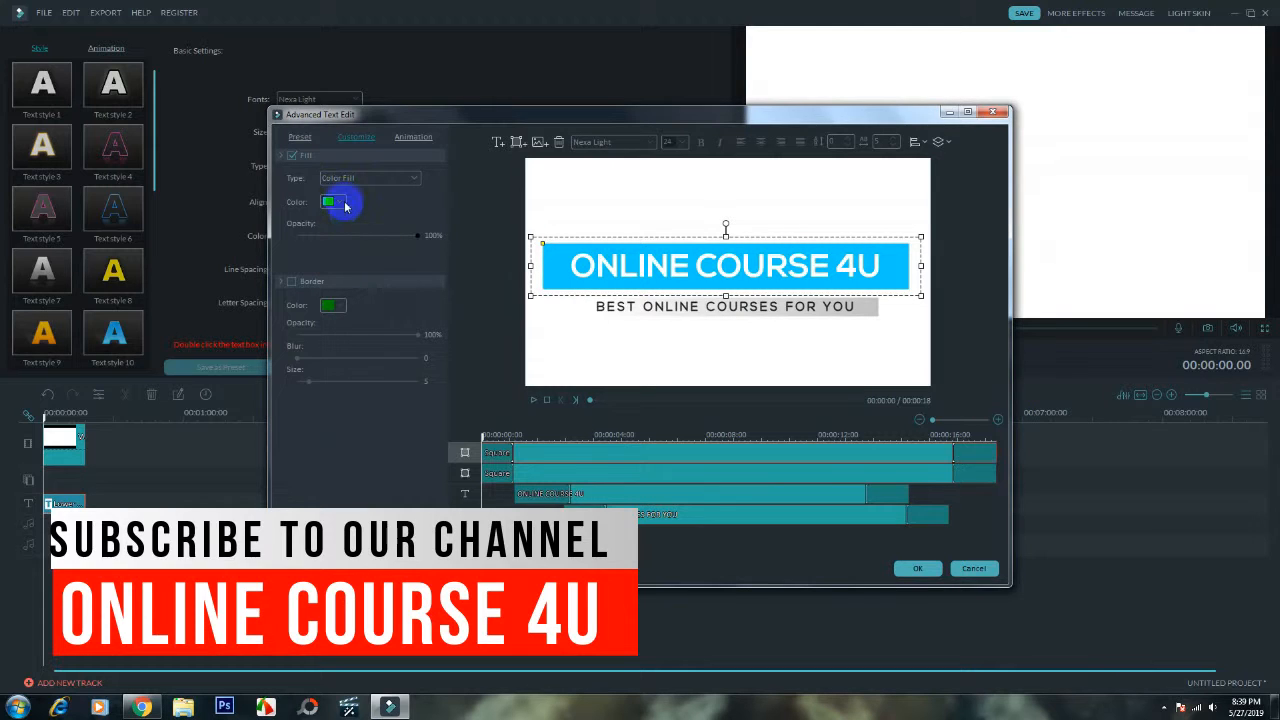
click(338, 203)
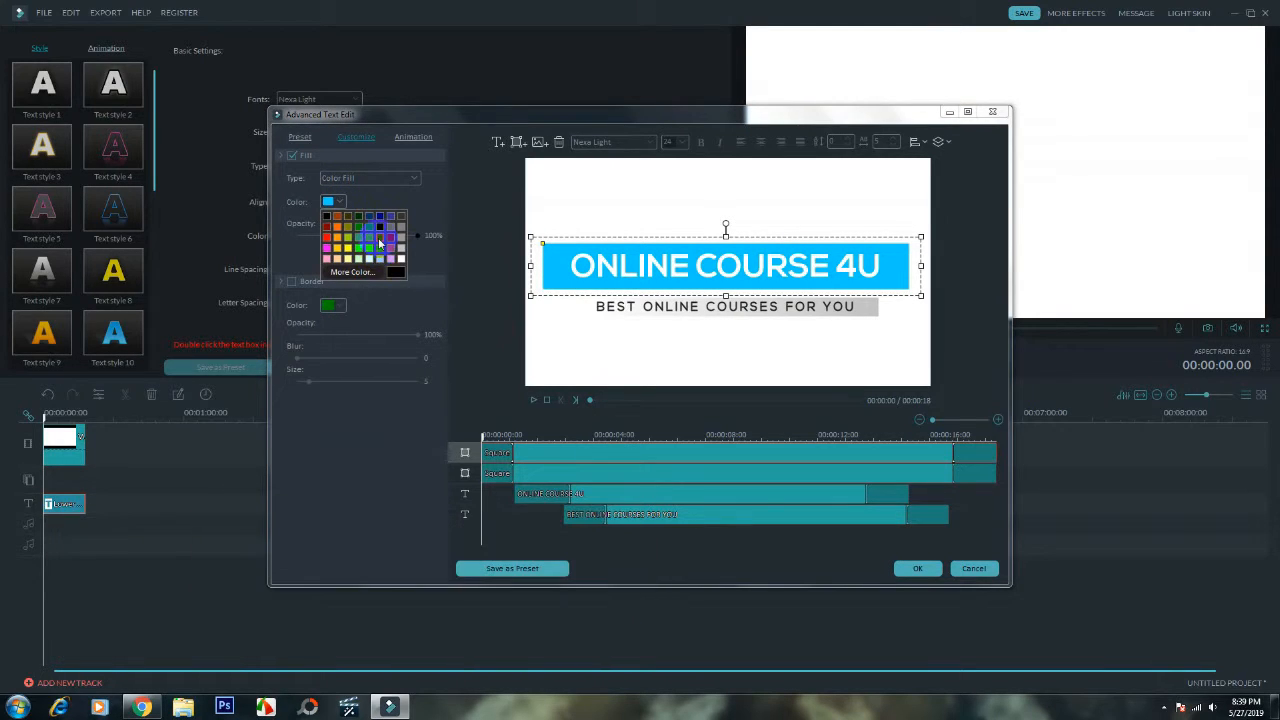
click(379, 242)
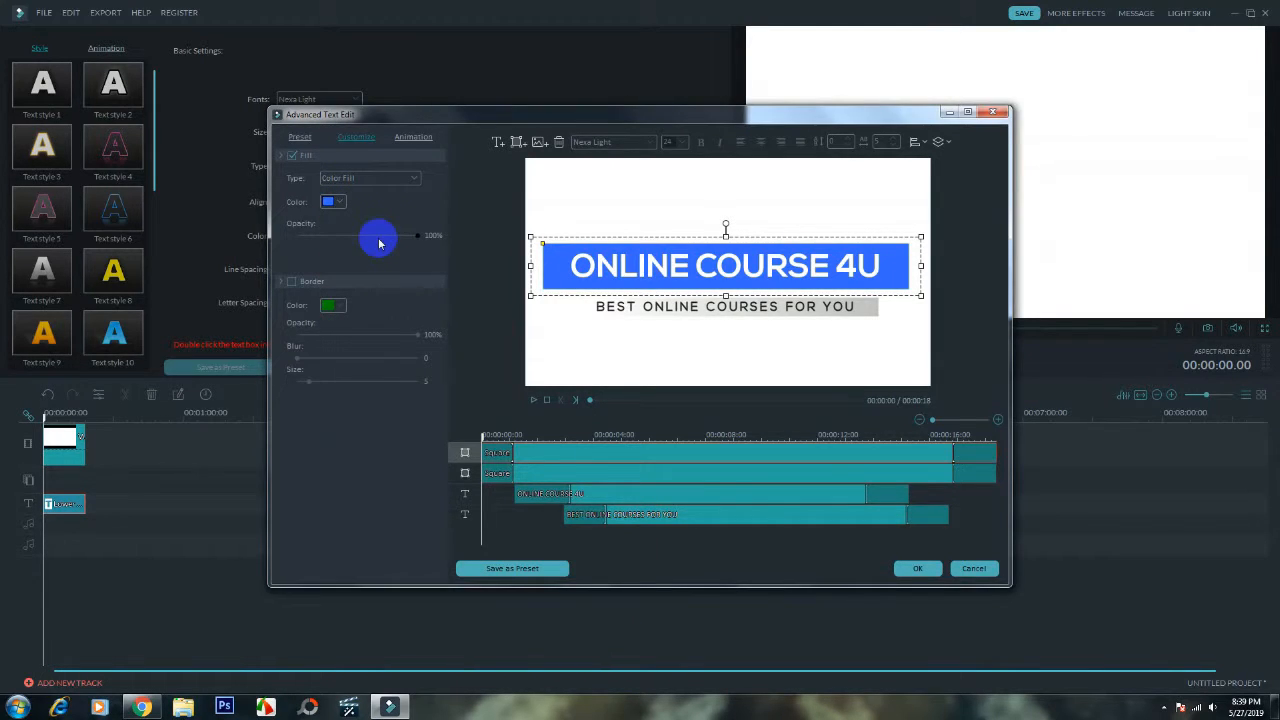
- Try red and light orange fills on the heading bar, and return it to the darker orange
click(334, 201)
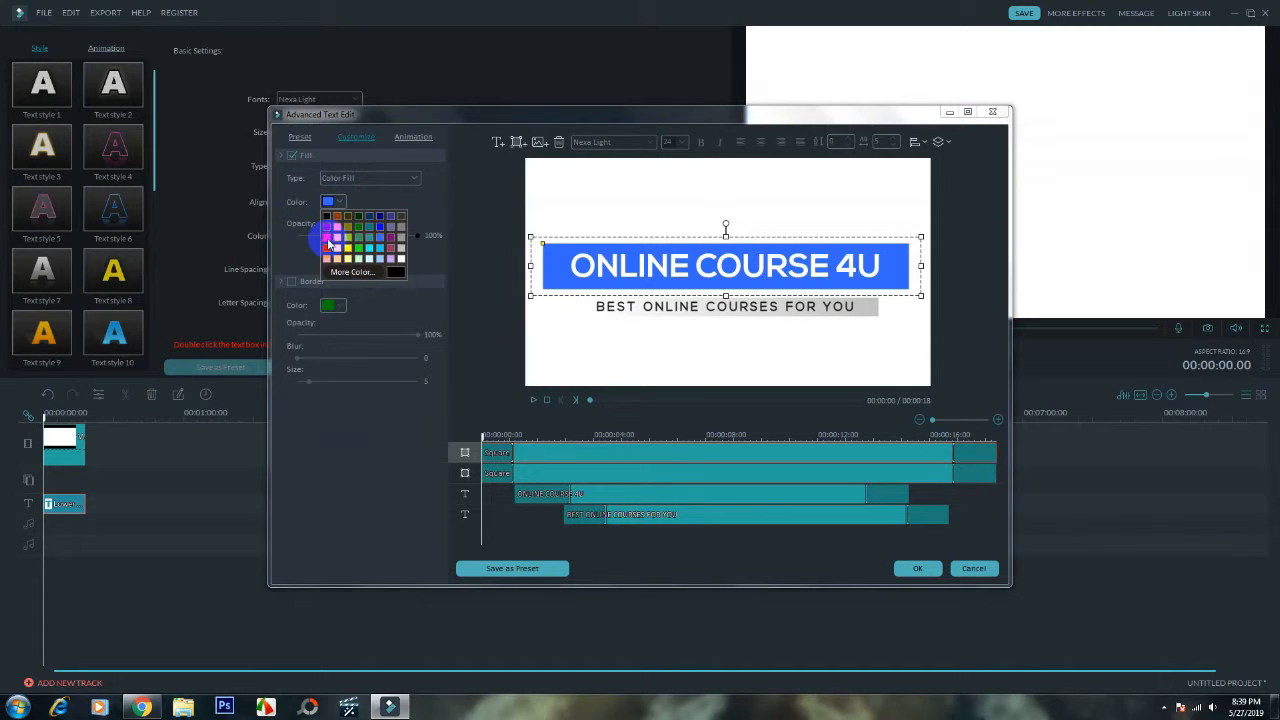
click(328, 243)
click(334, 201)
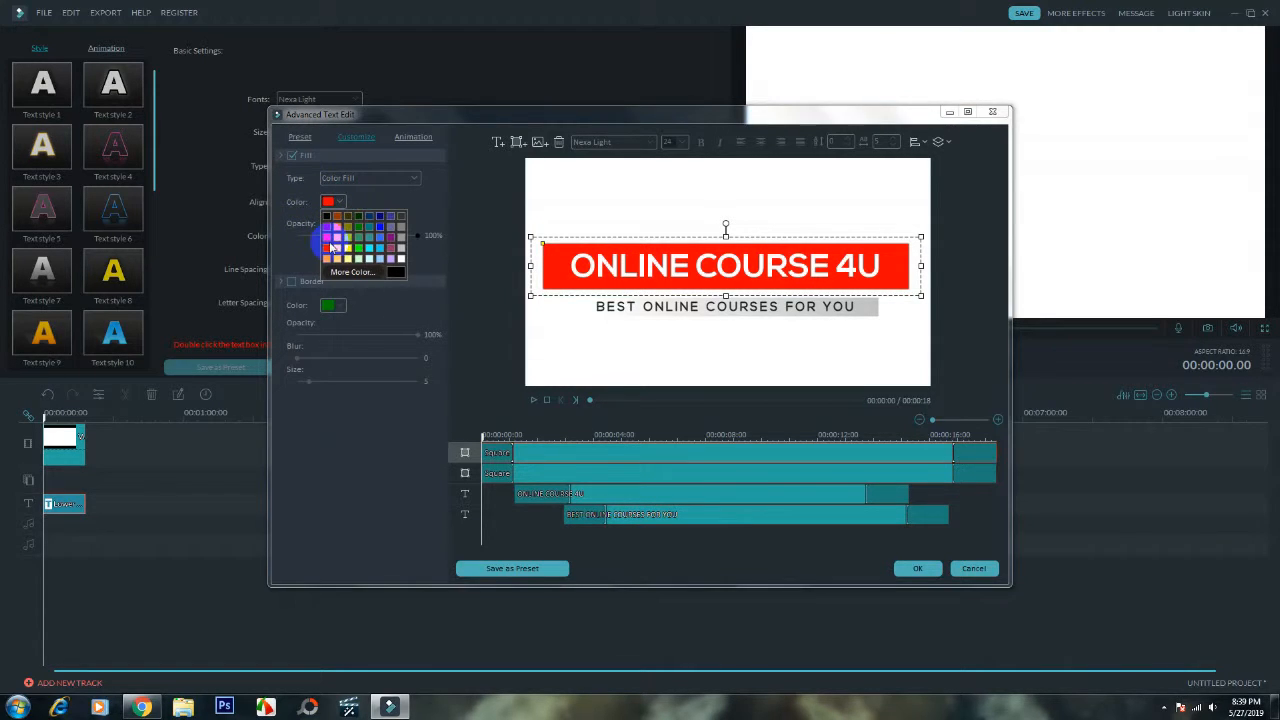
click(338, 237)
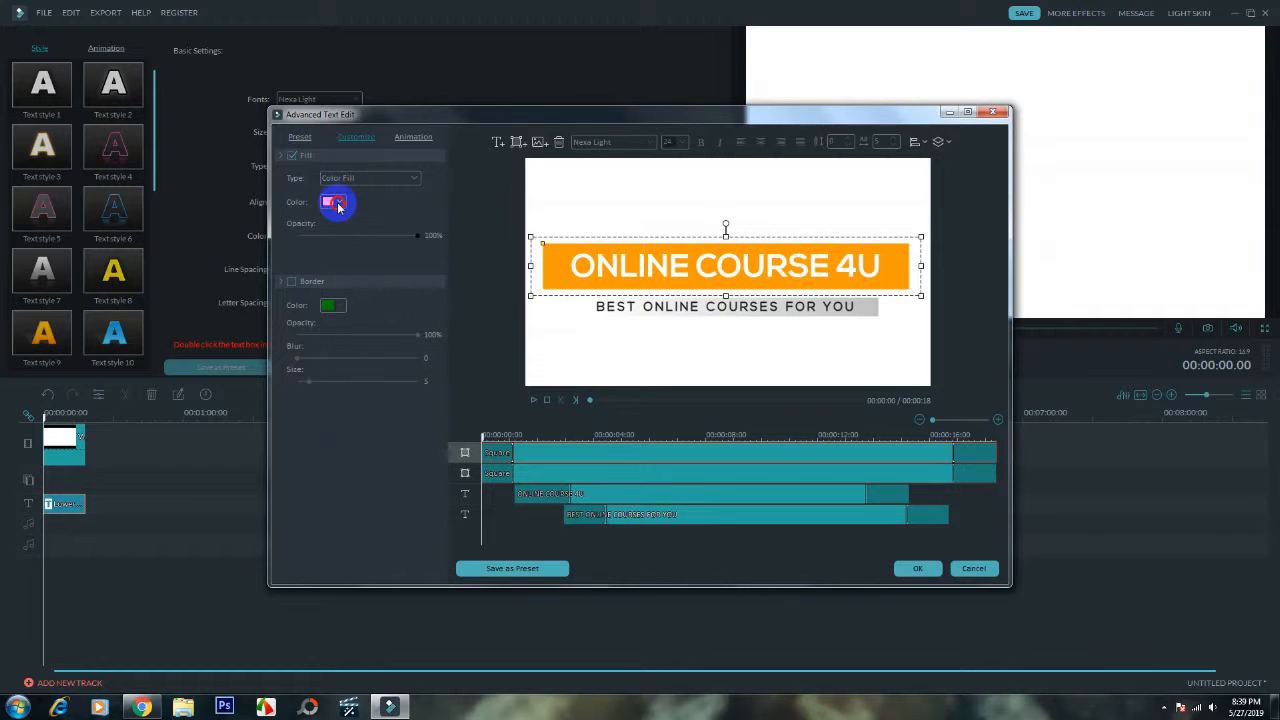
click(334, 202)
click(337, 231)
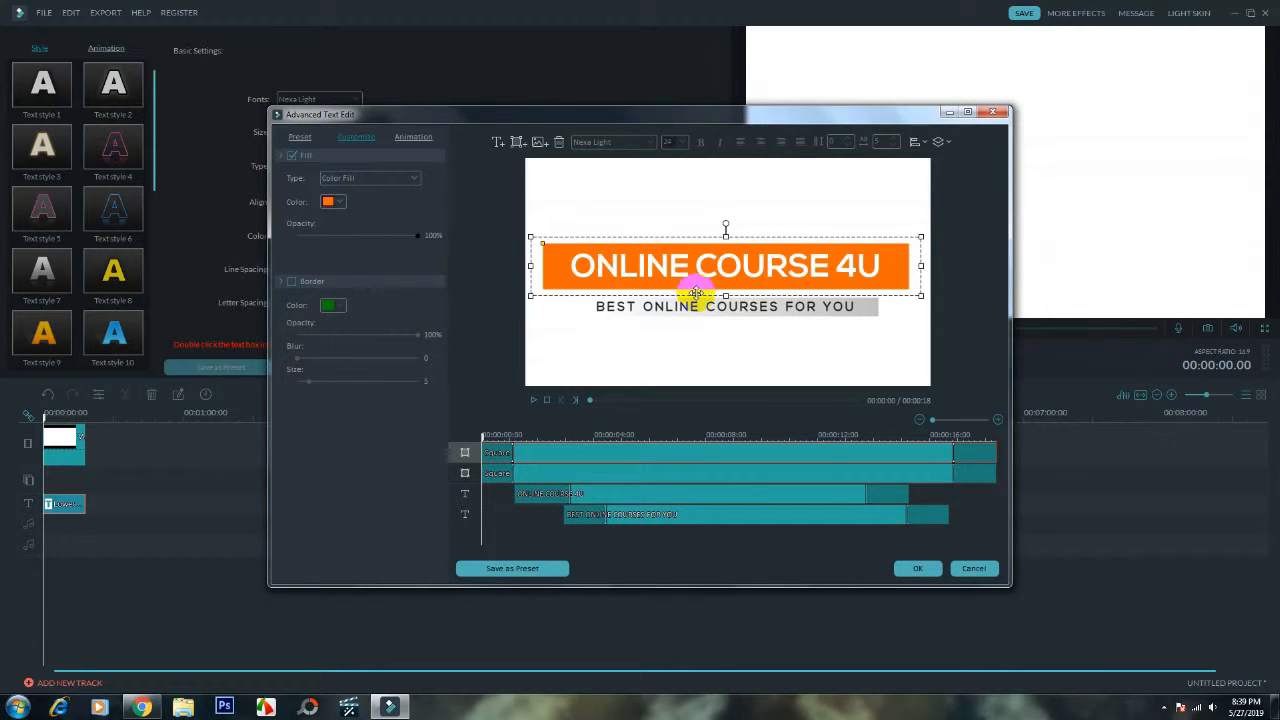
- Select the subtitle text and its gray gradient bar, accept the advanced text edits and leave the title settings
click(865, 309)
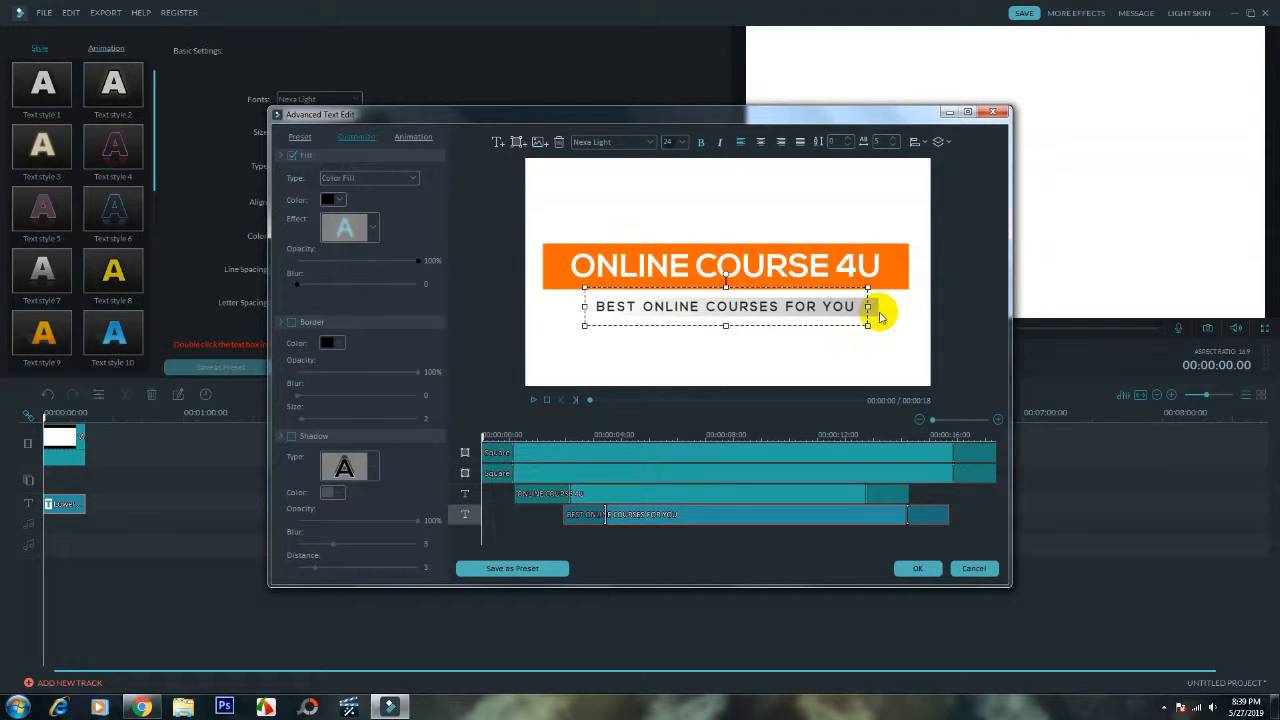
click(879, 311)
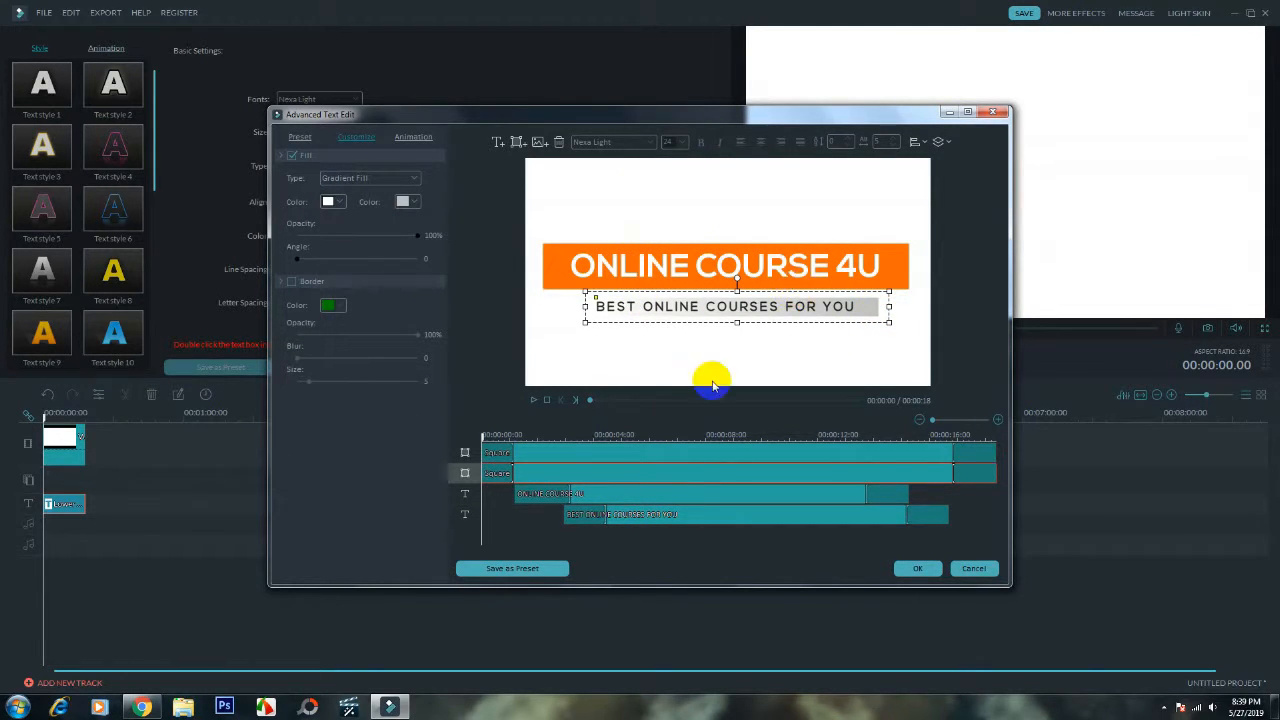
click(928, 572)
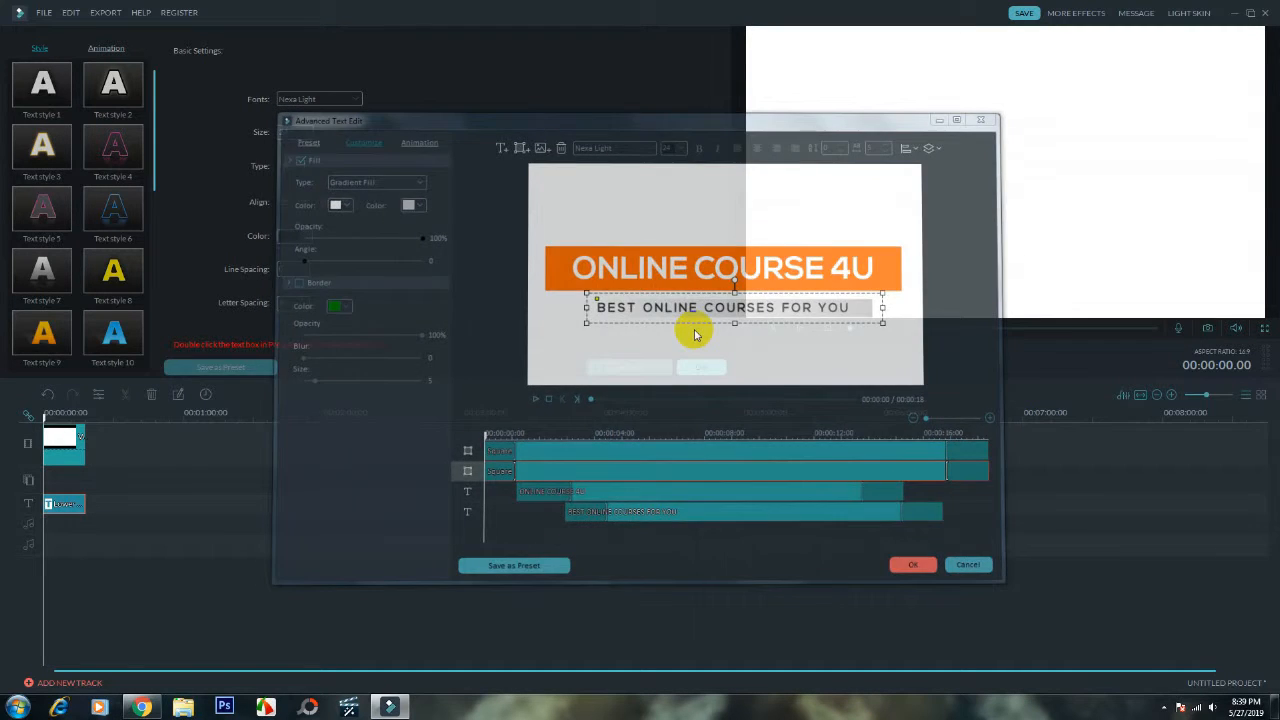
click(708, 368)
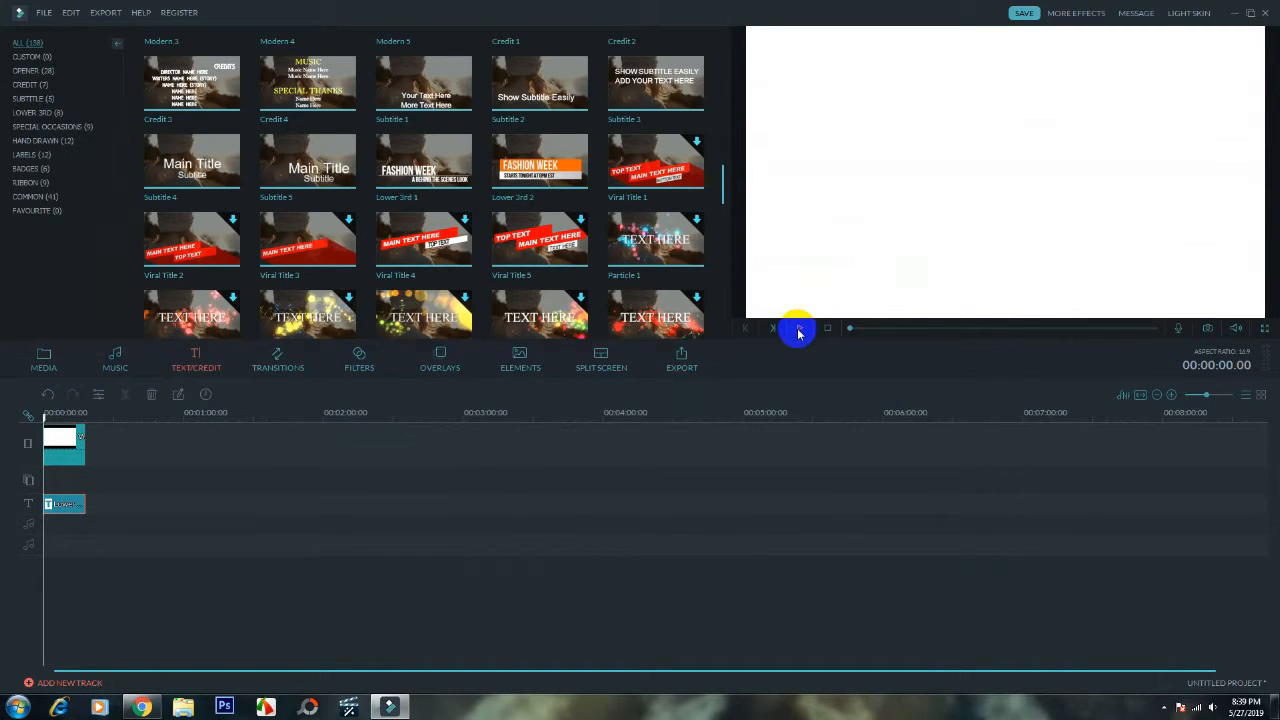
- Preview the title animation, pause it, and trim the end of the background and title clips to about 14 seconds
click(797, 330)
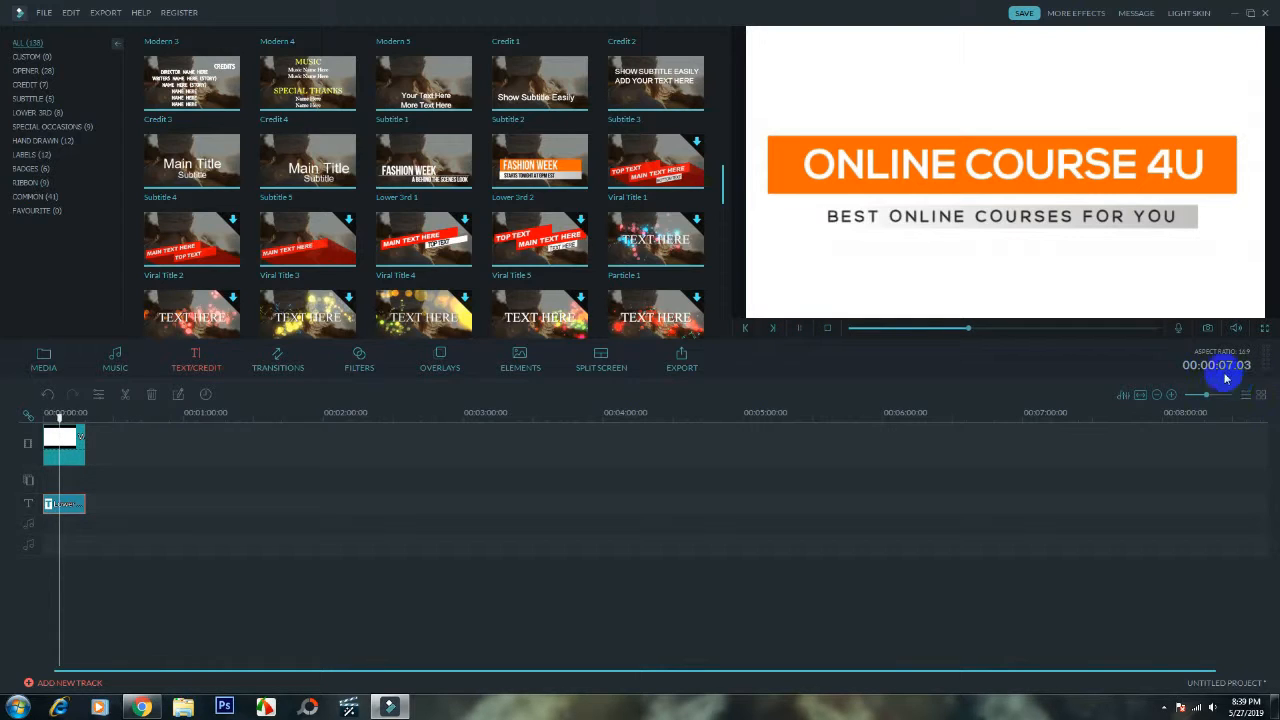
click(800, 328)
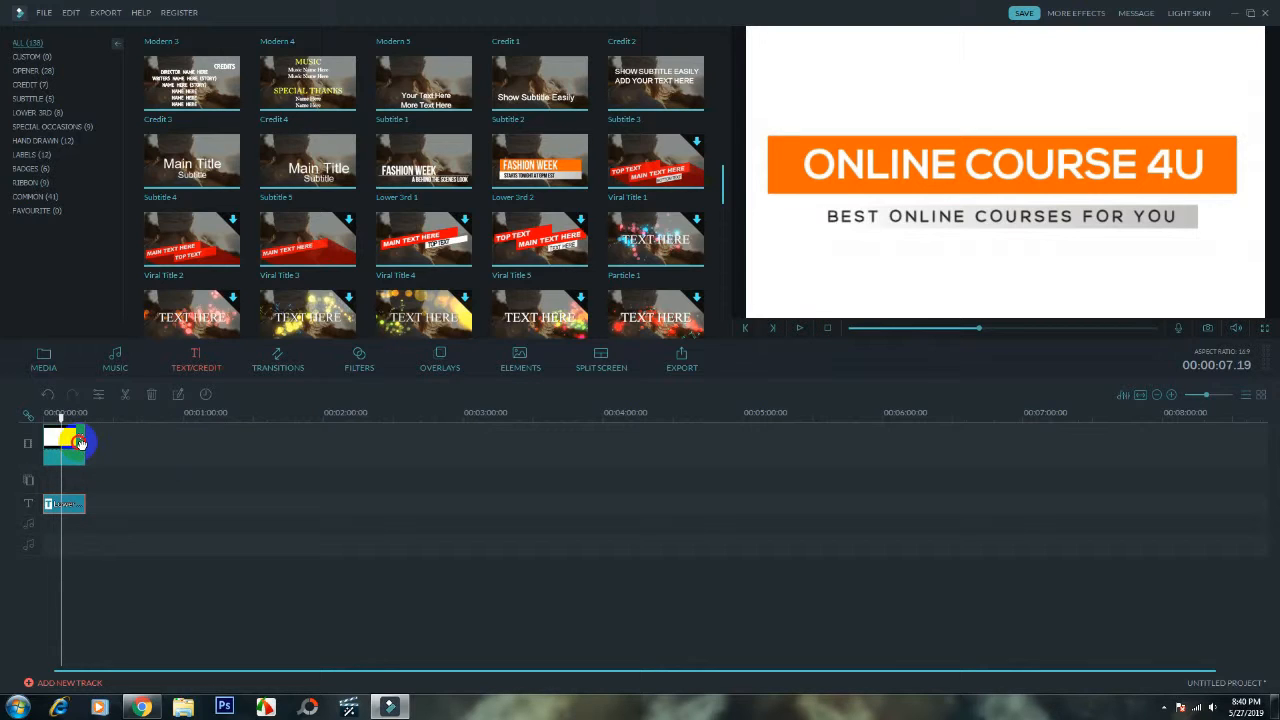
click(82, 443)
drag(78, 439, 74, 439)
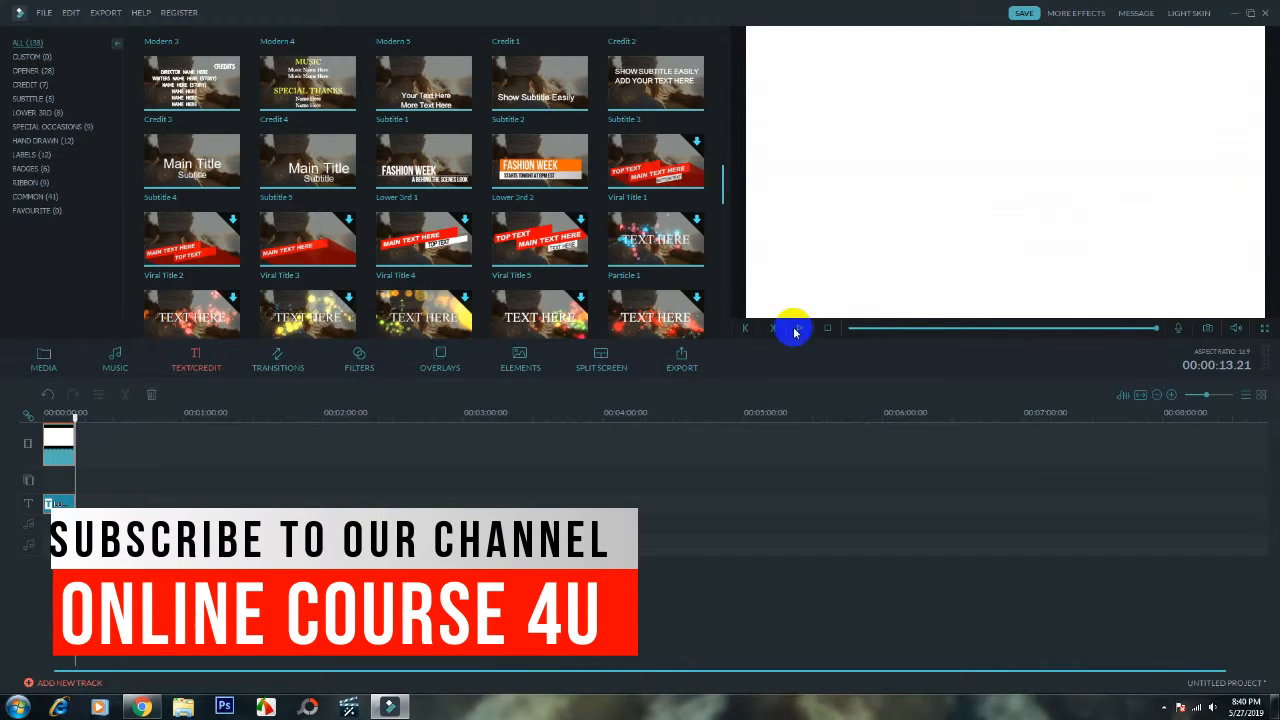
- Replay the title from the start, pause it, and shorten the background and title clips to about 7.5 seconds
click(849, 329)
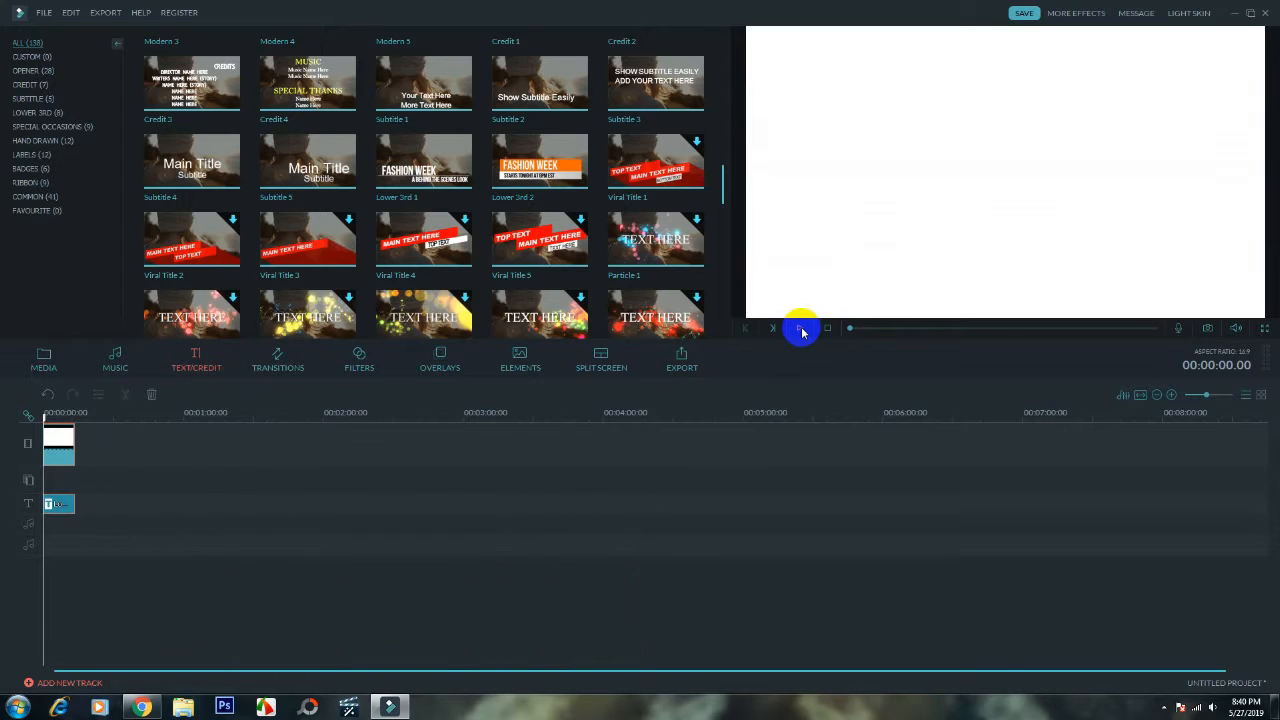
click(802, 330)
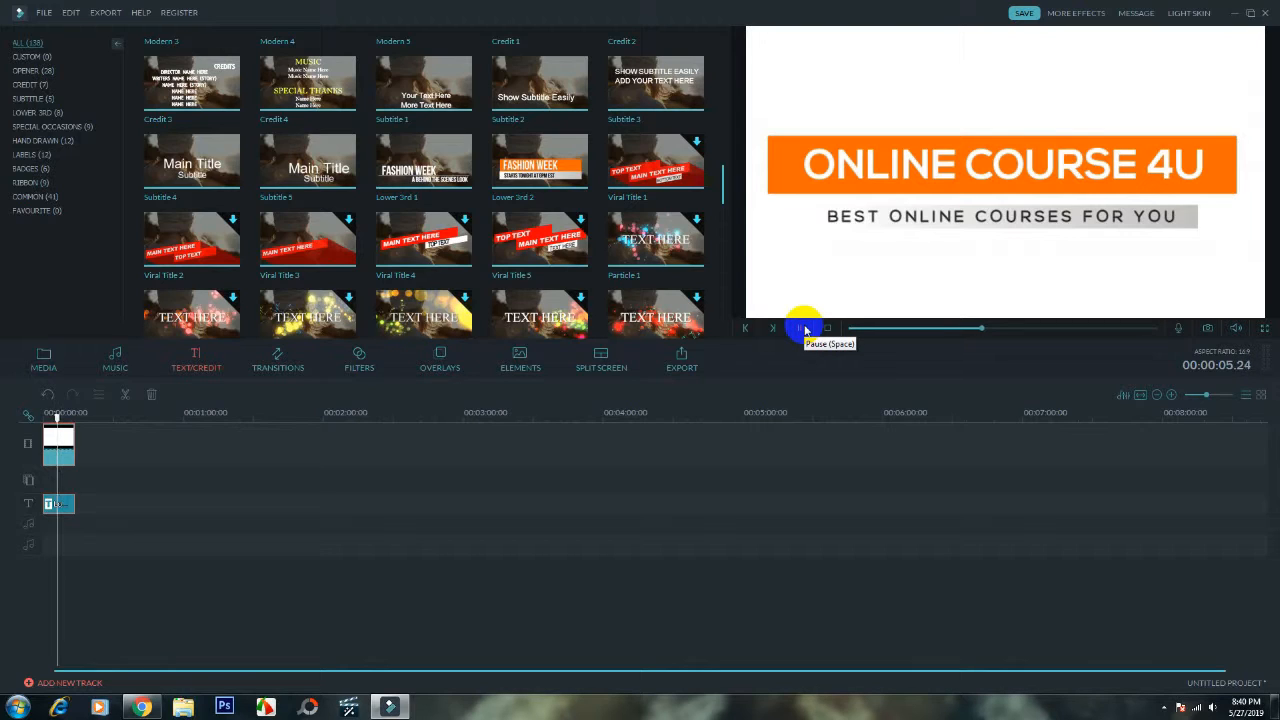
click(805, 329)
click(62, 436)
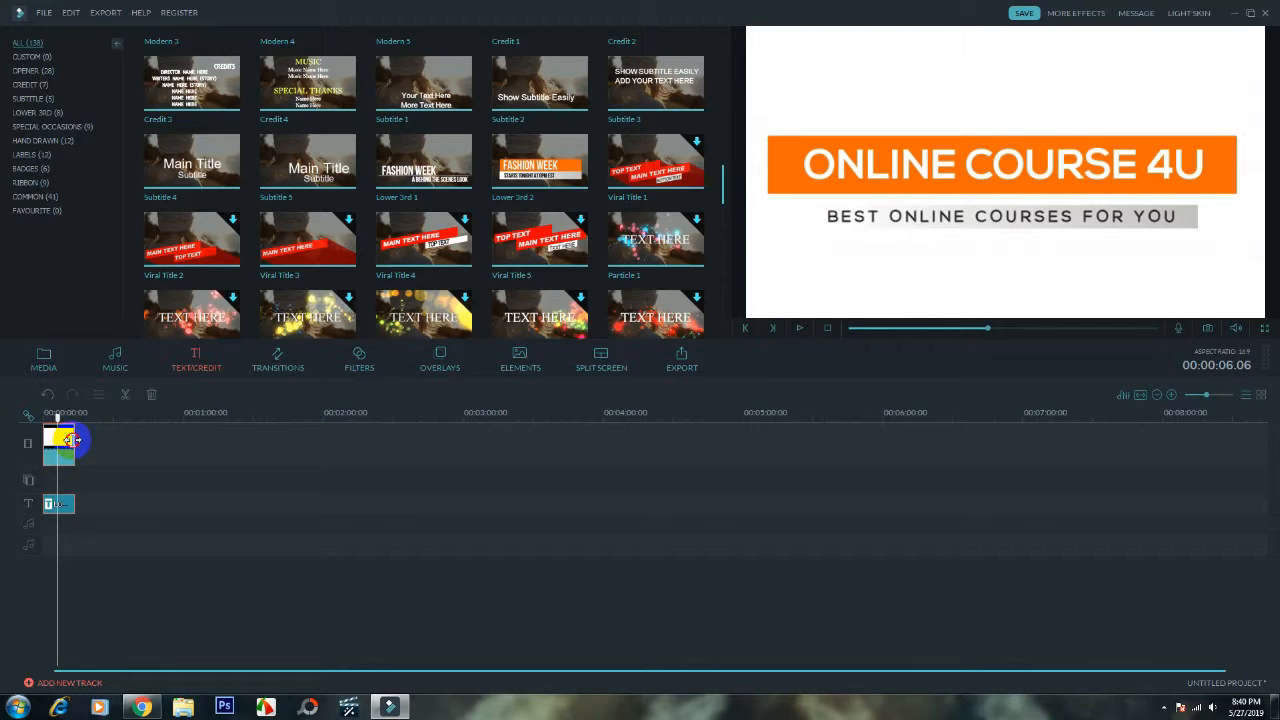
drag(64, 438, 57, 440)
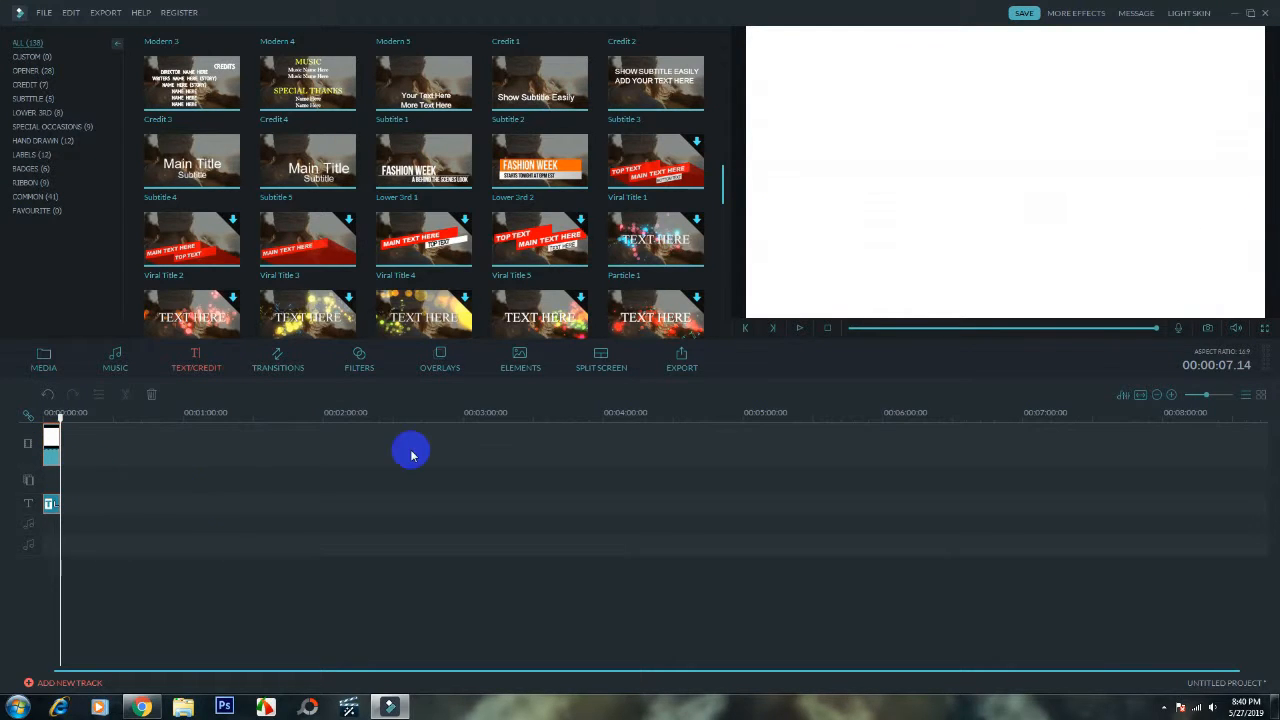
- Move the playhead back within the shortened title and play it in the preview
click(1139, 328)
drag(1090, 334, 1037, 334)
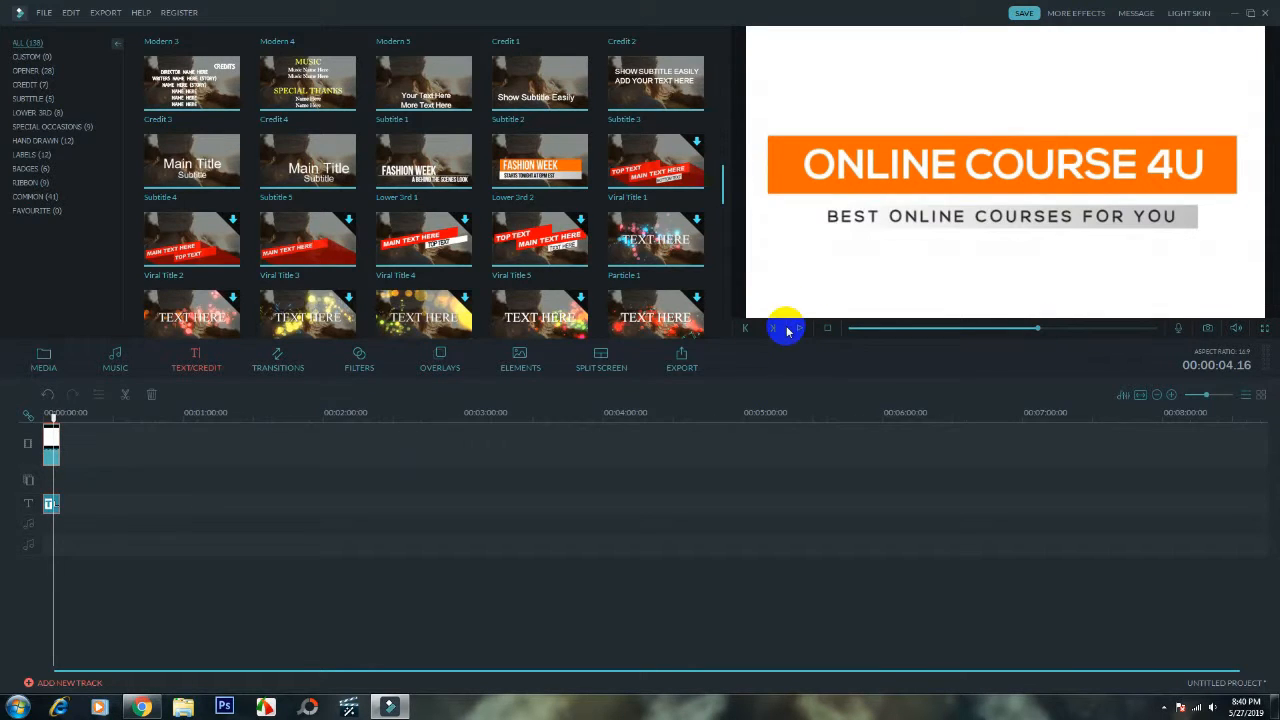
click(799, 330)
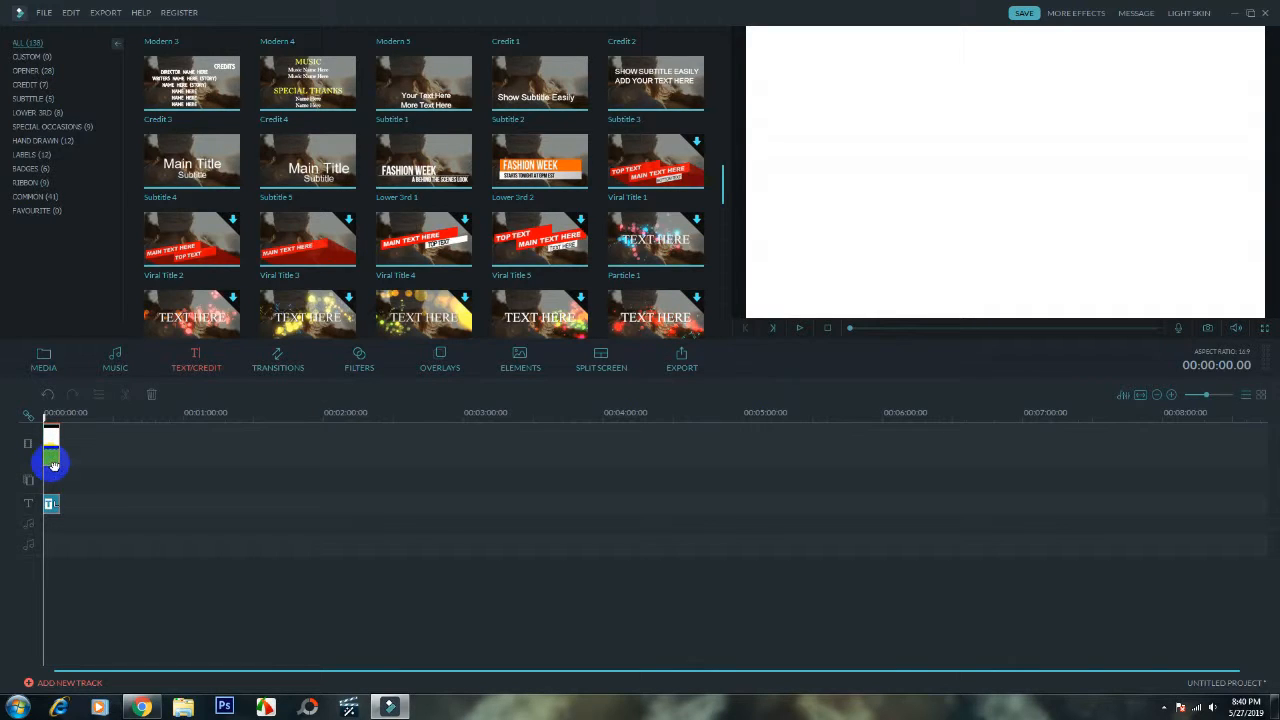
- Start exporting the project as a video file, dismiss the Windows color scheme prompt, and name the output LOGO INTRO
click(108, 13)
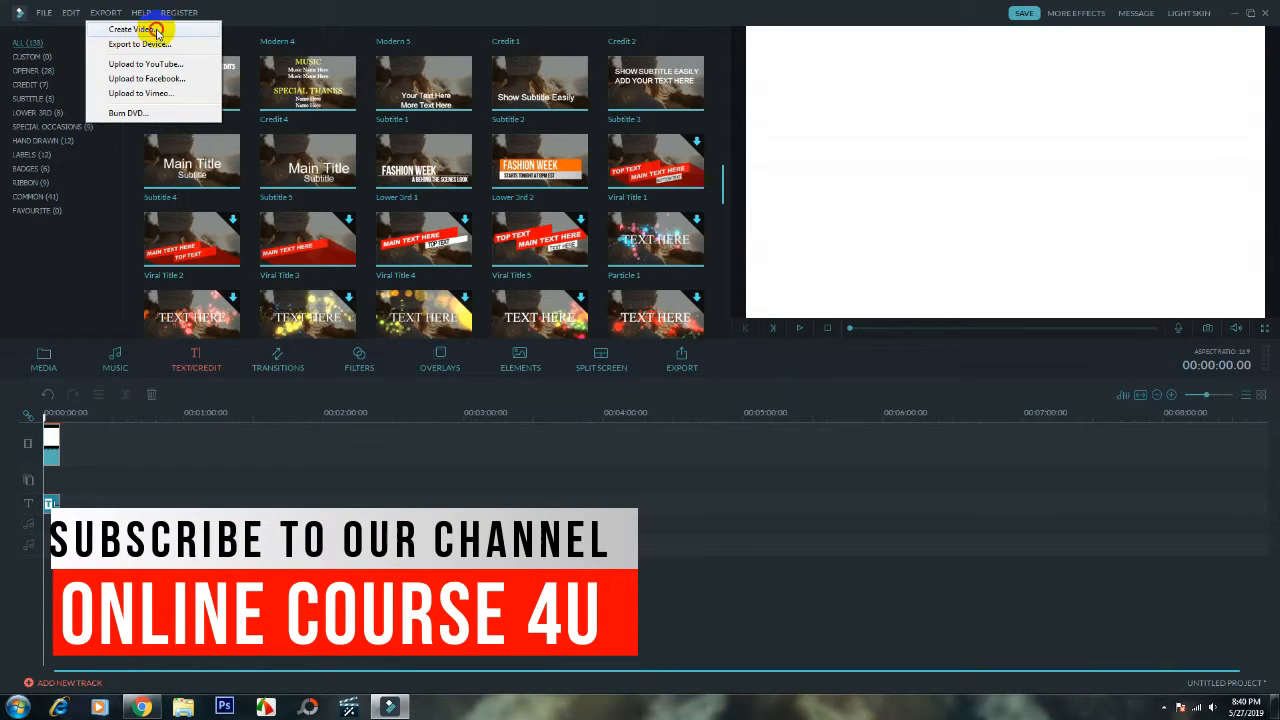
click(156, 31)
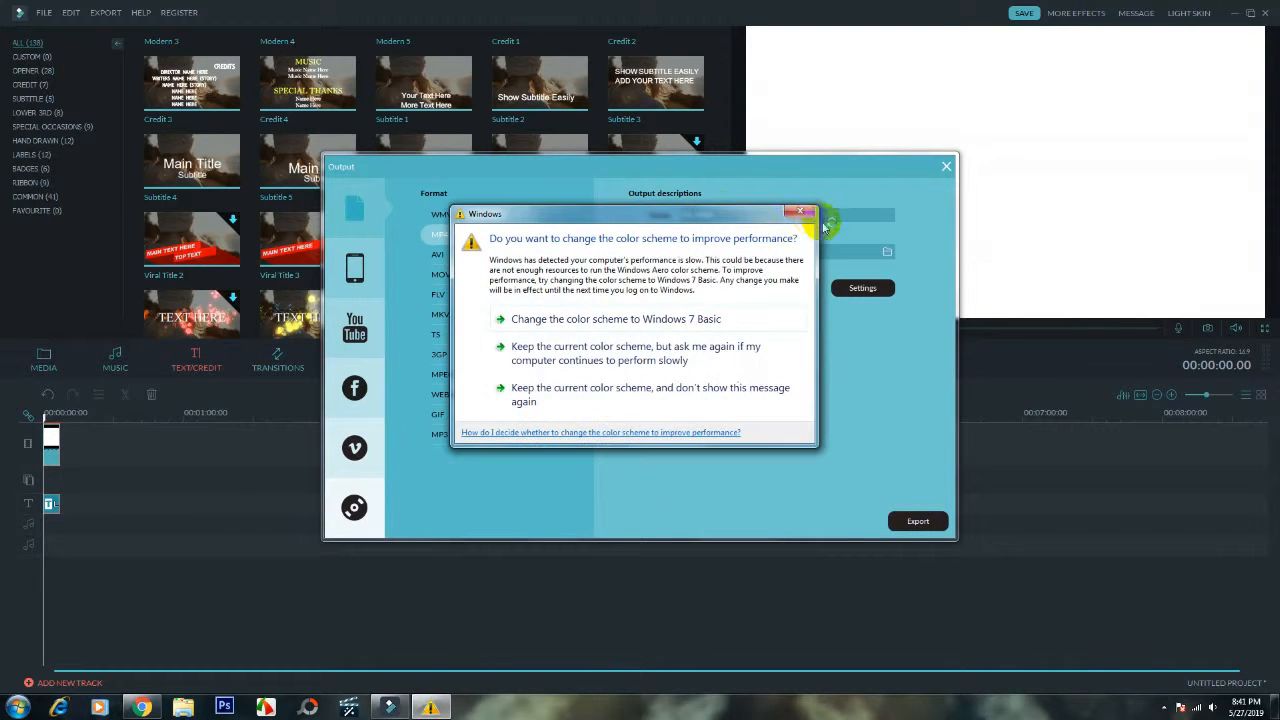
click(728, 215)
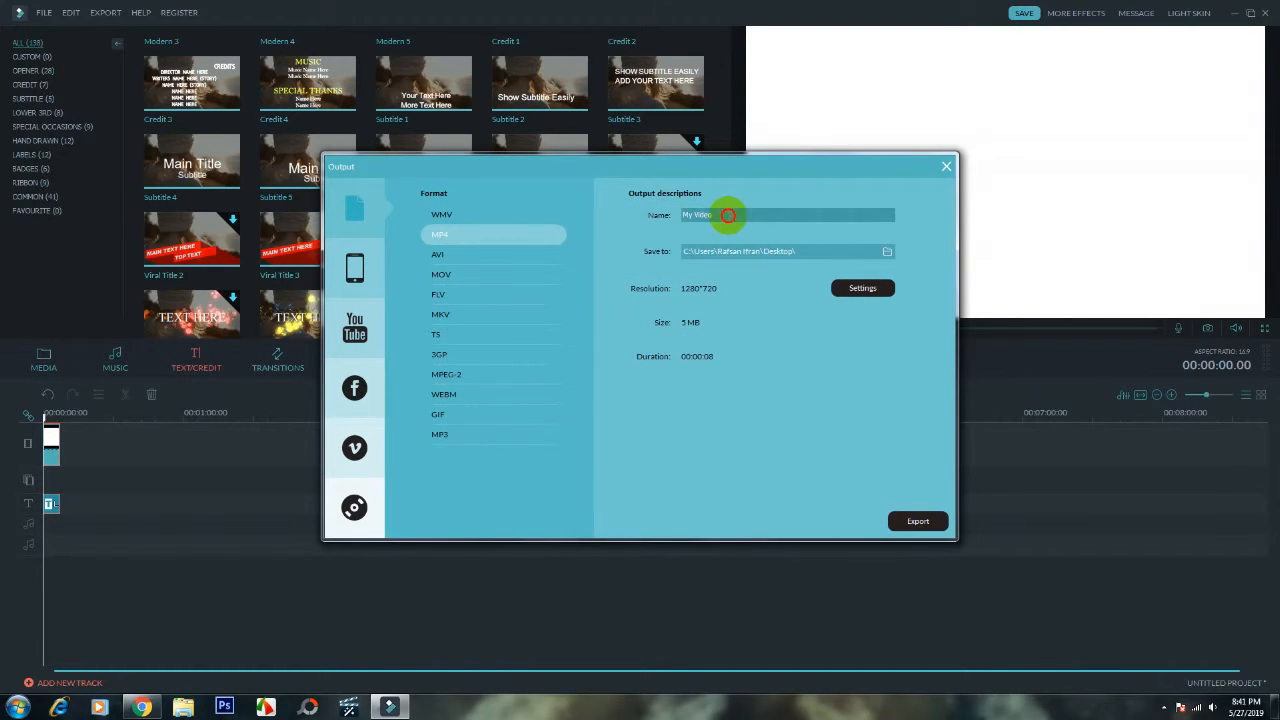
drag(728, 215, 660, 217)
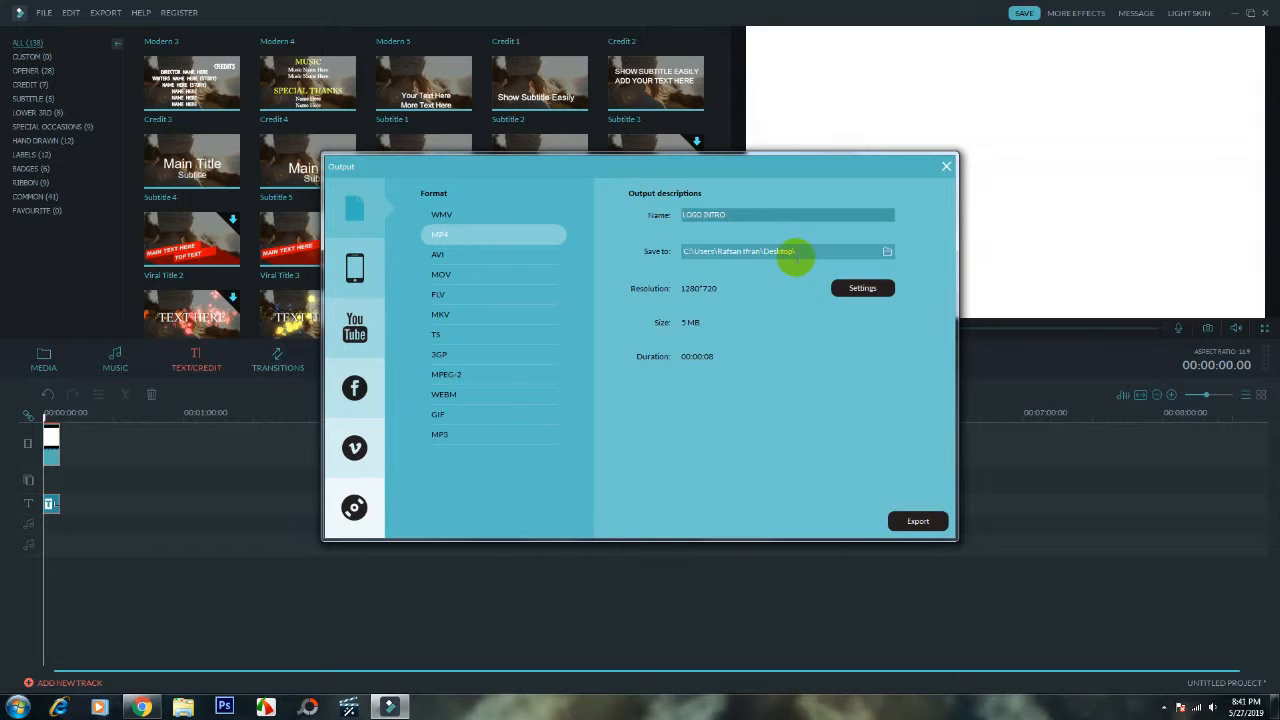
- Set the output quality to Best and export the LOGO INTRO video in MP4 format
click(860, 290)
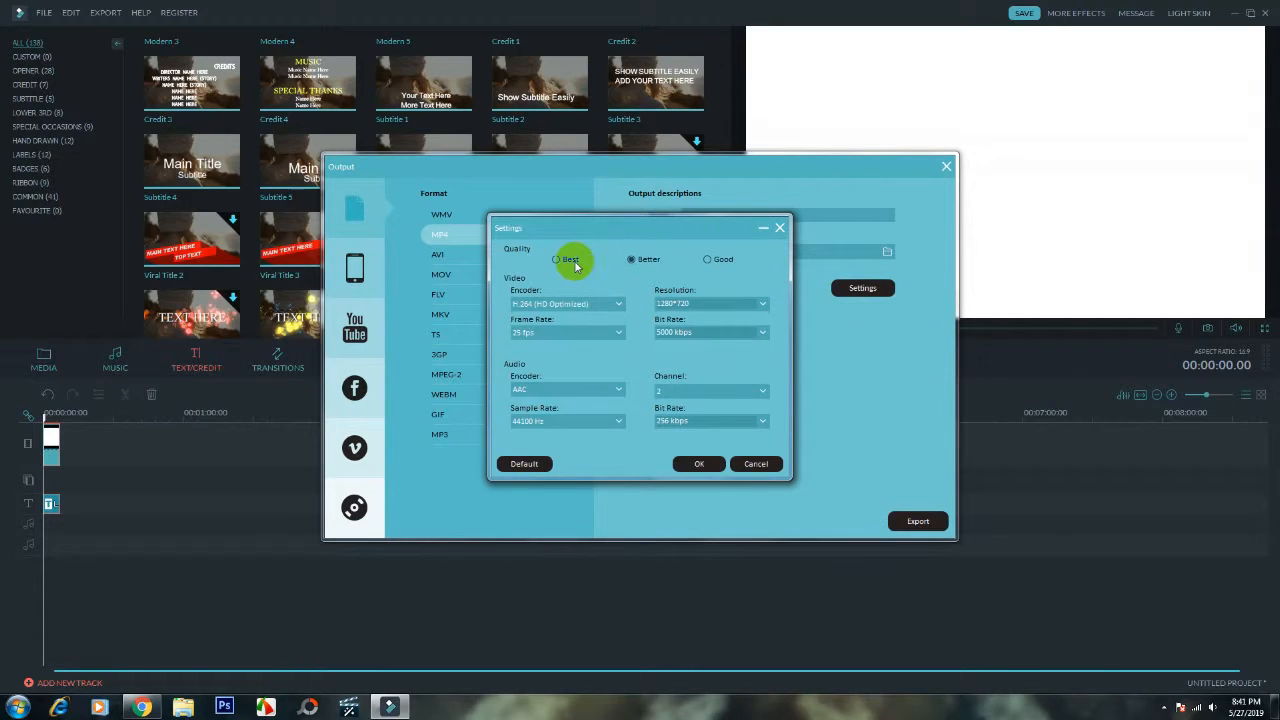
click(568, 265)
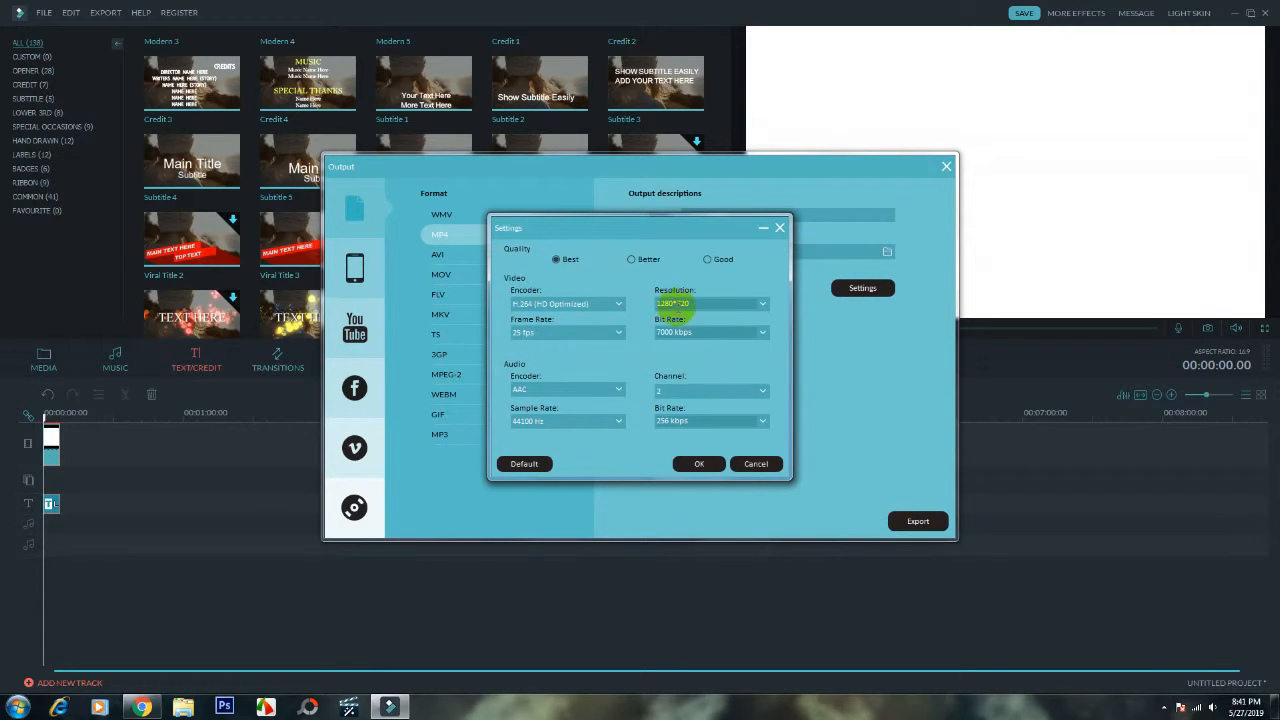
click(699, 463)
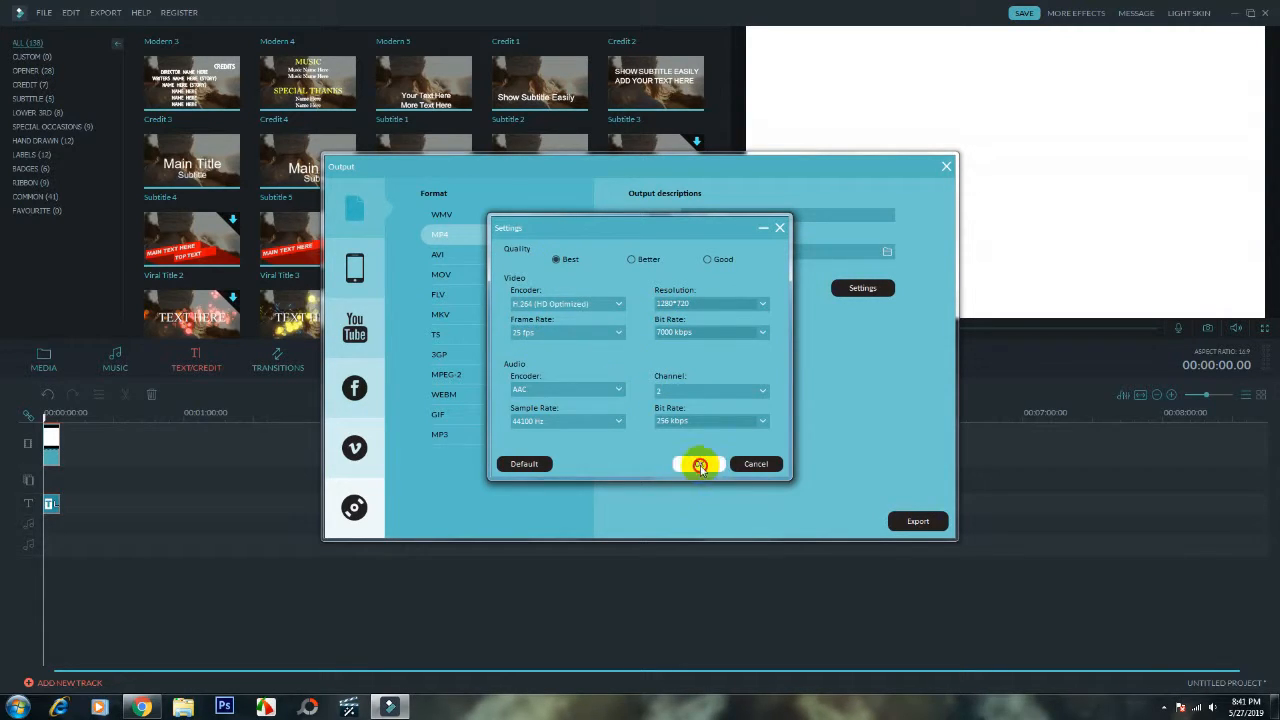
click(437, 233)
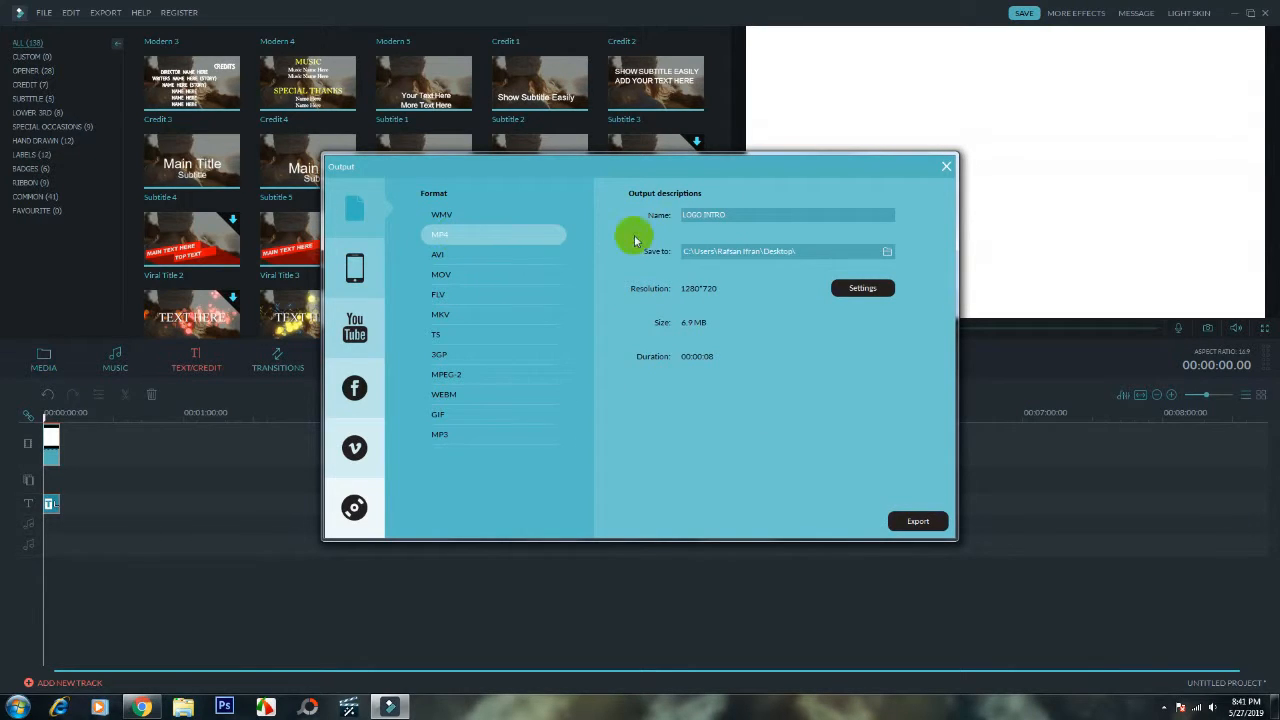
click(928, 522)
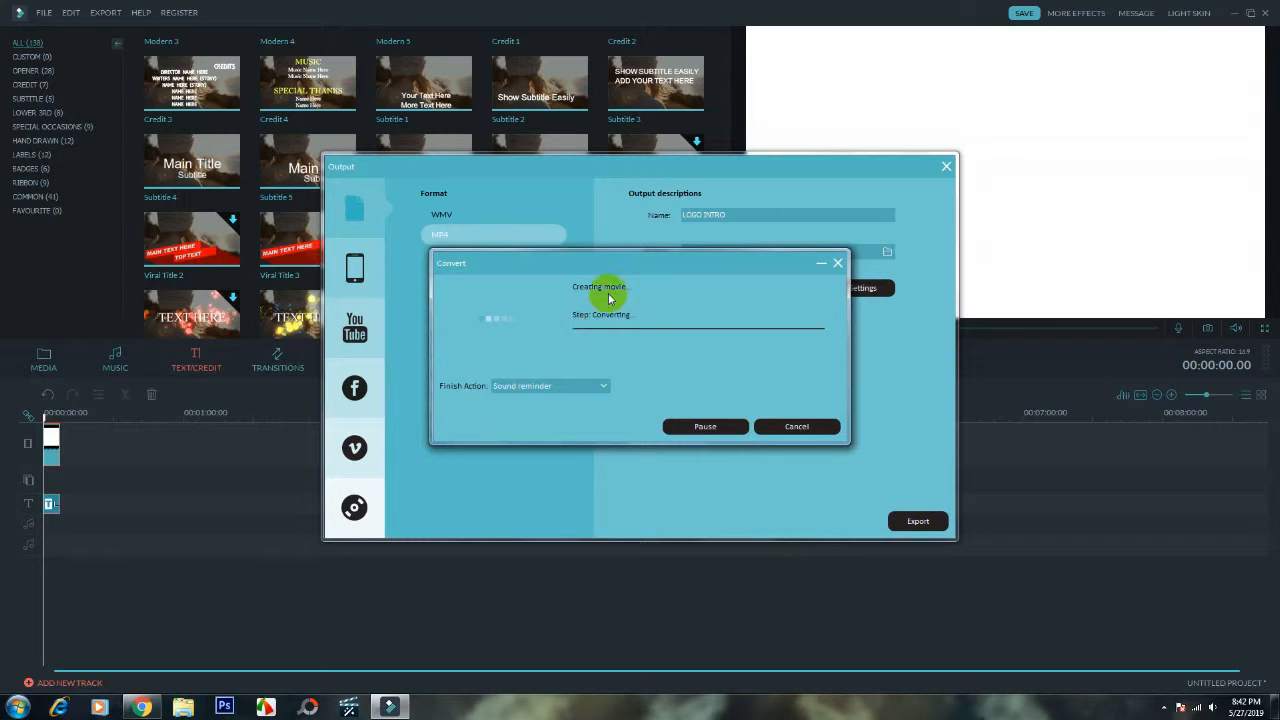
- Dismiss the Windows color scheme prompt while the export runs
click(1166, 707)
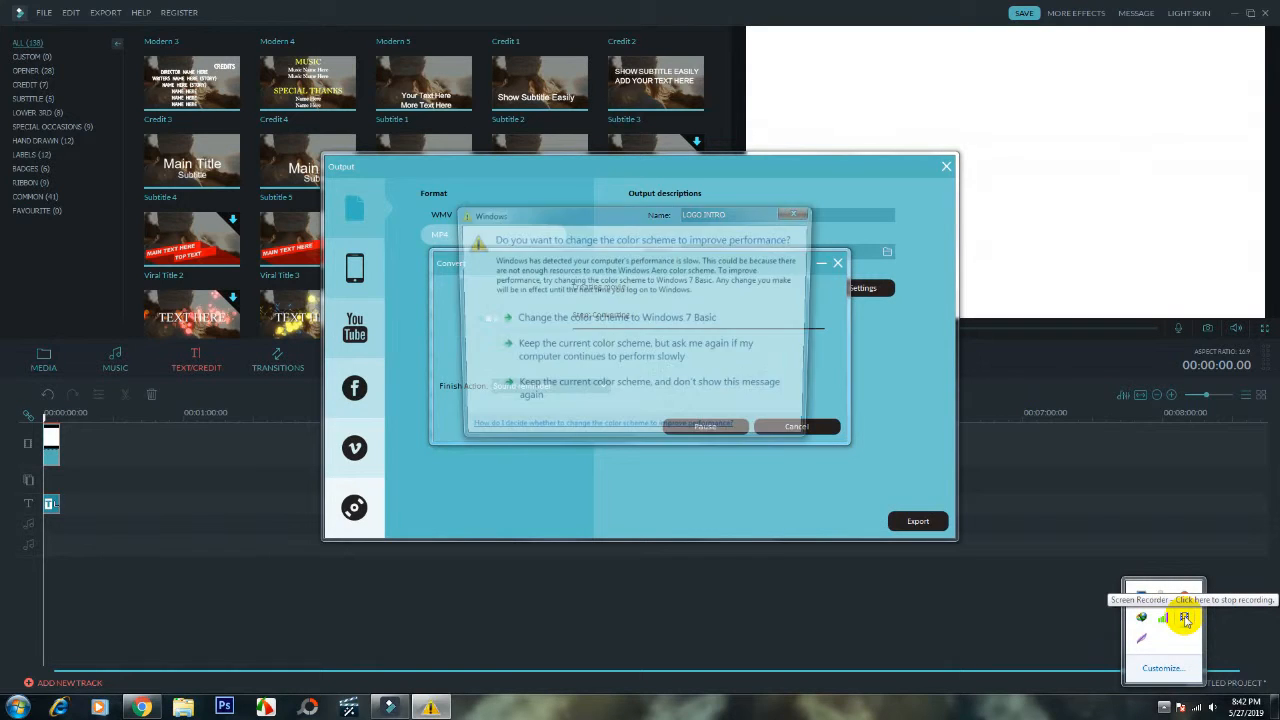
click(798, 213)
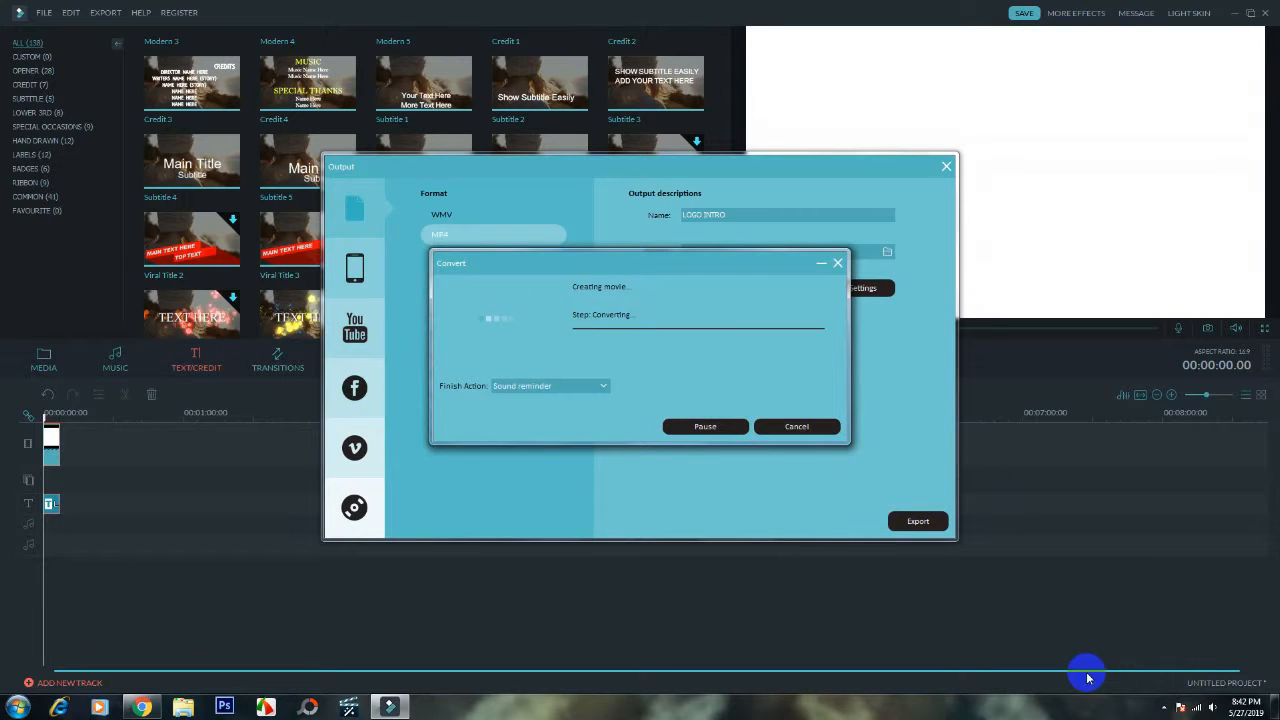
click(1165, 706)
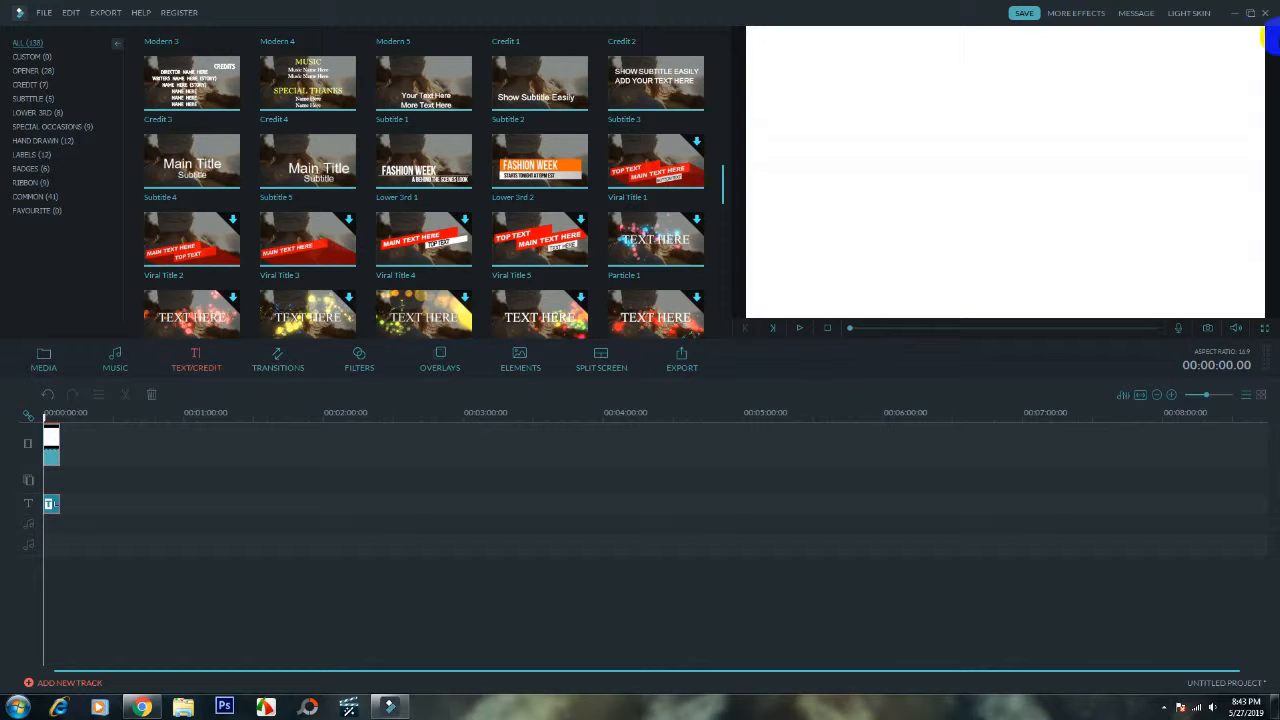
- Minimize the video editor and switch to the Windows desktop
click(1235, 13)
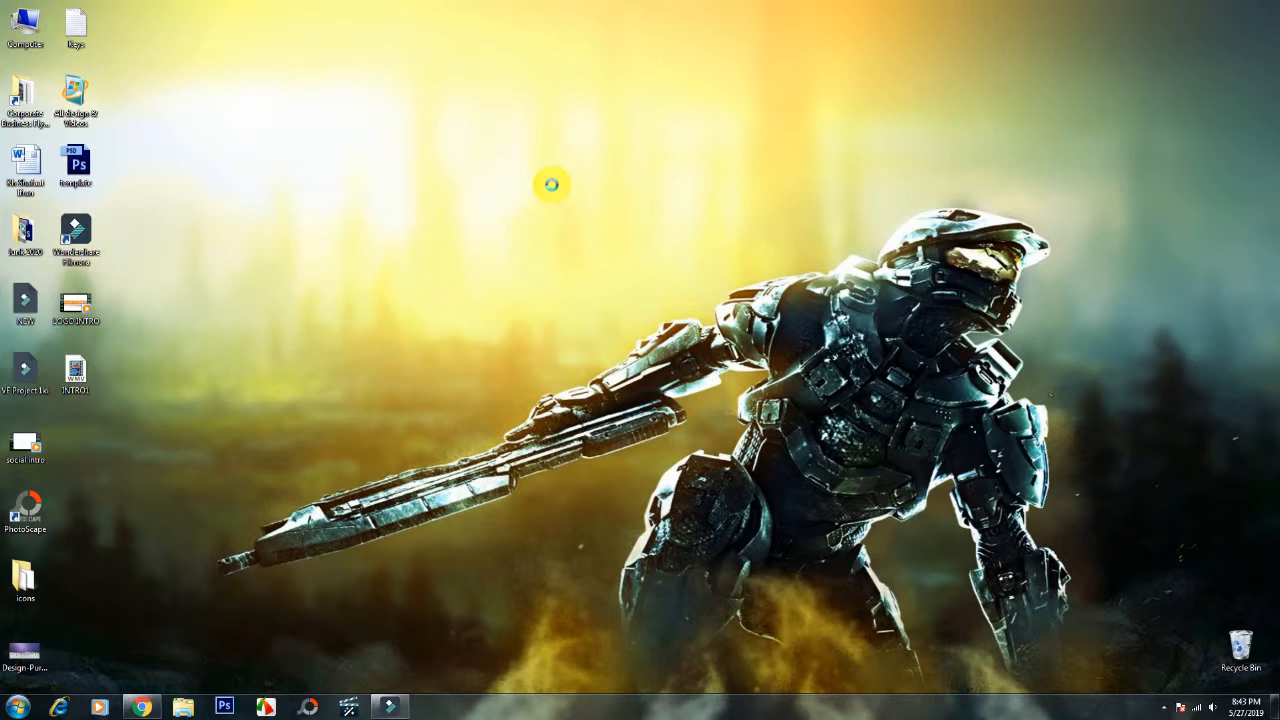
right_click(551, 184)
click(551, 184)
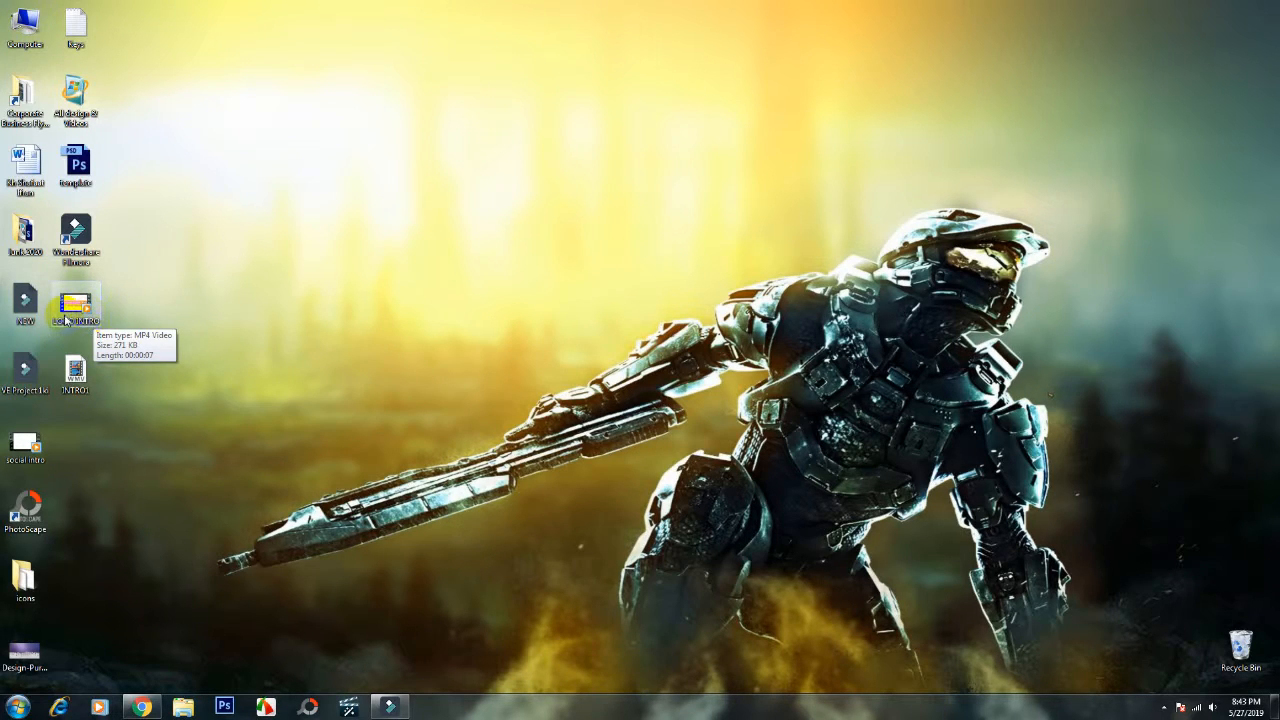
- Play the exported LOGO INTRO video from the desktop in Windows Media Player, replay it, and close the player
double_click(80, 312)
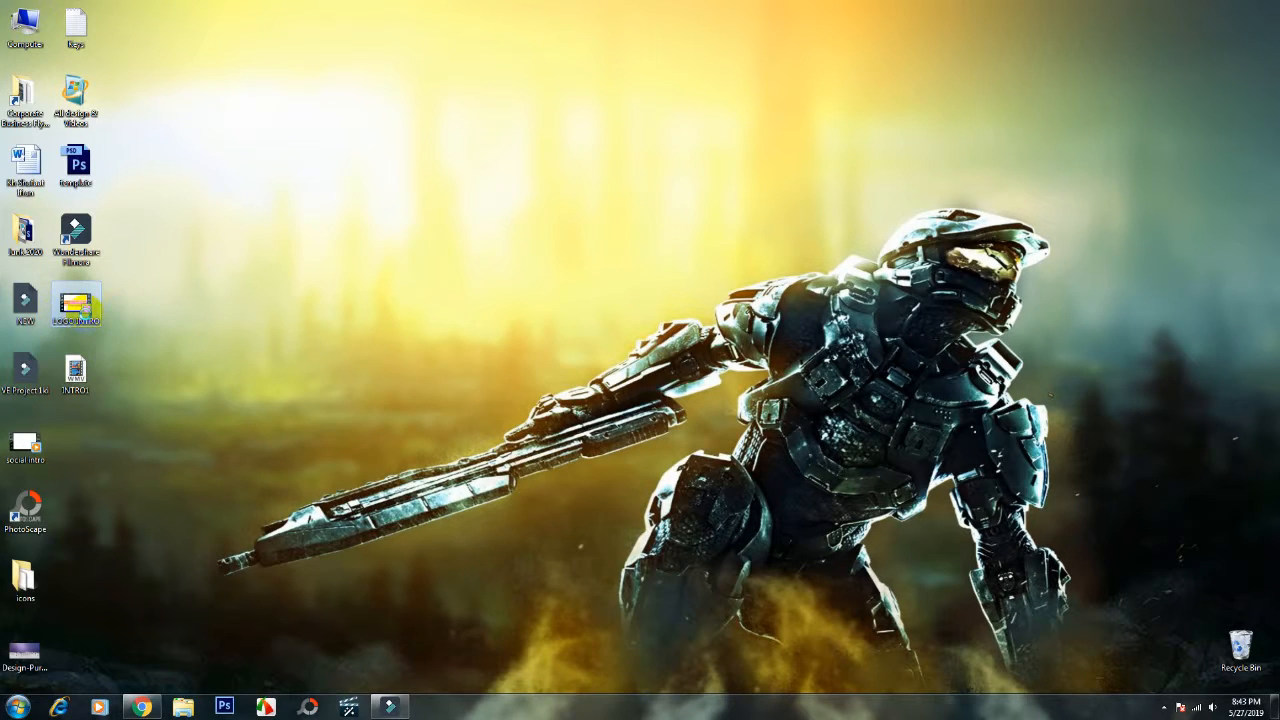
right_click(78, 306)
click(170, 297)
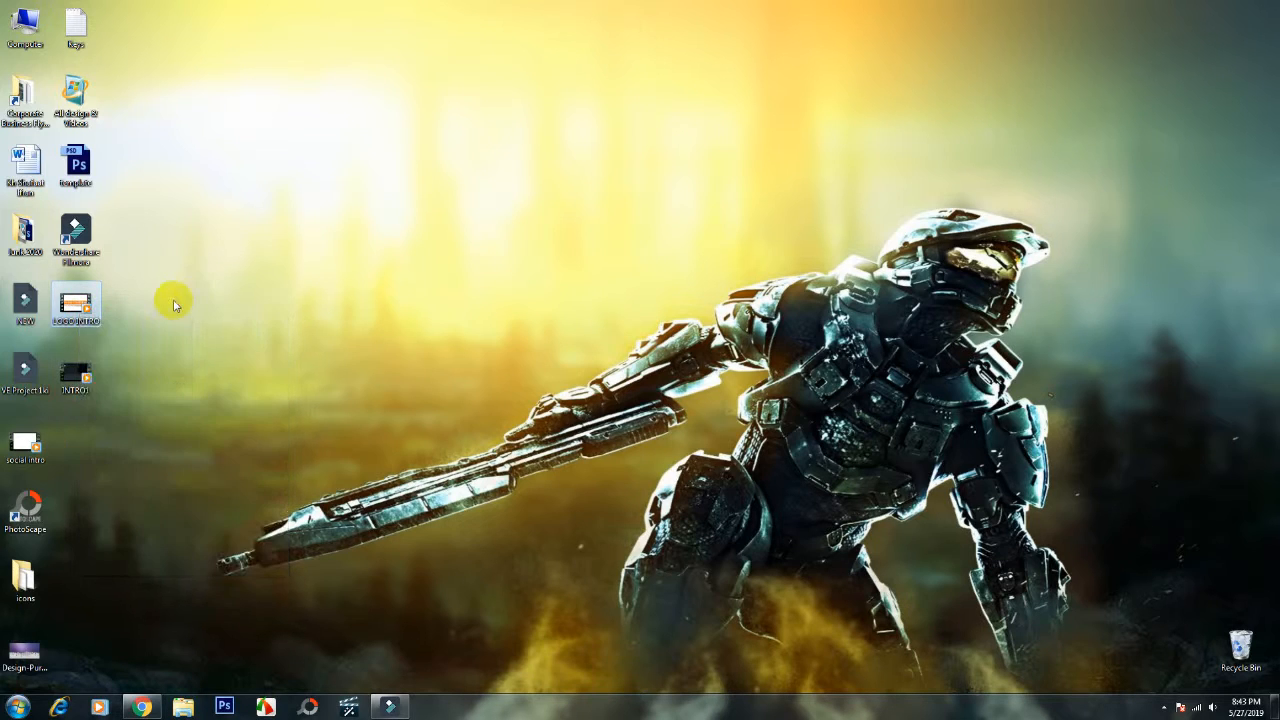
right_click(90, 308)
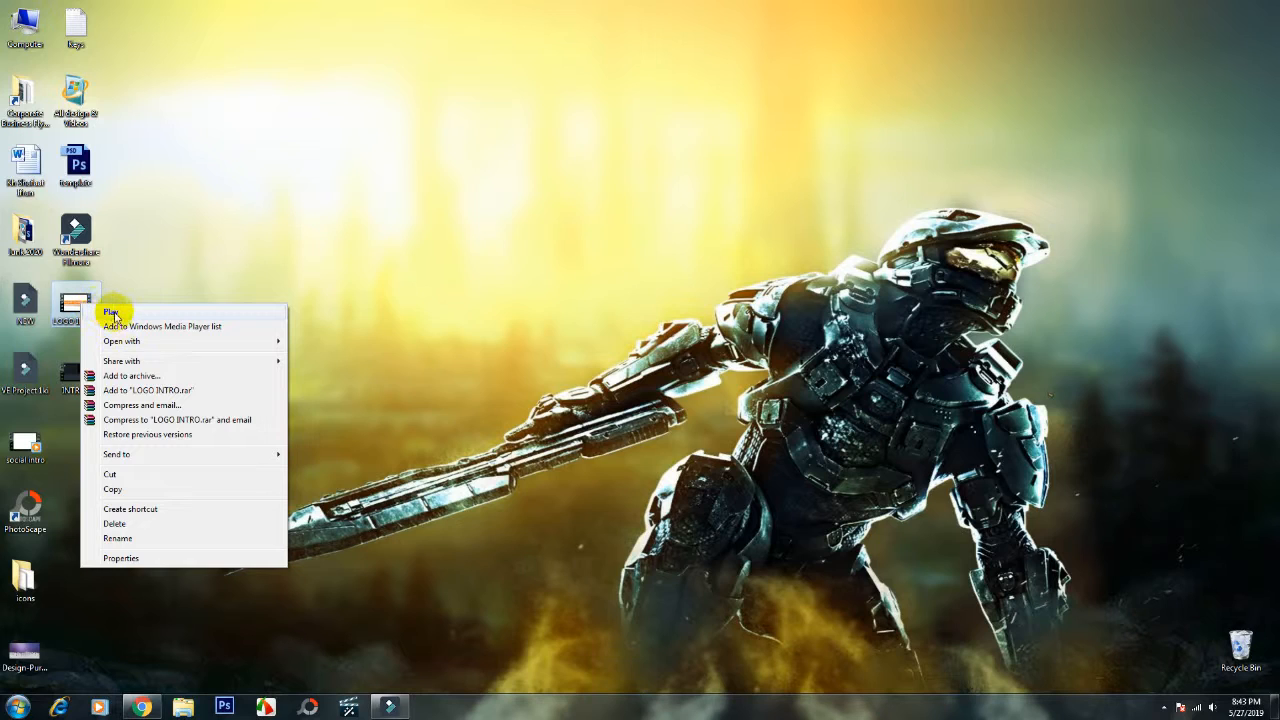
click(112, 312)
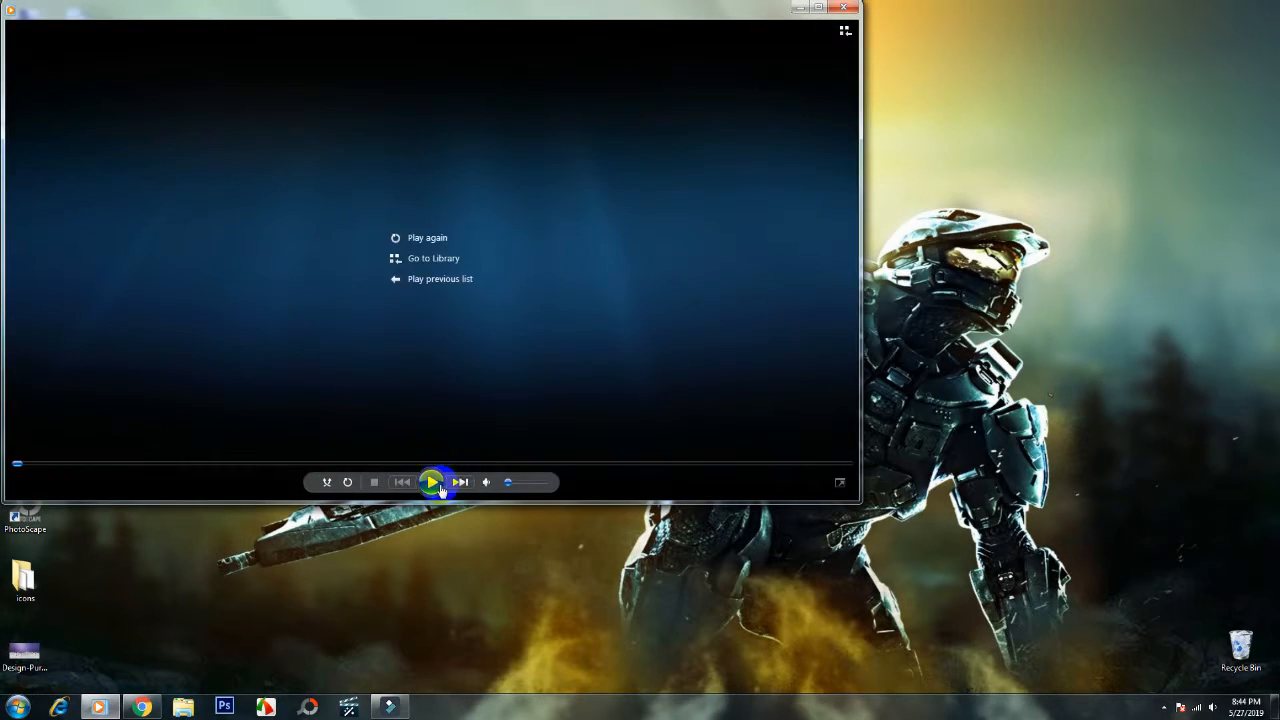
click(434, 482)
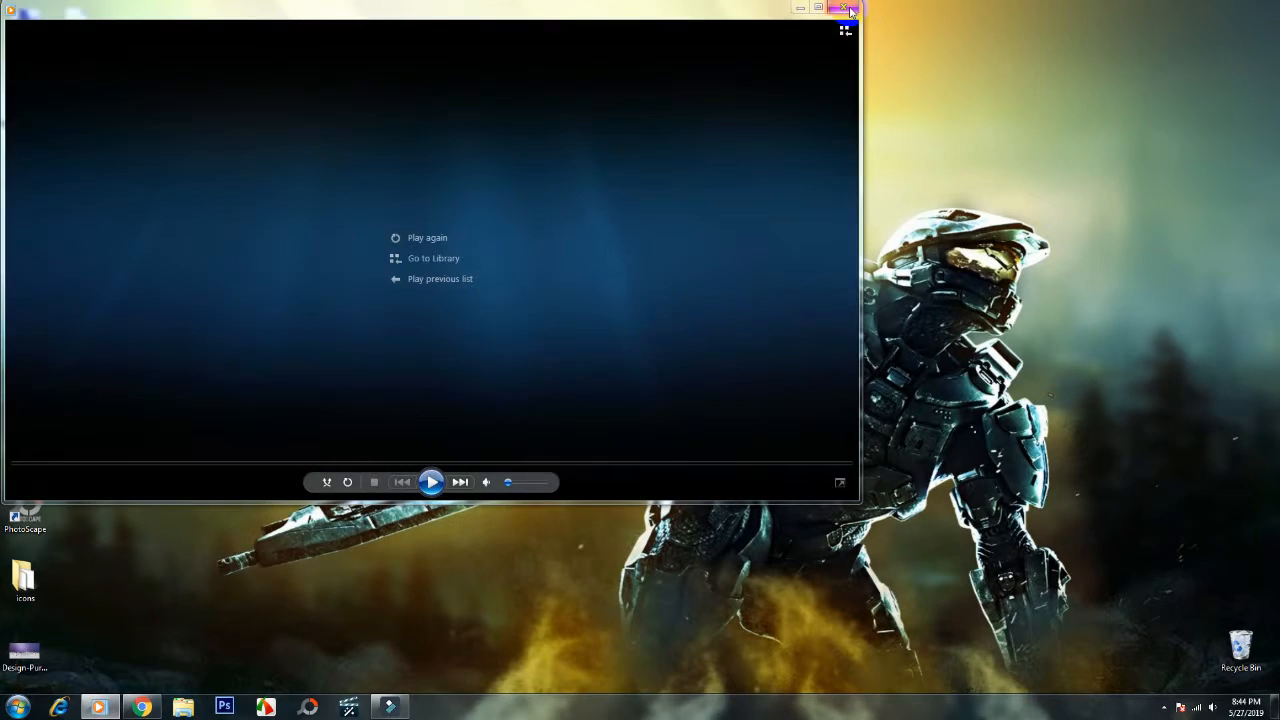
click(849, 9)
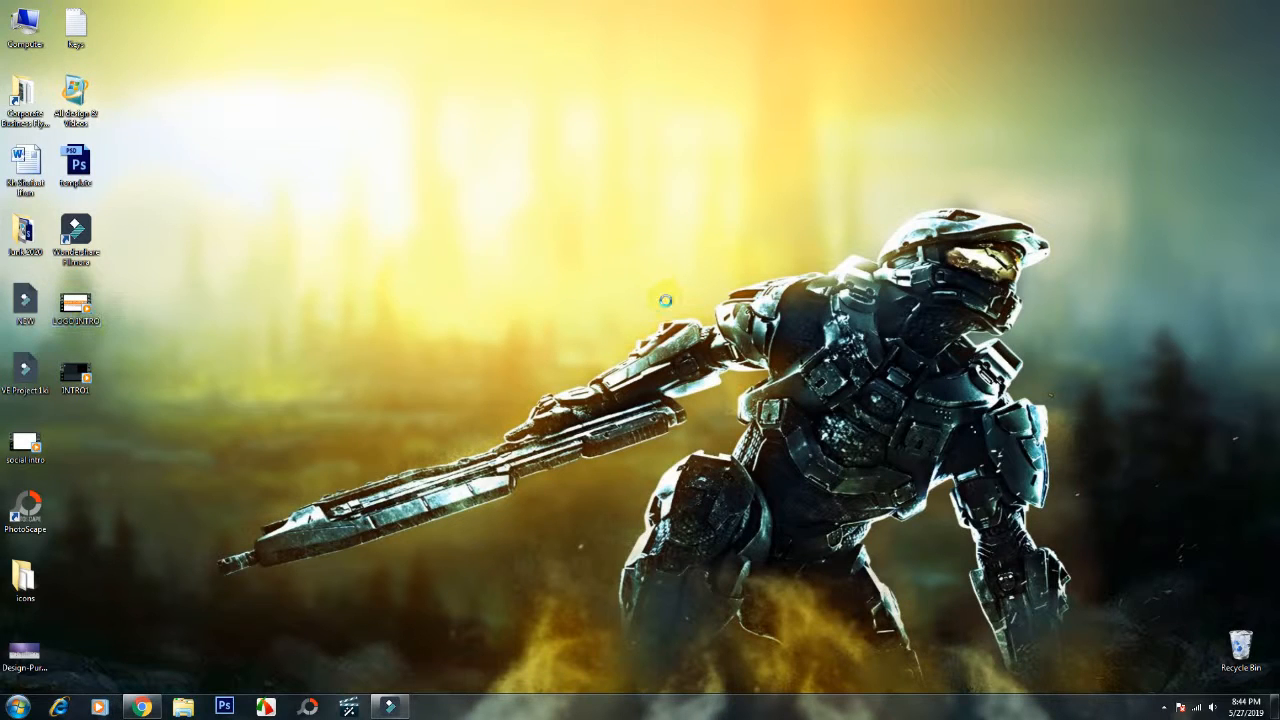